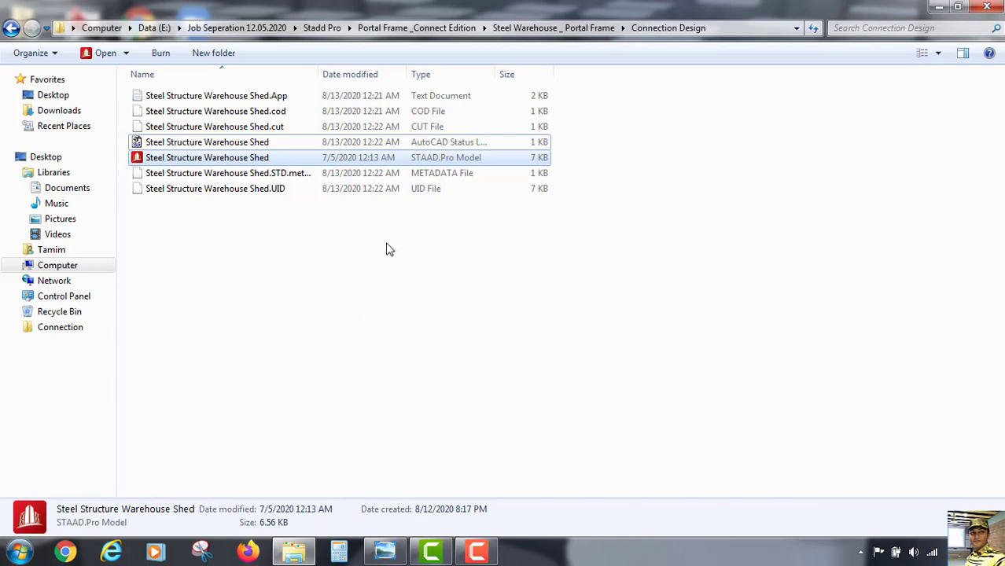
Open the STAAD.Pro model Steel Structure Warehouse Shed and agree to display the project Assign dialog at the next opening.
{"action": "double_click", "coordinate": [243, 157]}
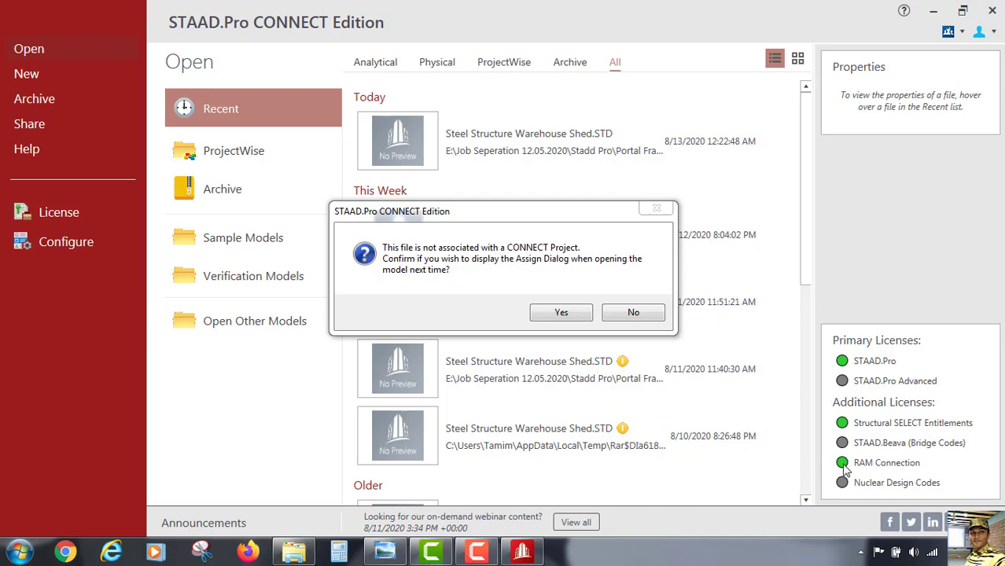
{"action": "left_click", "coordinate": [561, 314]}
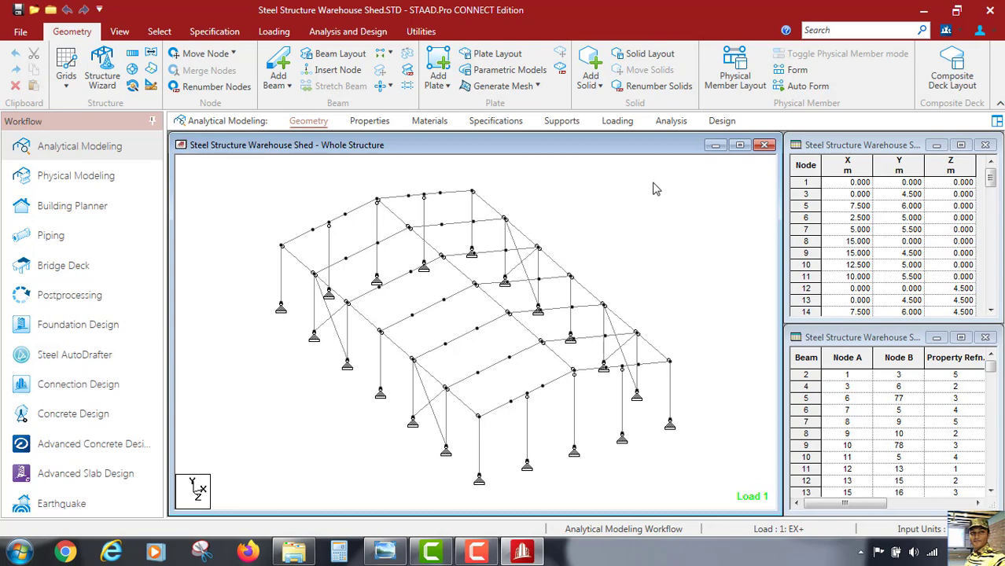
Run the structural analysis, stay in modeling mode, and switch to the Connection Design workflow, dismissing the material validation report.
{"action": "left_click", "coordinate": [671, 121]}
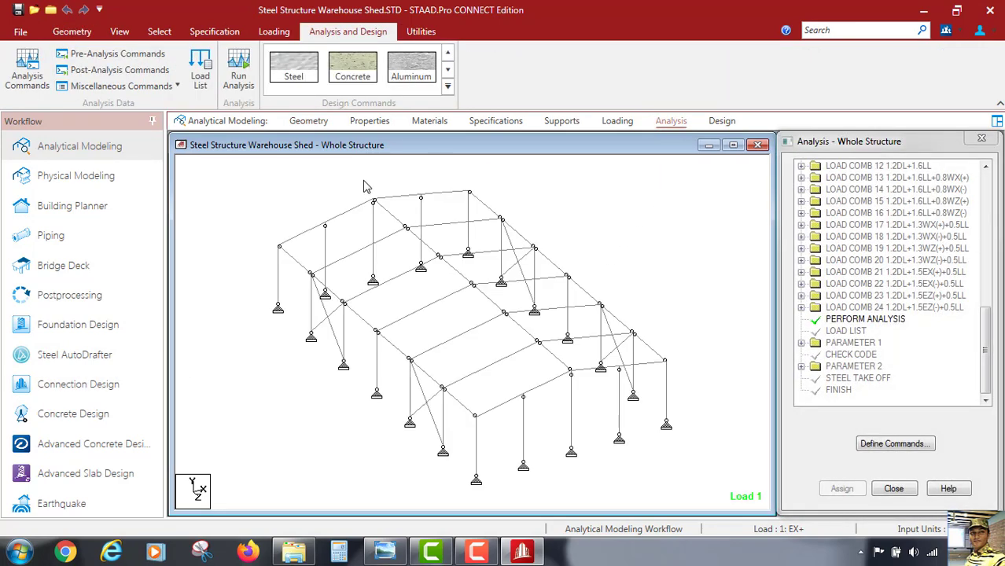
{"action": "left_click", "coordinate": [239, 70]}
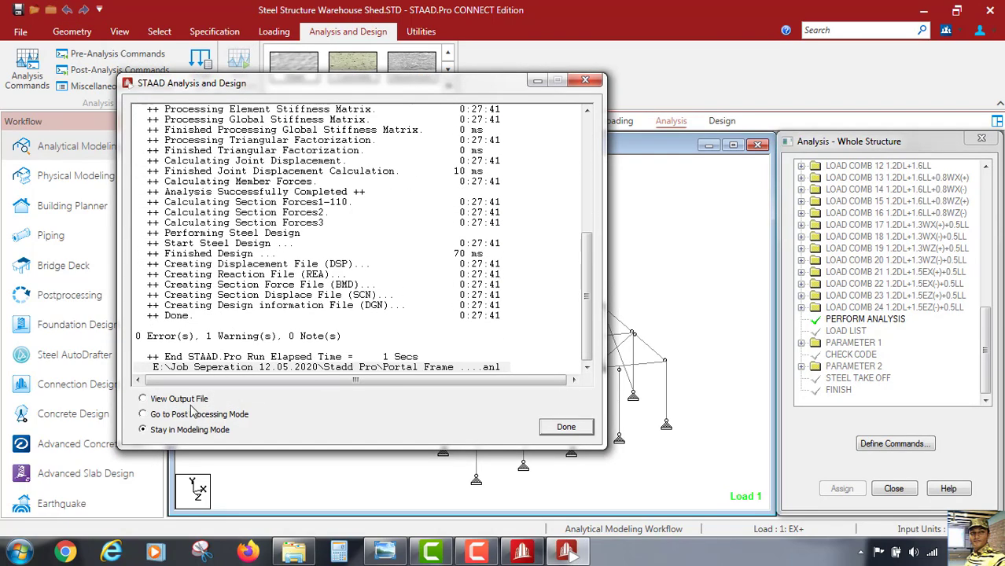
{"action": "left_click", "coordinate": [566, 427]}
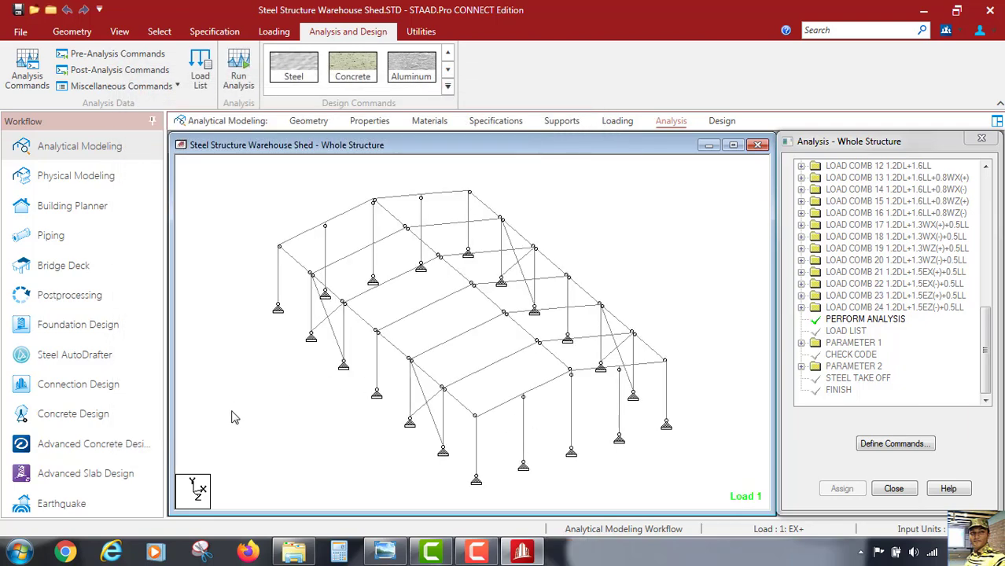
{"action": "left_click", "coordinate": [92, 393]}
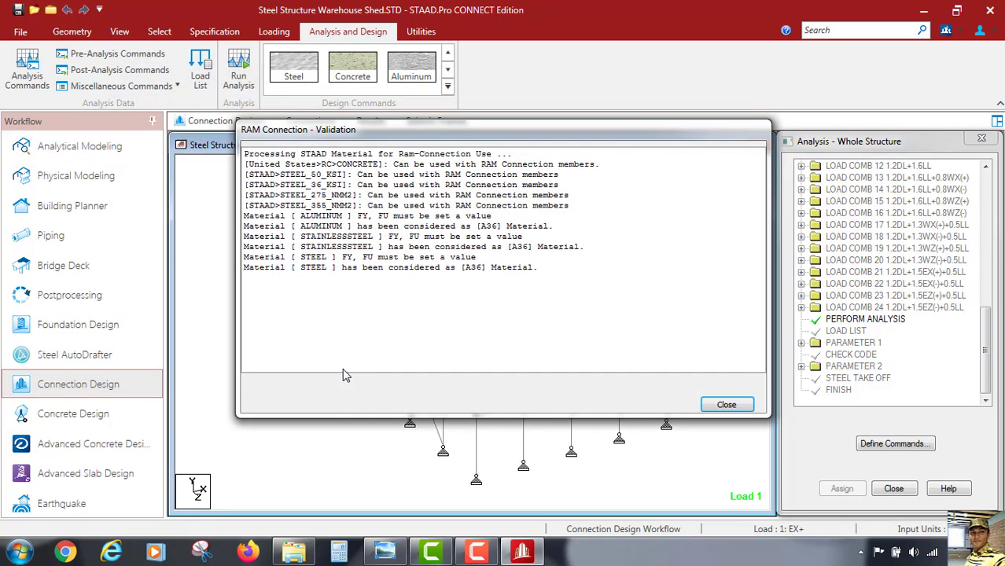
{"action": "left_click", "coordinate": [712, 405]}
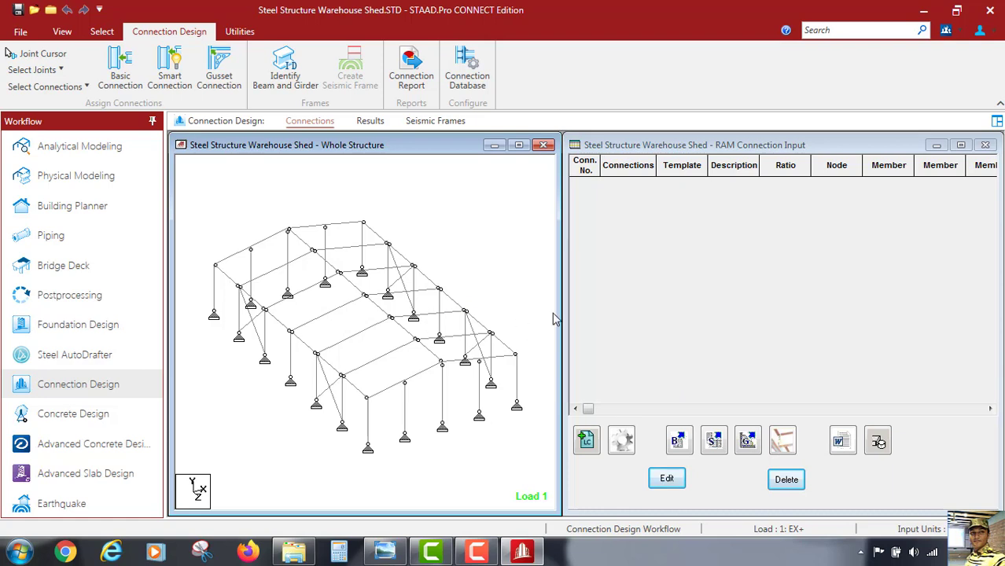
Restrict the design load envelope to all load combinations and accept AISC 360-05 (LRFD) as the connection design code.
{"action": "left_click", "coordinate": [587, 441]}
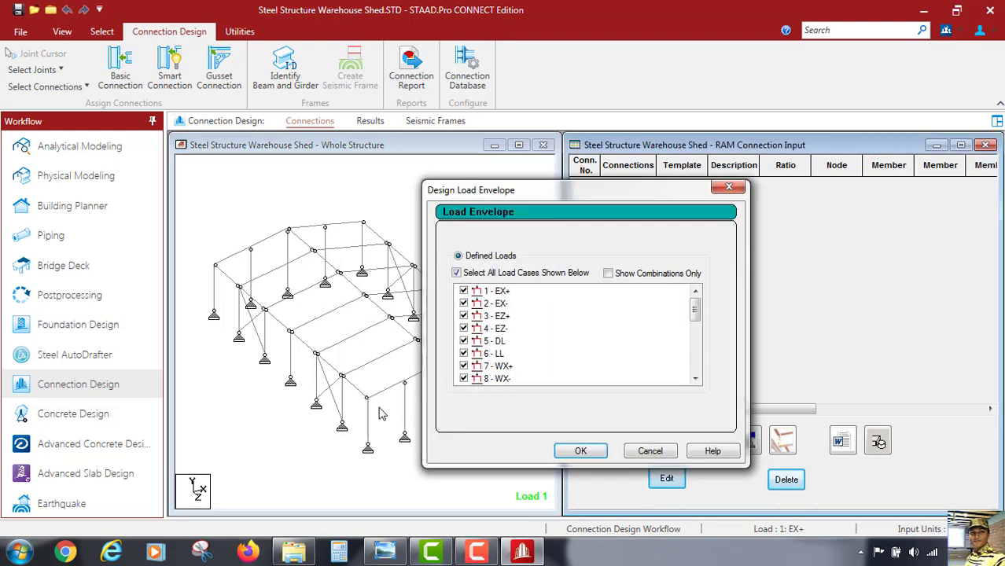
{"action": "scroll", "coordinate": [550, 339], "scroll_direction": "down", "scroll_amount": 3}
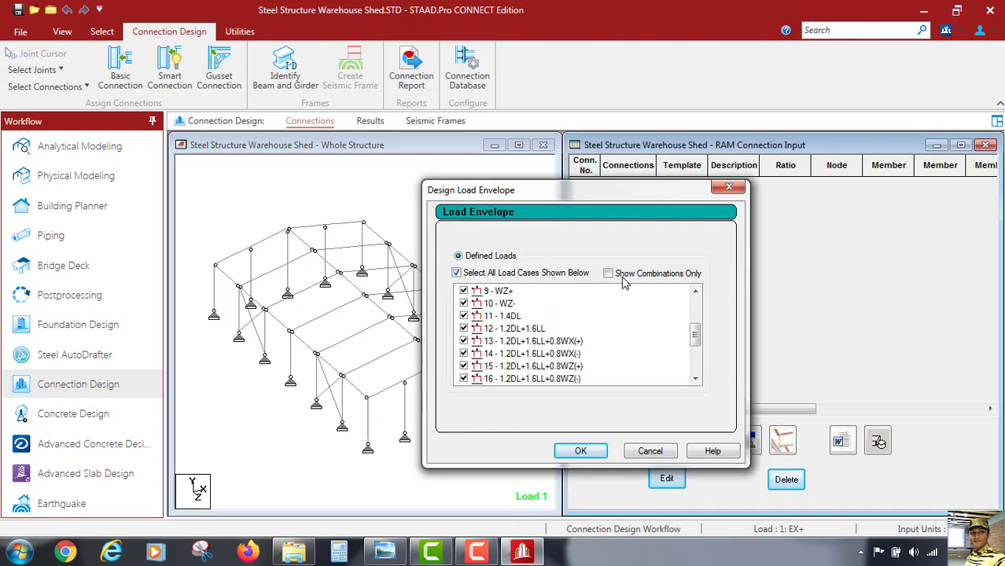
{"action": "left_click", "coordinate": [617, 275]}
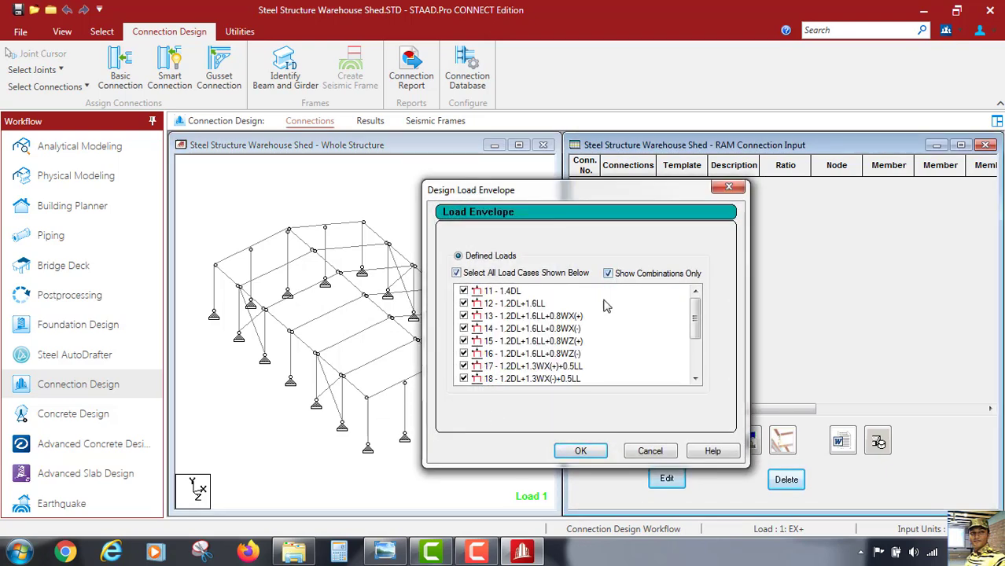
{"action": "left_click", "coordinate": [580, 451]}
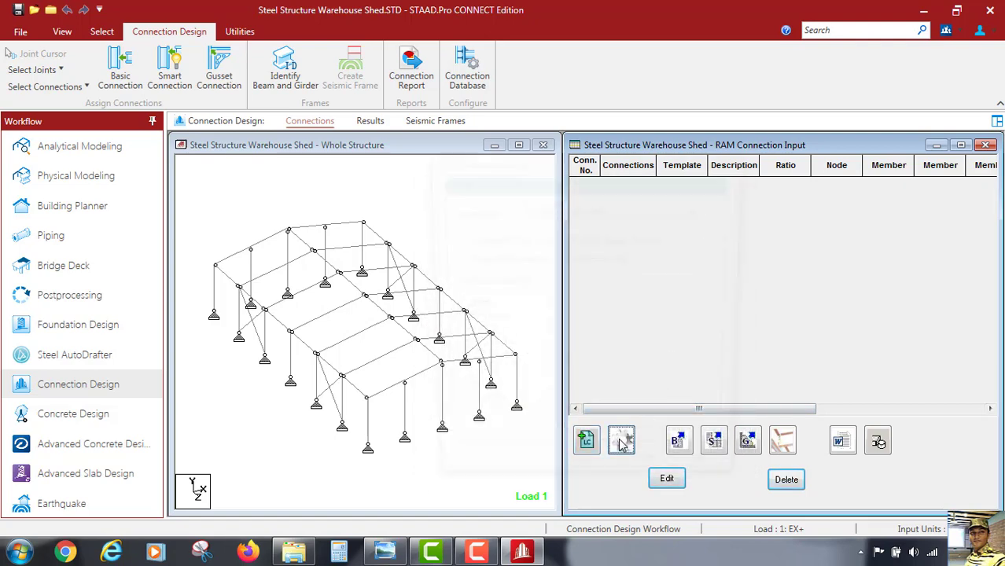
{"action": "left_click", "coordinate": [621, 440]}
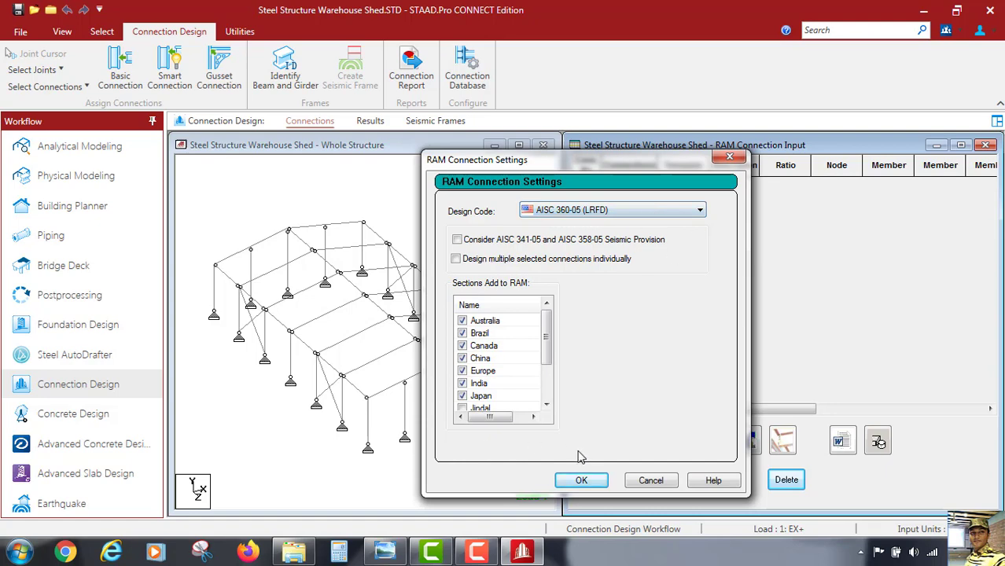
{"action": "left_click", "coordinate": [579, 479]}
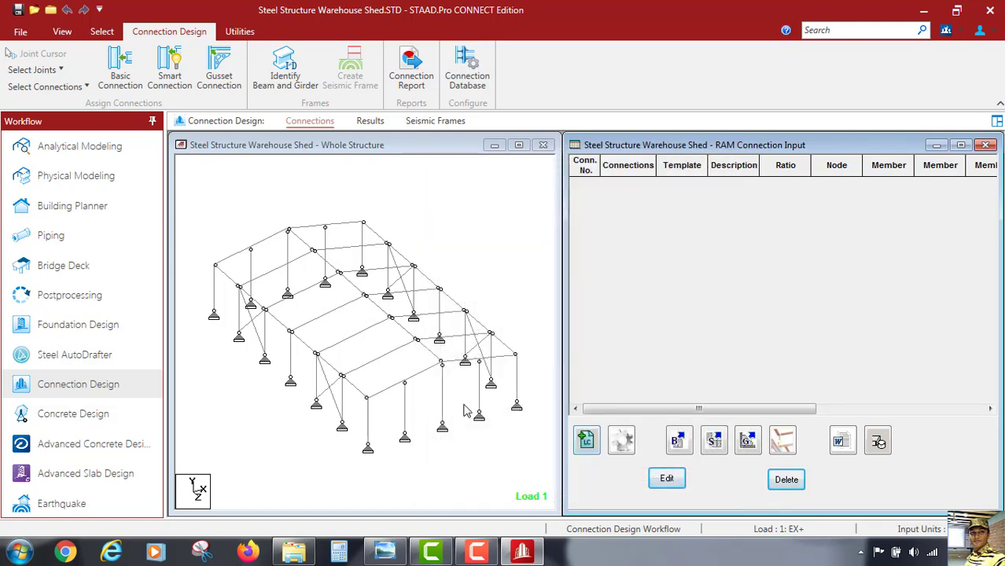
Assign the basic connection MEP Knee BCF - Horizontal to the joint between a middle side column and its rafter.
{"action": "left_click", "coordinate": [291, 352]}
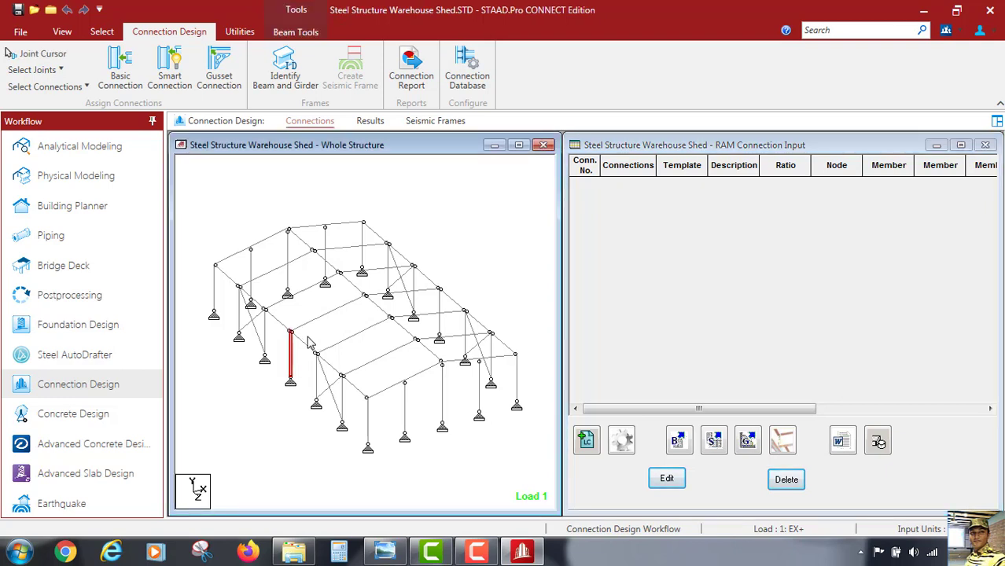
{"action": "left_click", "coordinate": [298, 330], "text": "ctrl"}
{"action": "left_click", "coordinate": [678, 442]}
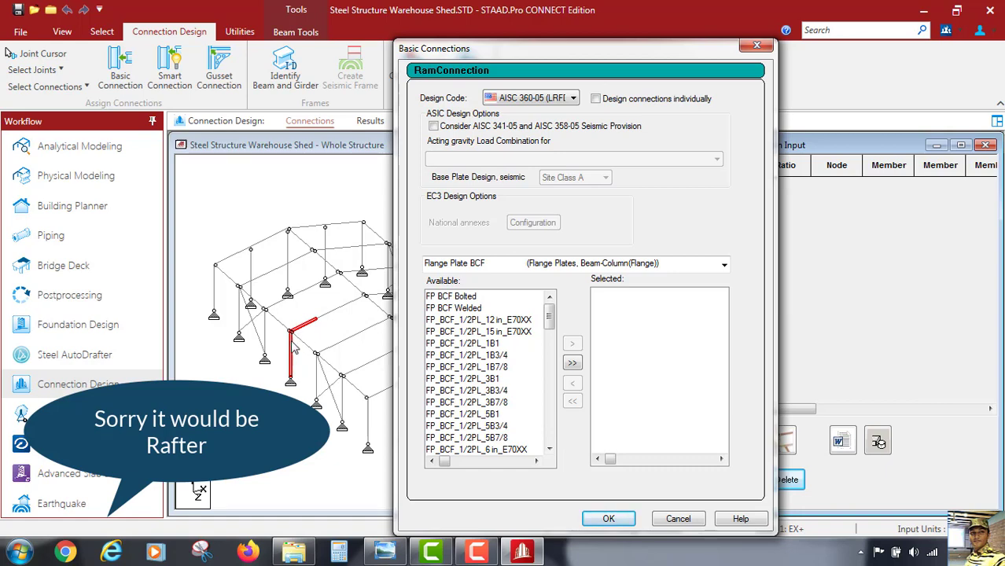
{"action": "left_click", "coordinate": [558, 265]}
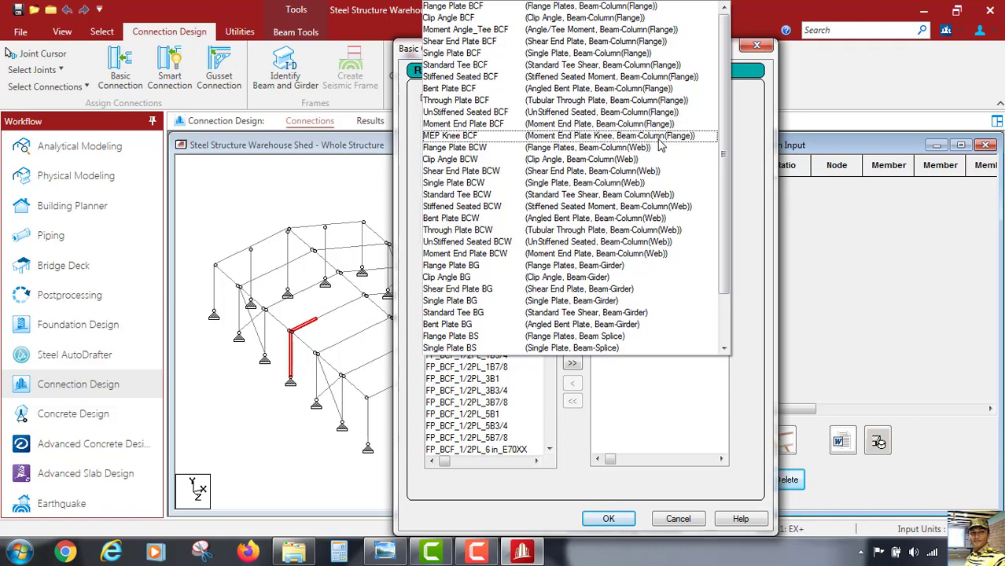
{"action": "left_click", "coordinate": [472, 137]}
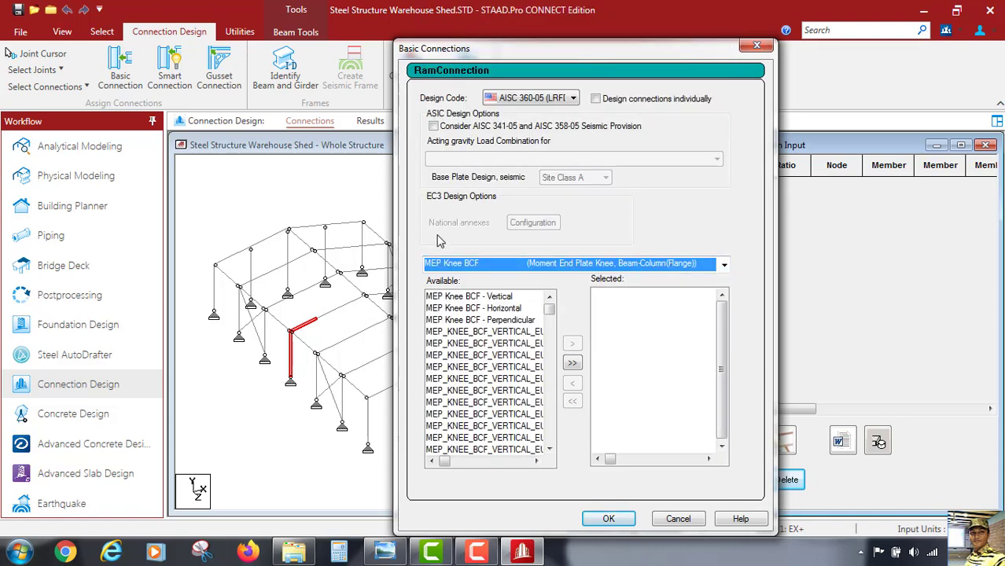
{"action": "mouse_move", "coordinate": [548, 309]}
{"action": "left_mouse_down"}
{"action": "mouse_move", "coordinate": [552, 417]}
{"action": "mouse_move", "coordinate": [550, 306]}
{"action": "left_mouse_up"}
{"action": "left_click", "coordinate": [505, 309]}
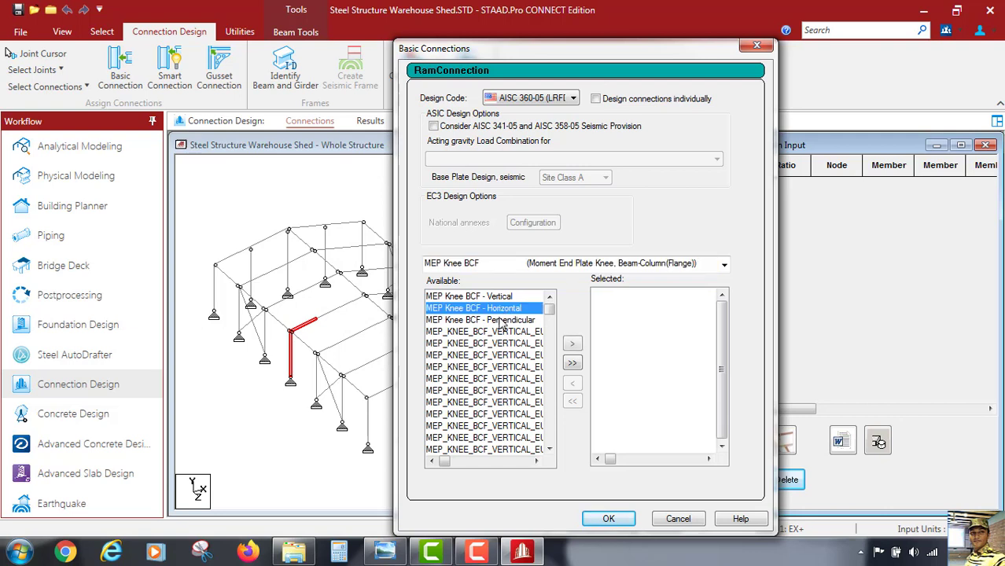
{"action": "left_click", "coordinate": [572, 346]}
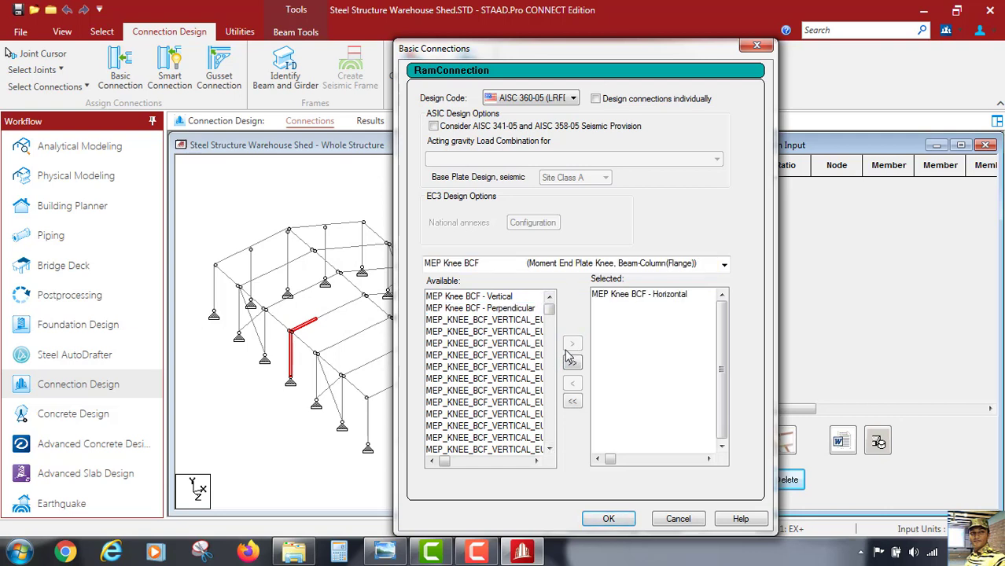
{"action": "left_click", "coordinate": [608, 518]}
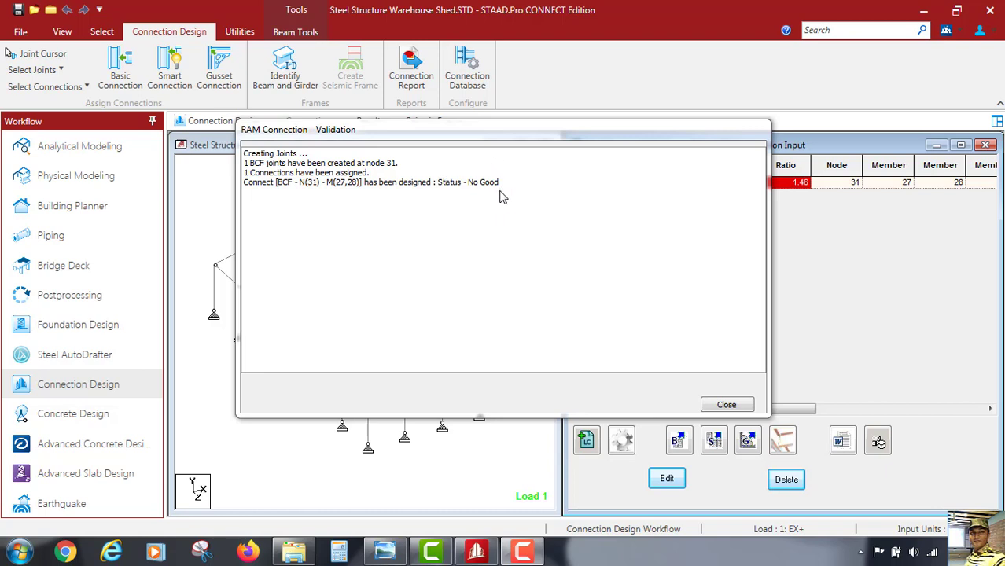
{"action": "left_click", "coordinate": [727, 405]}
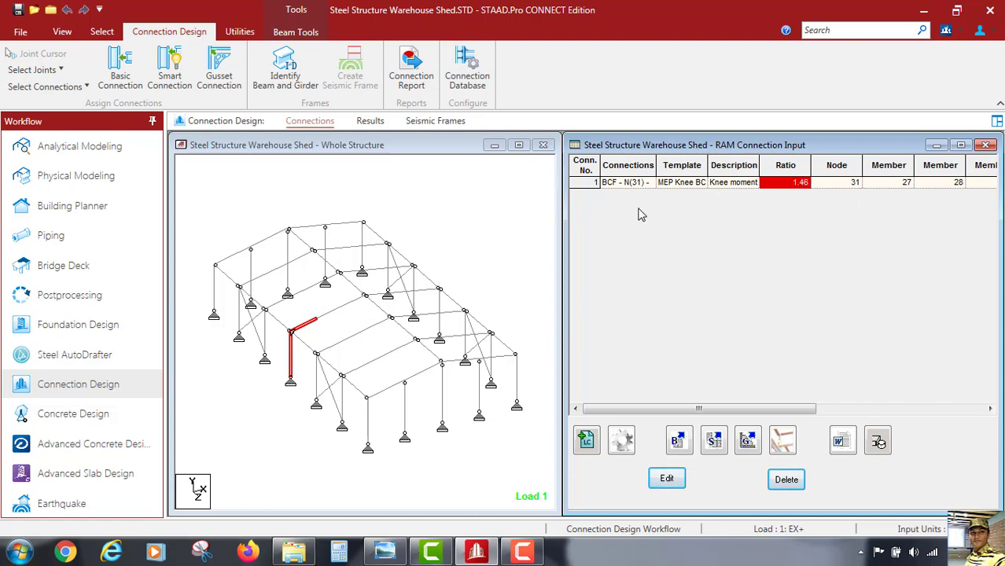
Open the assigned knee connection in Connection Pad and review its geometry and load table.
{"action": "left_click", "coordinate": [585, 182]}
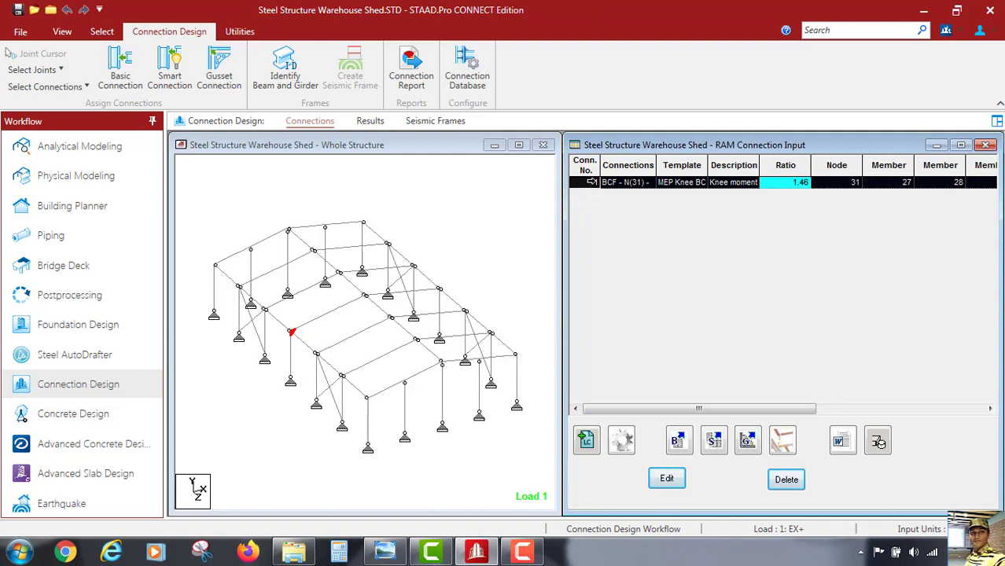
{"action": "left_click", "coordinate": [592, 182]}
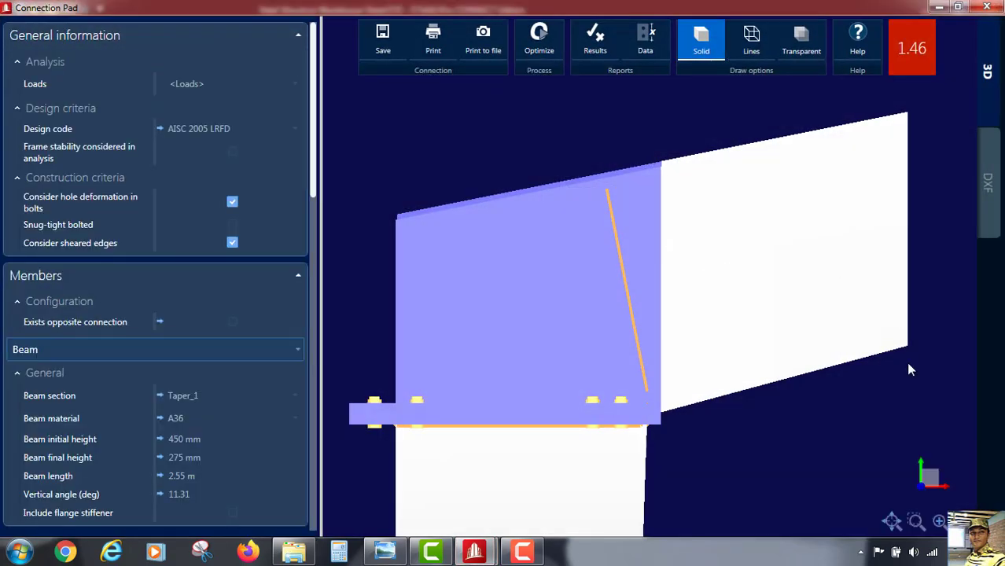
{"action": "left_click_drag", "start_coordinate": [891, 399], "coordinate": [867, 390]}
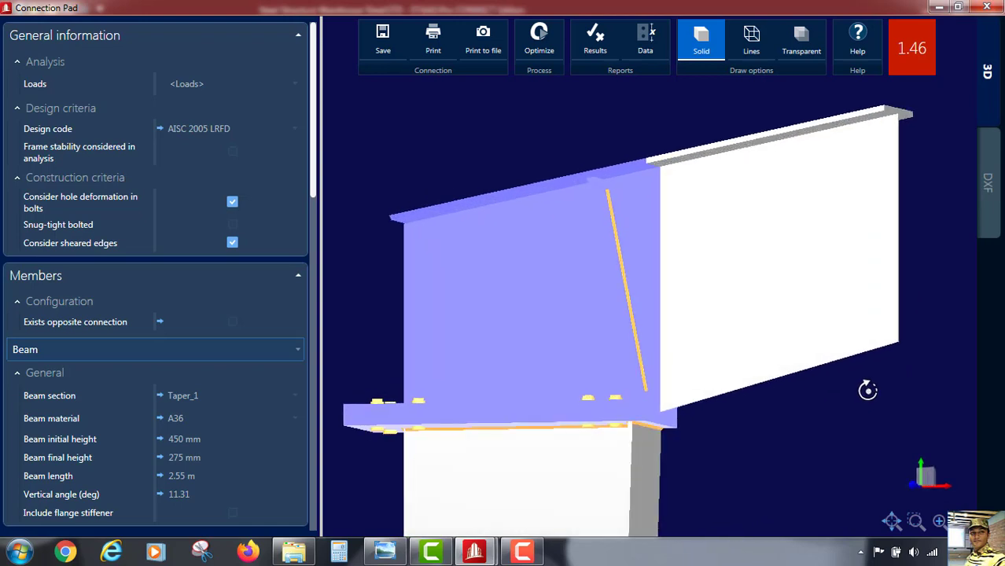
{"action": "left_click", "coordinate": [247, 84]}
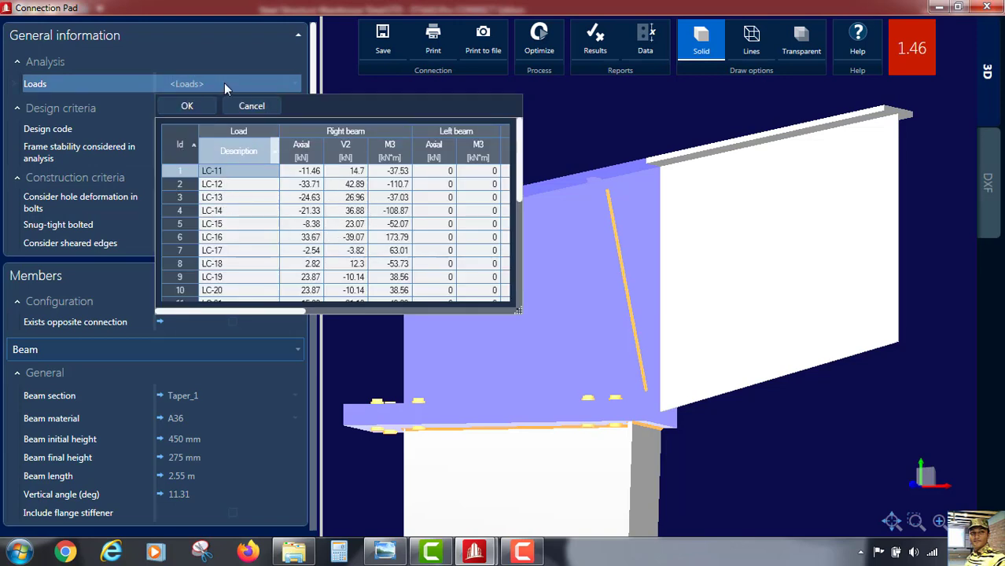
{"action": "left_click", "coordinate": [184, 106]}
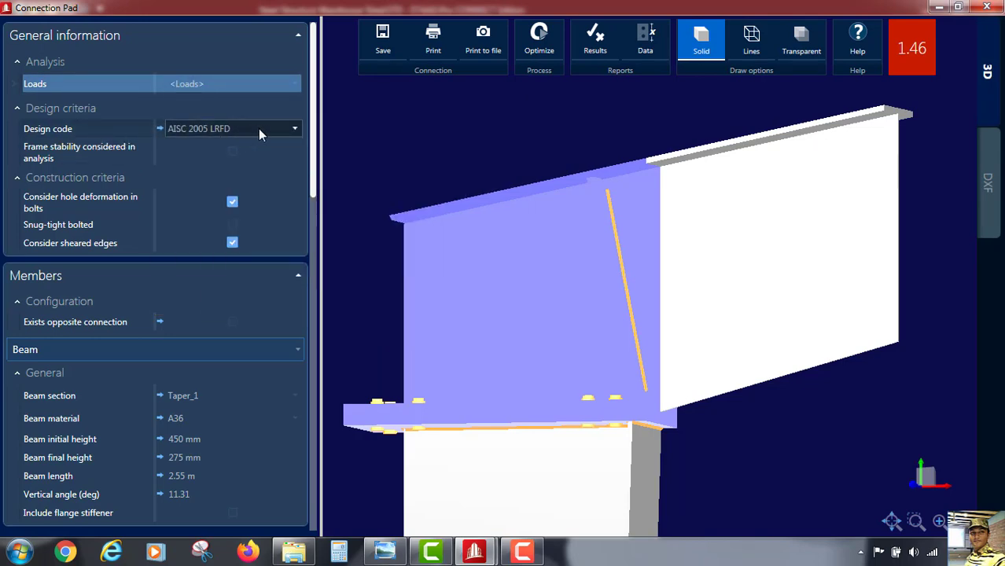
Set the beam material of the knee connection to A572 Gr50.
{"action": "scroll", "coordinate": [219, 209], "scroll_direction": "down", "scroll_amount": 1}
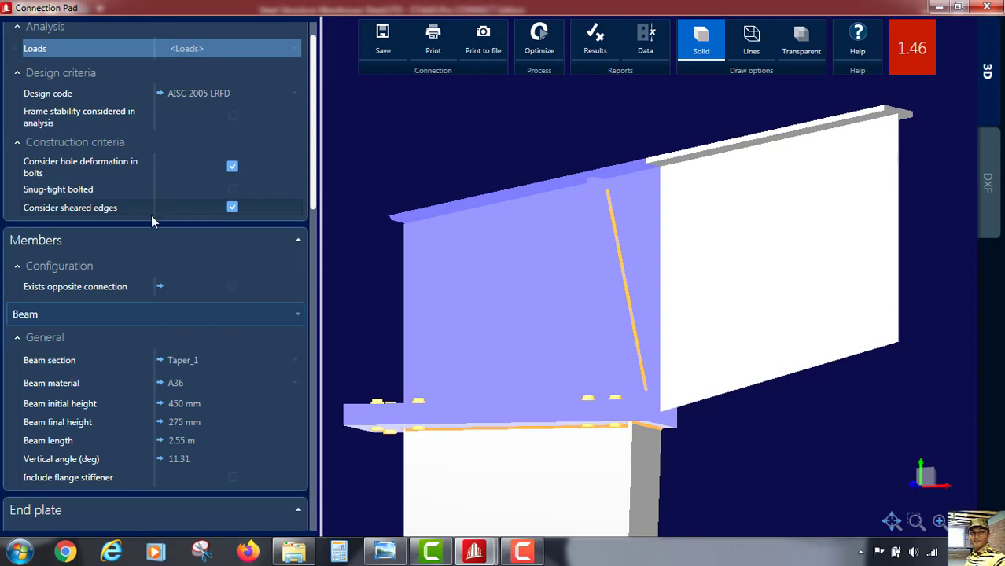
{"action": "scroll", "coordinate": [142, 217], "scroll_direction": "down", "scroll_amount": 3}
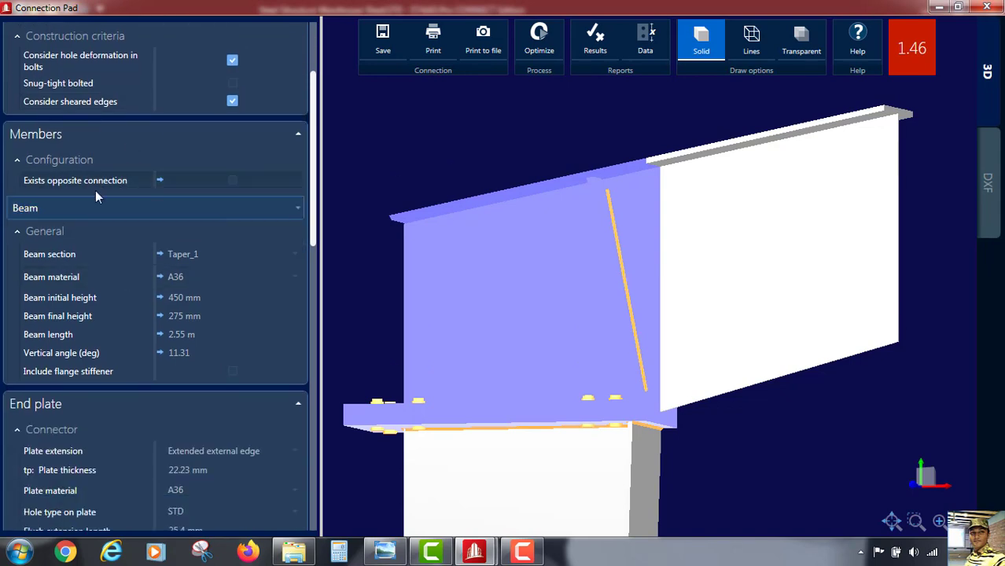
{"action": "left_click", "coordinate": [189, 255]}
{"action": "left_click", "coordinate": [239, 276]}
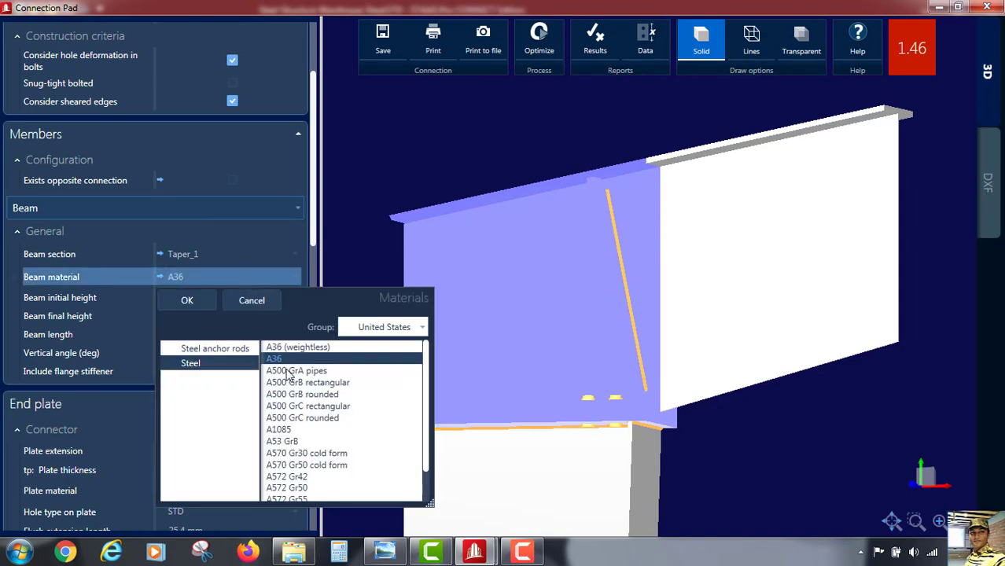
{"action": "left_click", "coordinate": [288, 487]}
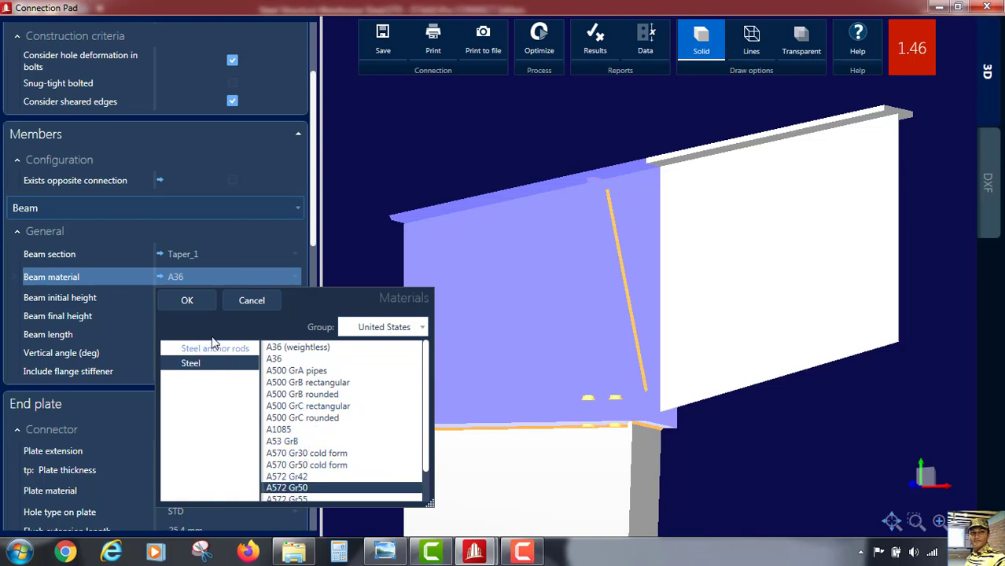
{"action": "left_click", "coordinate": [191, 300]}
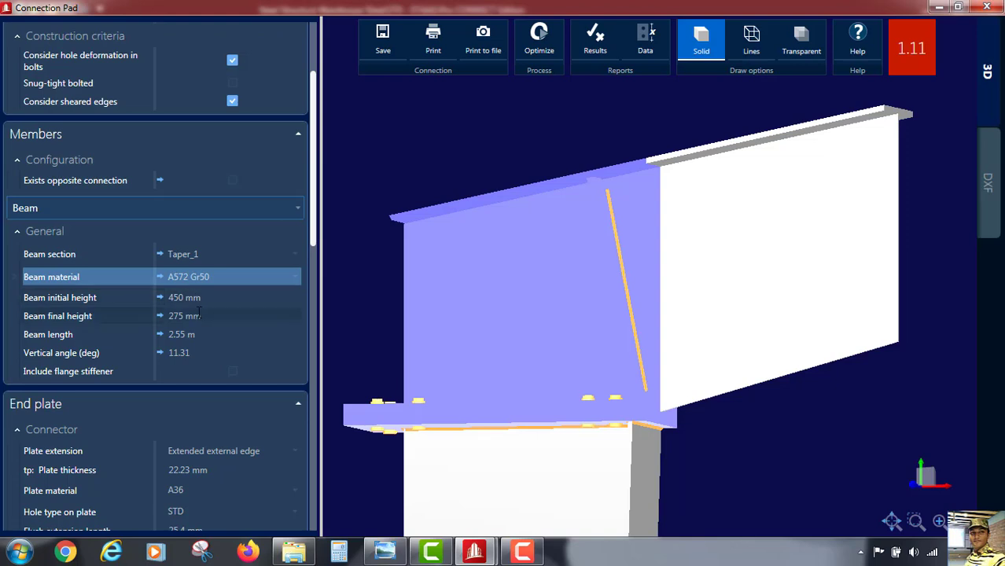
Set the end plate's plate material to A572 Gr50 from the United States steel group.
{"action": "scroll", "coordinate": [213, 294], "scroll_direction": "down", "scroll_amount": 1}
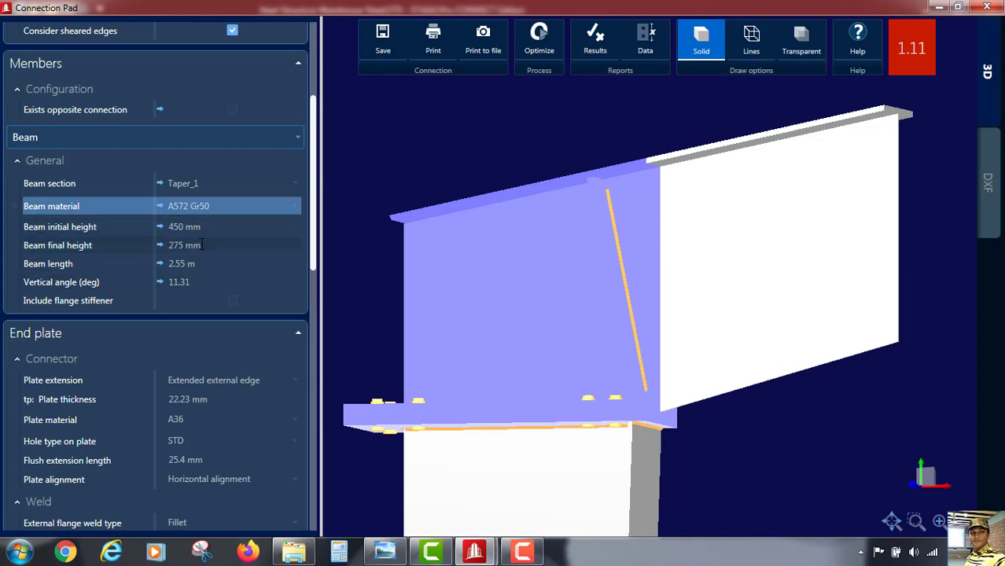
{"action": "scroll", "coordinate": [241, 313], "scroll_direction": "down", "scroll_amount": 1}
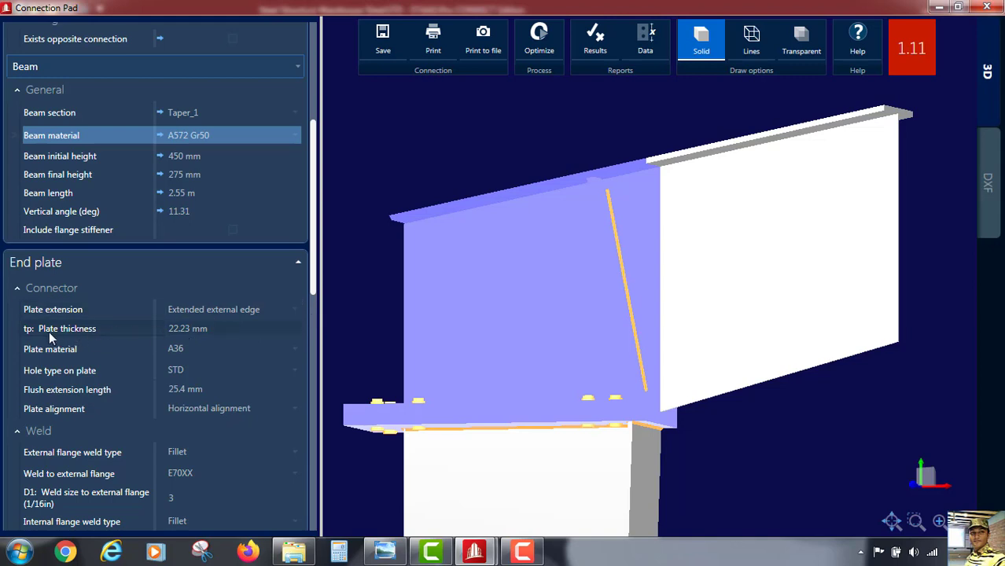
{"action": "scroll", "coordinate": [267, 332], "scroll_direction": "down", "scroll_amount": 1}
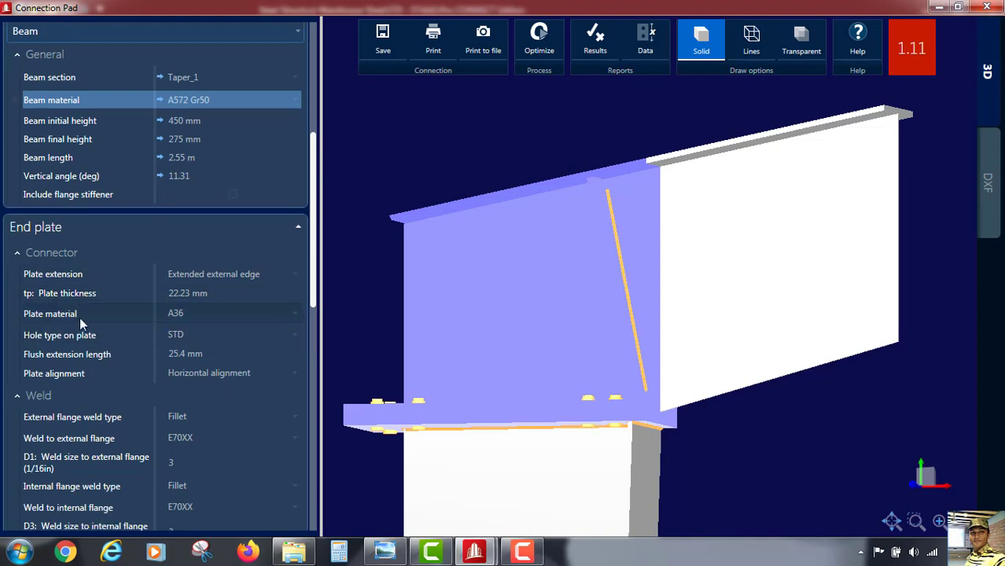
{"action": "left_click", "coordinate": [203, 313]}
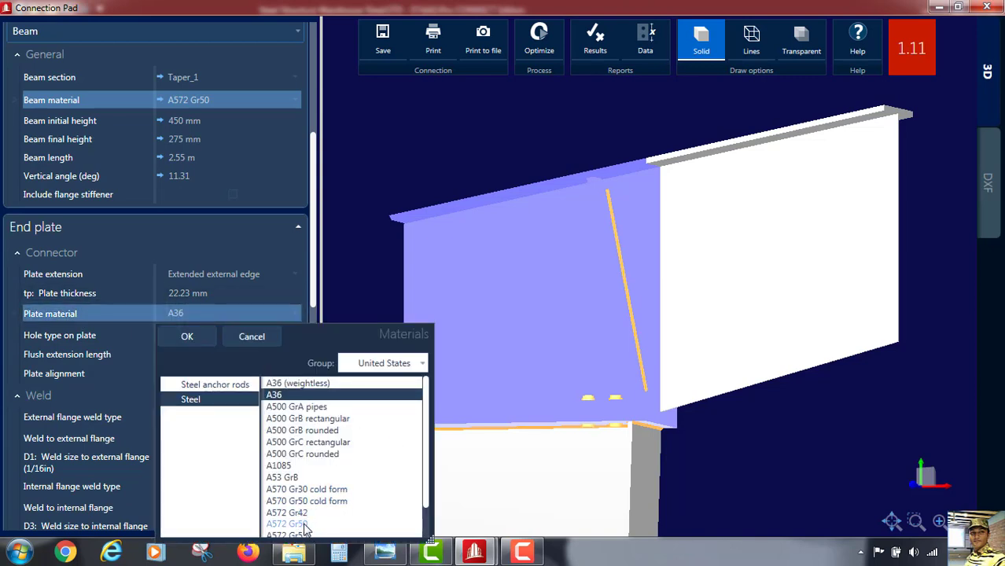
{"action": "left_click", "coordinate": [300, 523]}
{"action": "left_click", "coordinate": [187, 338]}
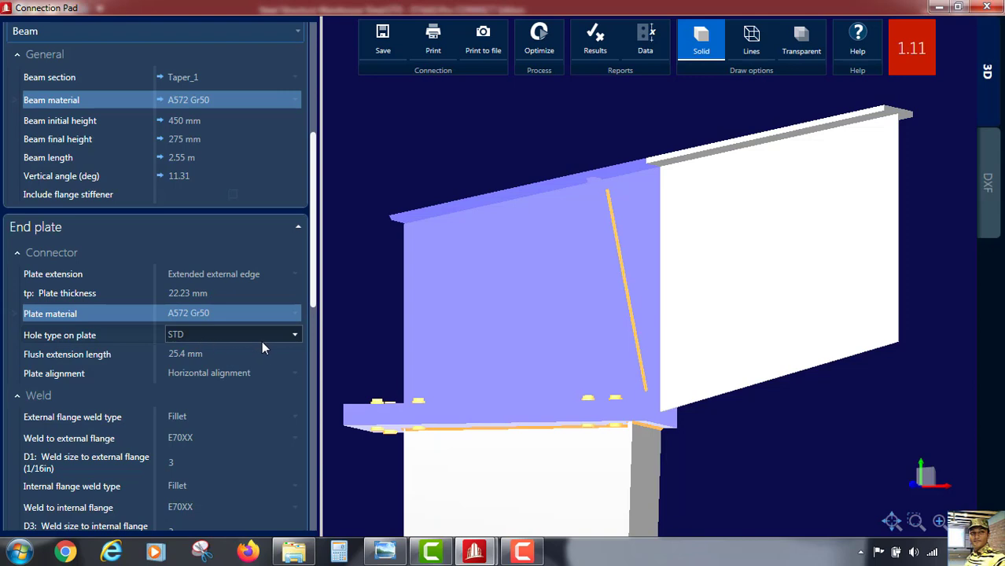
Browse the United Kingdom and United States bolt groups for the end plate, keeping the 3/4" A325 N bolts.
{"action": "scroll", "coordinate": [263, 346], "scroll_direction": "down", "scroll_amount": 3}
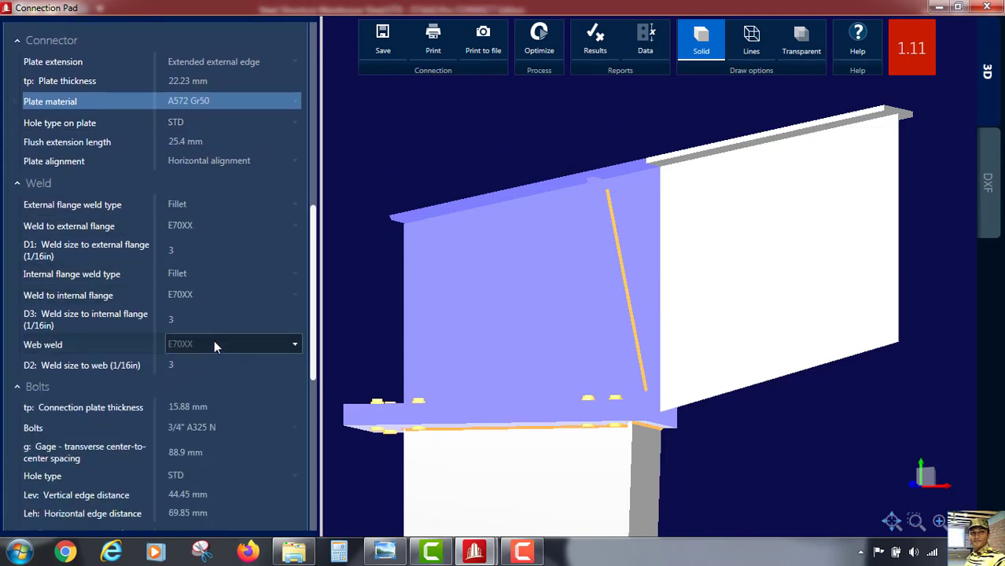
{"action": "scroll", "coordinate": [214, 343], "scroll_direction": "down", "scroll_amount": 3}
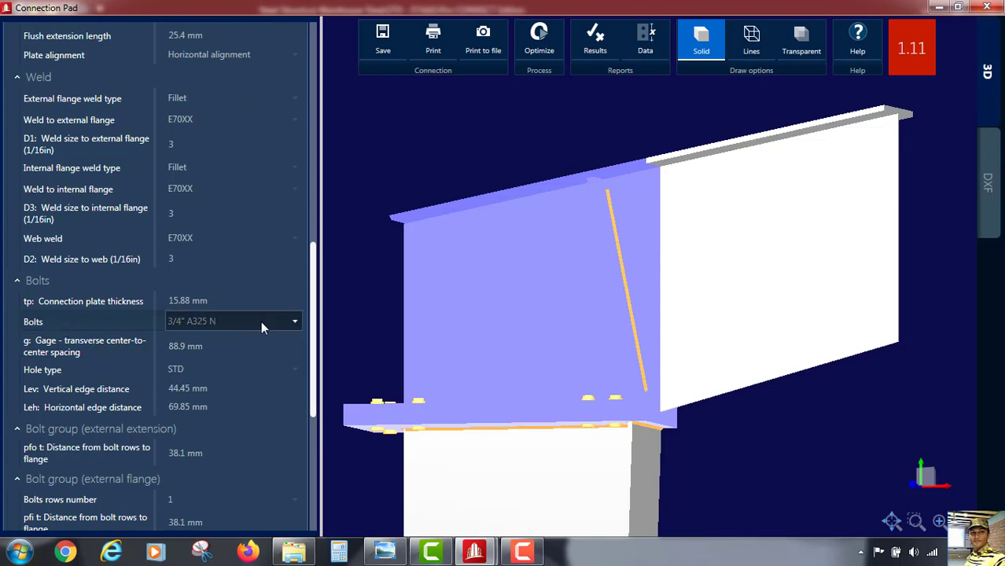
{"action": "left_click", "coordinate": [260, 320]}
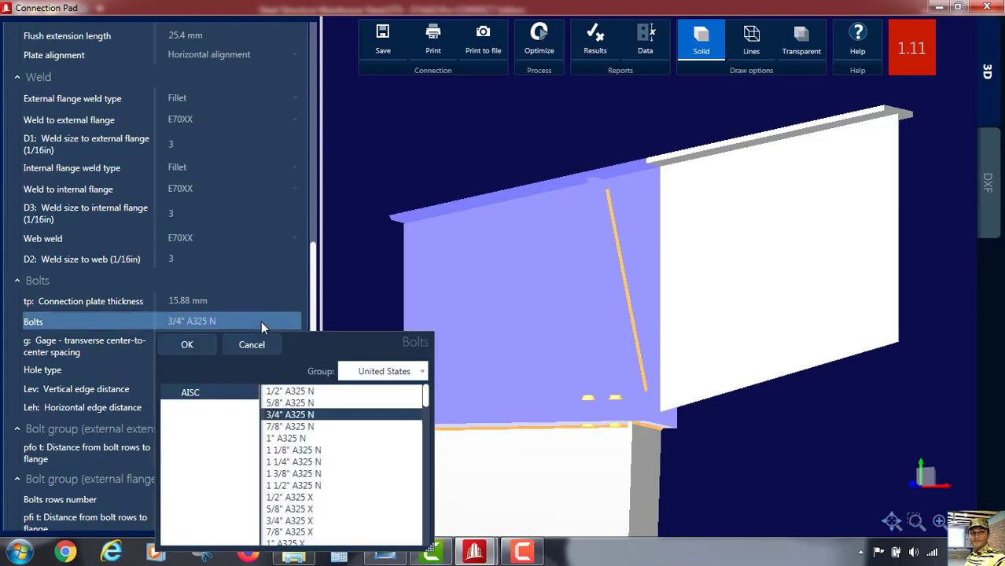
{"action": "left_click", "coordinate": [397, 371]}
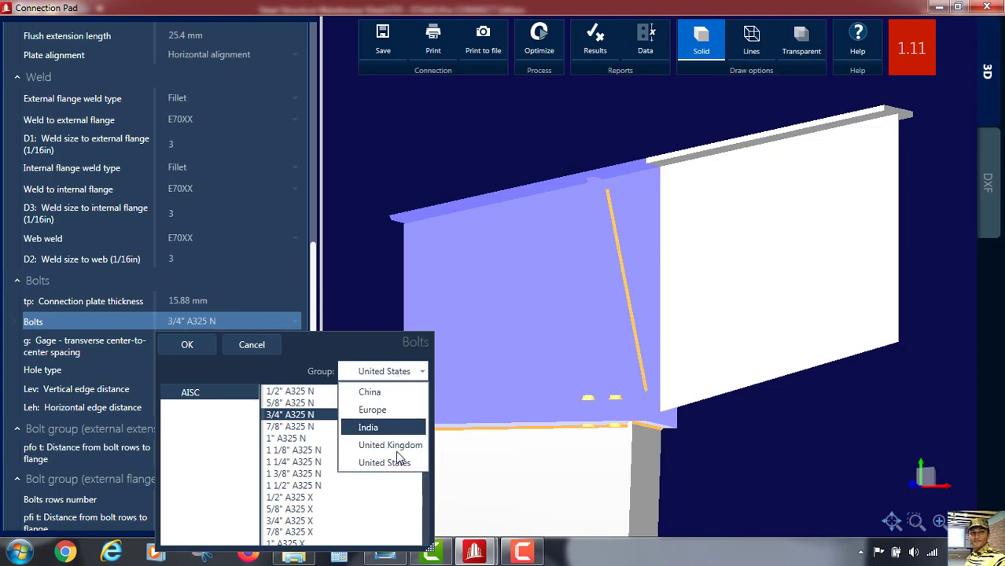
{"action": "left_click", "coordinate": [400, 445]}
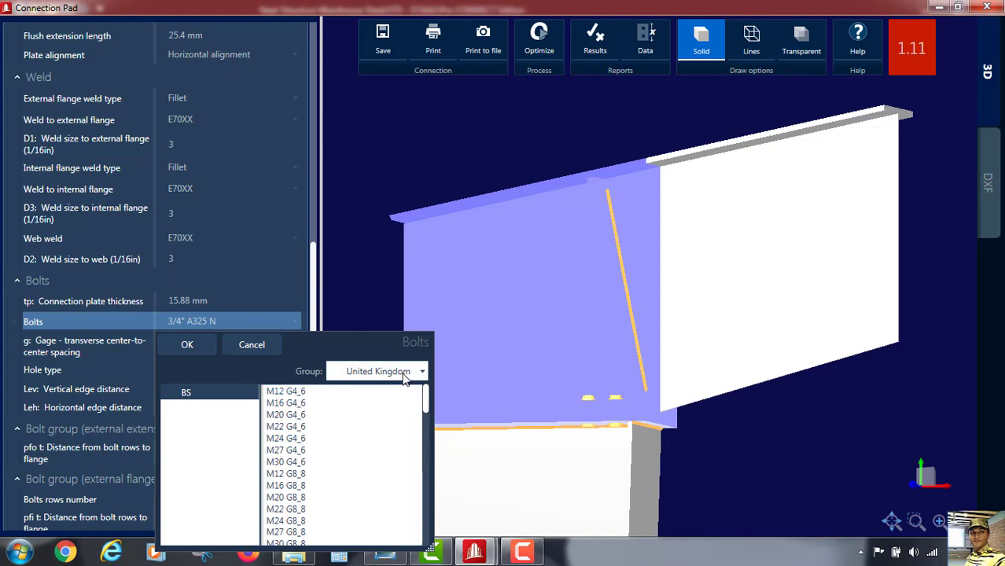
{"action": "left_click", "coordinate": [409, 371]}
{"action": "left_click", "coordinate": [386, 464]}
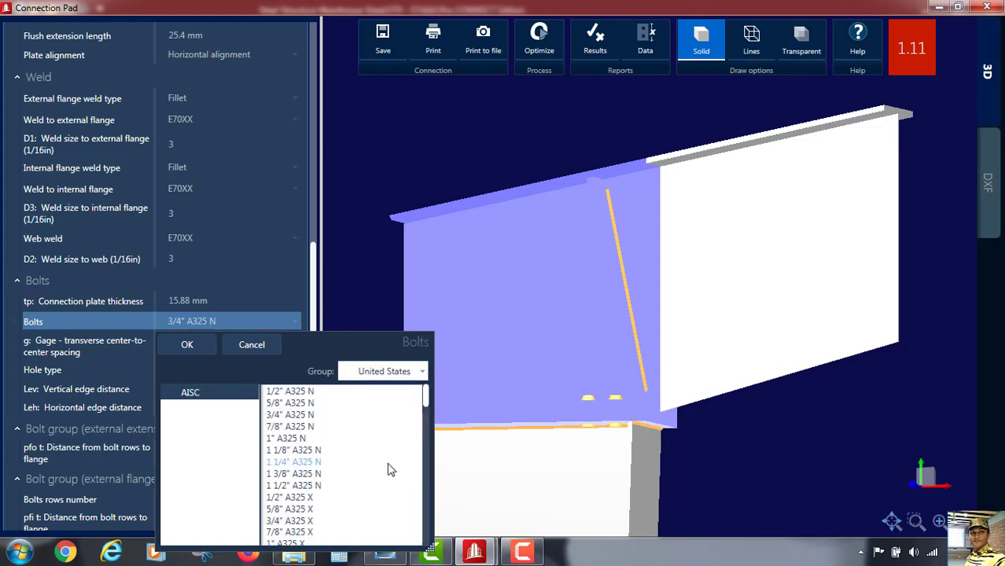
{"action": "left_click", "coordinate": [187, 344]}
Show the connection in transparent display and turn off the full-depth option for the transverse stiffeners.
{"action": "scroll", "coordinate": [264, 362], "scroll_direction": "down", "scroll_amount": 2}
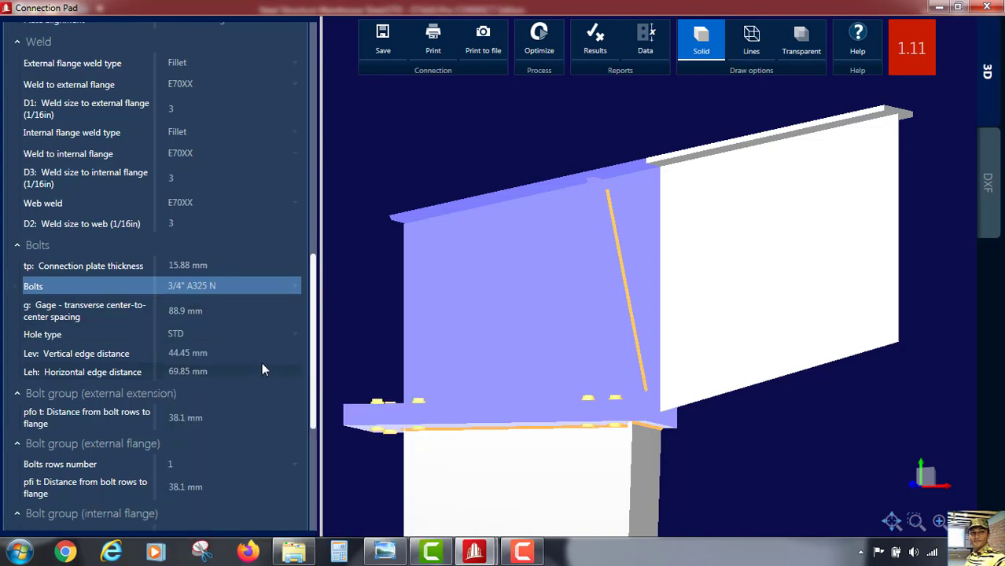
{"action": "scroll", "coordinate": [208, 354], "scroll_direction": "down", "scroll_amount": 4}
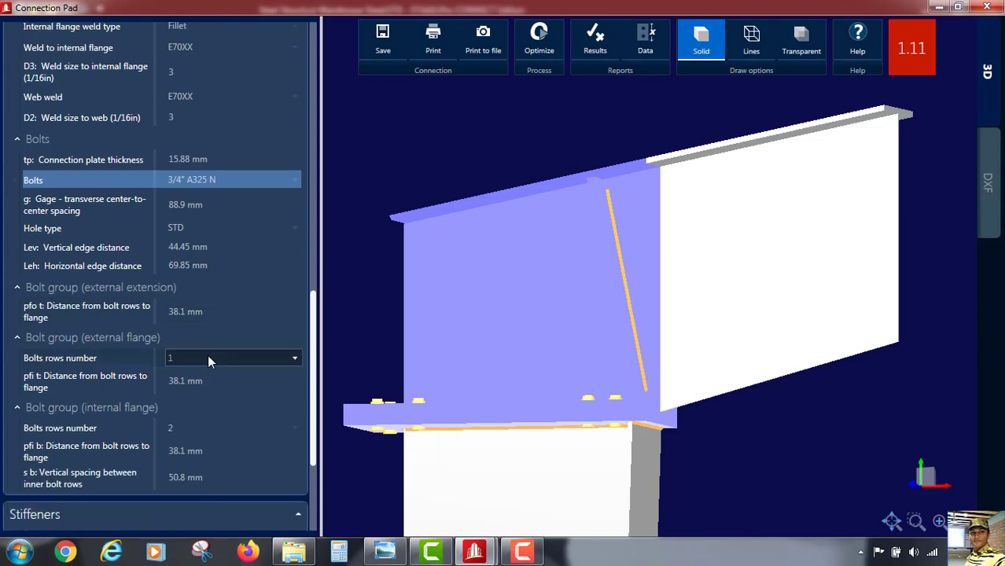
{"action": "scroll", "coordinate": [208, 360], "scroll_direction": "down", "scroll_amount": 2}
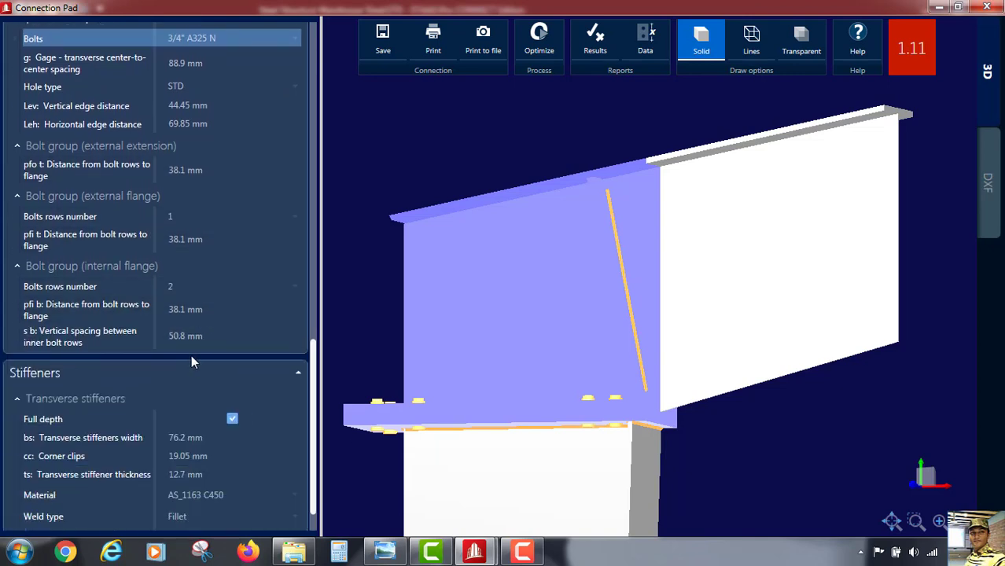
{"action": "scroll", "coordinate": [190, 354], "scroll_direction": "down", "scroll_amount": 2}
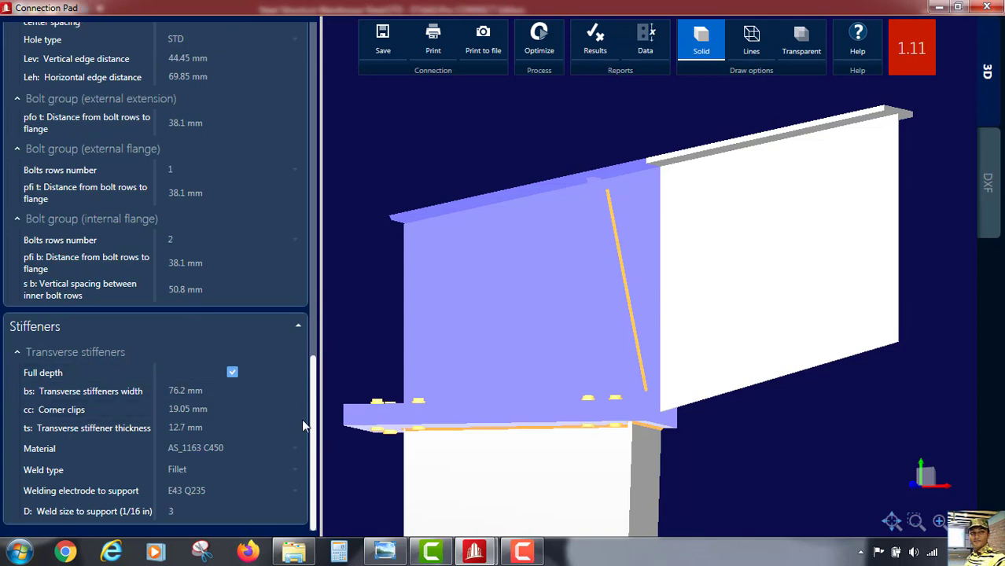
{"action": "middle_click_drag", "start_coordinate": [758, 409], "coordinate": [797, 363]}
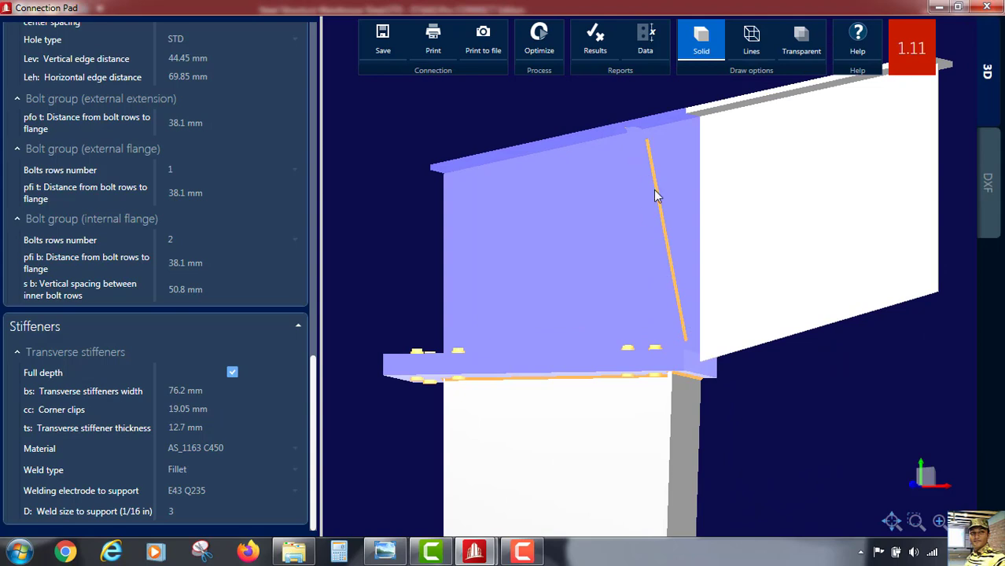
{"action": "left_click", "coordinate": [802, 40]}
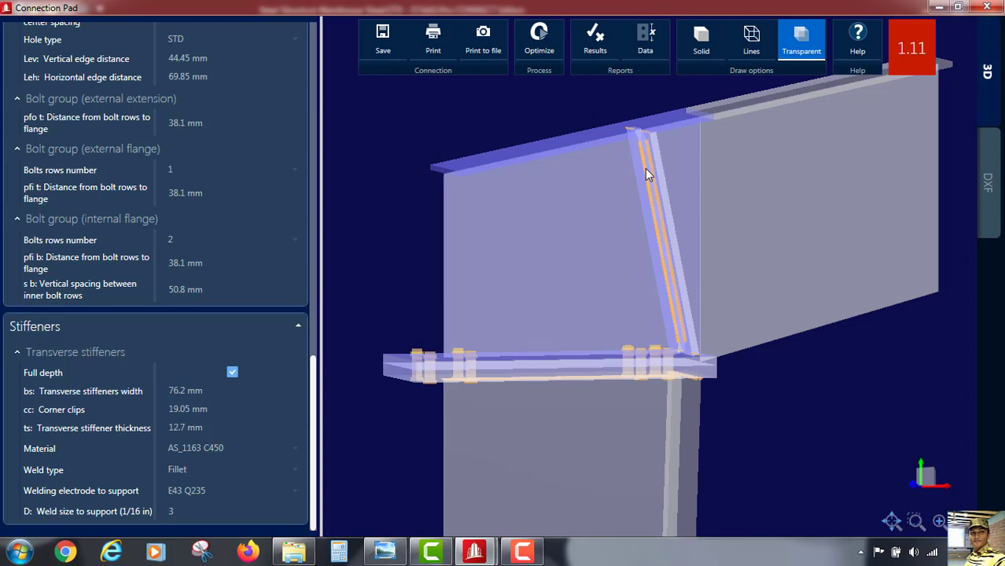
{"action": "left_click", "coordinate": [232, 373]}
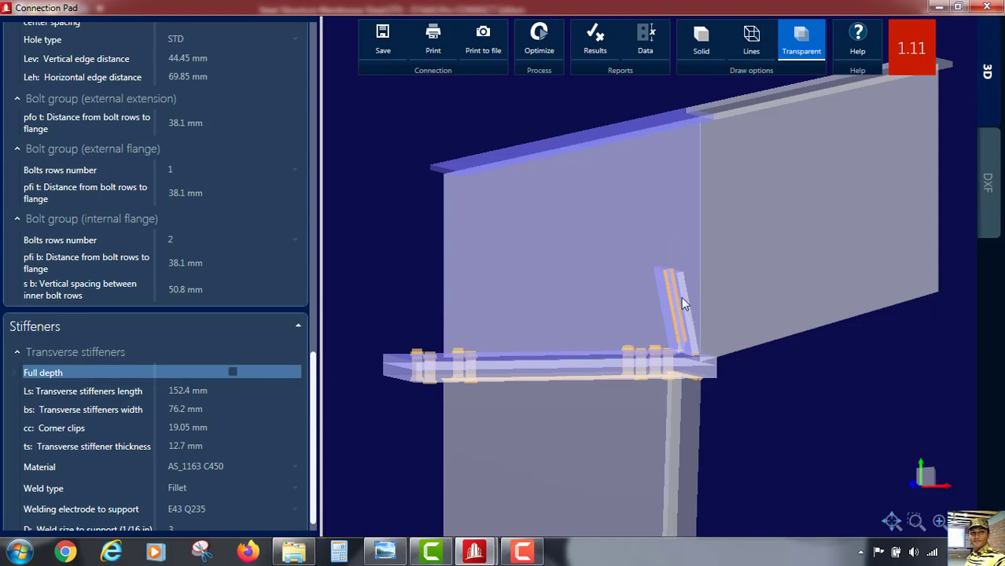
{"action": "scroll", "coordinate": [297, 402], "scroll_direction": "down", "scroll_amount": 1}
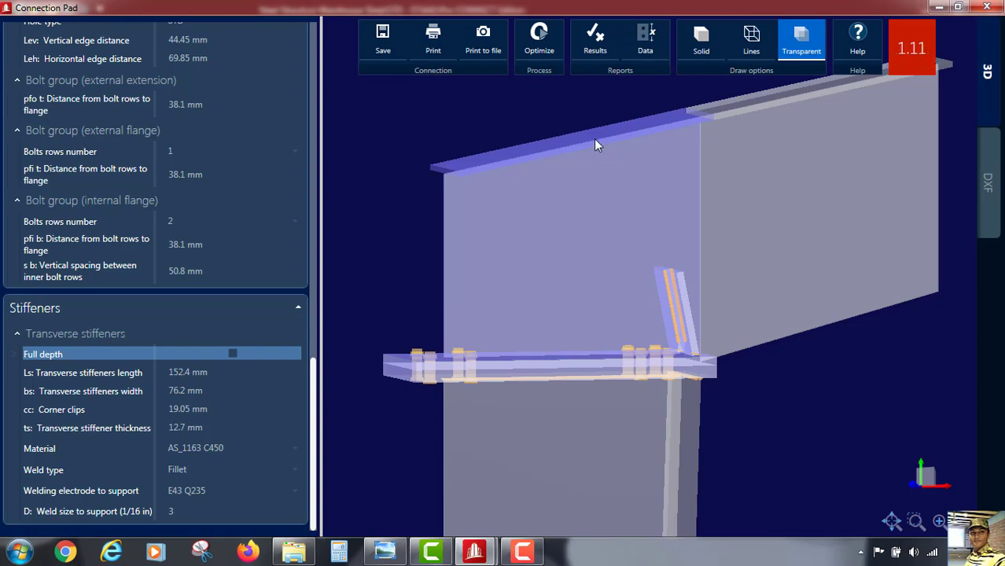
Open the connection results report and review the load demands and geometric considerations.
{"action": "left_click", "coordinate": [603, 49]}
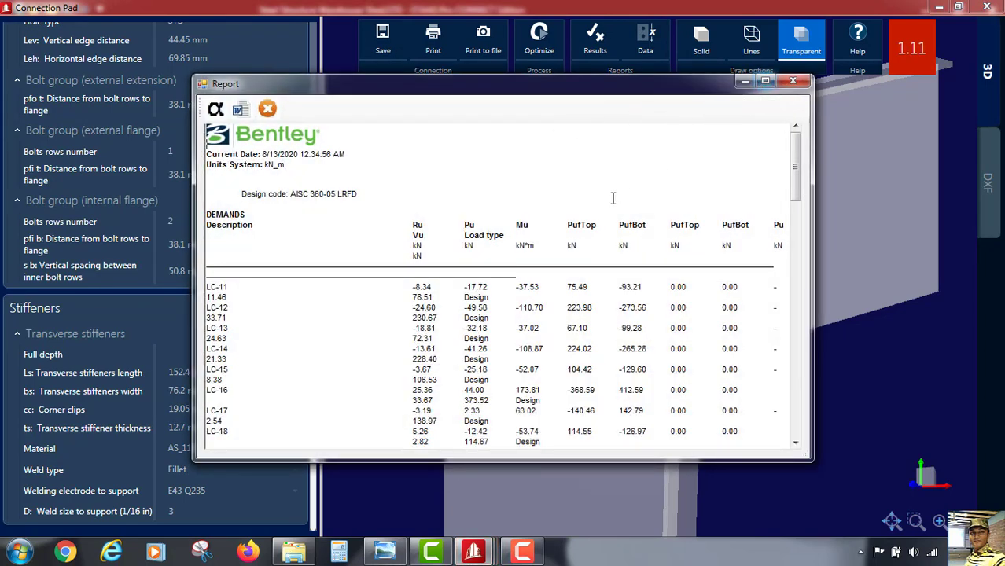
{"action": "scroll", "coordinate": [594, 209], "scroll_direction": "down", "scroll_amount": 5}
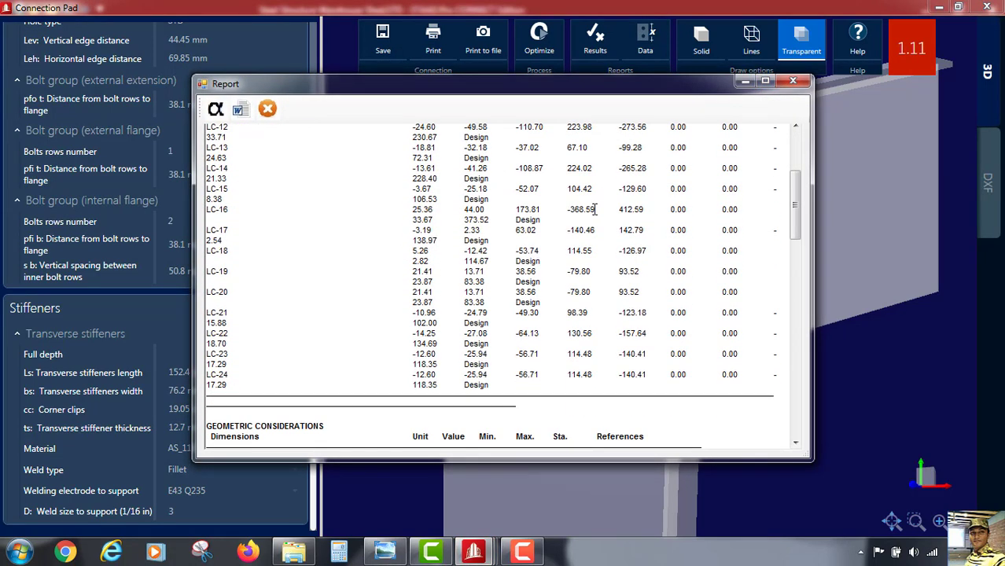
{"action": "scroll", "coordinate": [594, 208], "scroll_direction": "down", "scroll_amount": 10}
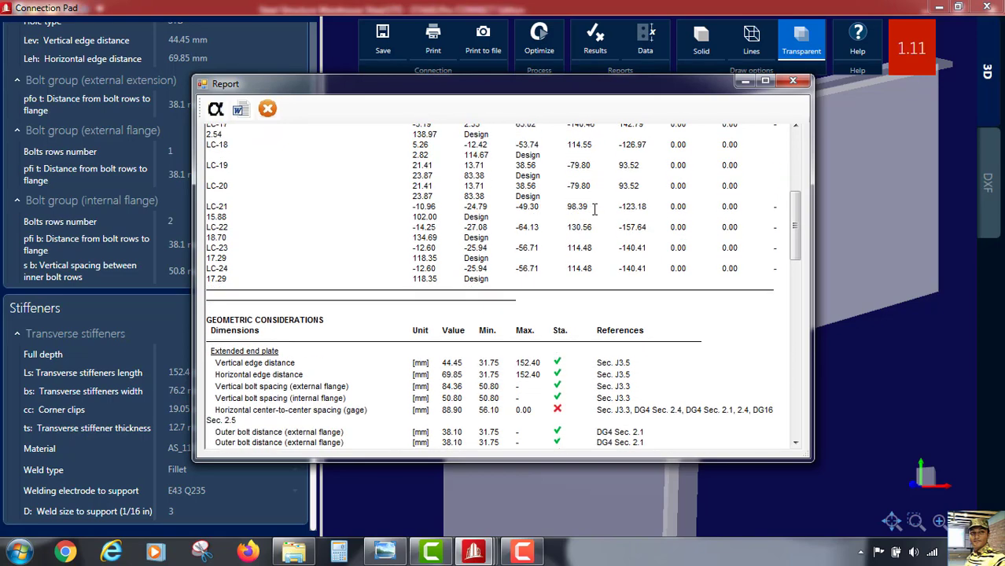
{"action": "scroll", "coordinate": [606, 252], "scroll_direction": "up", "scroll_amount": 12}
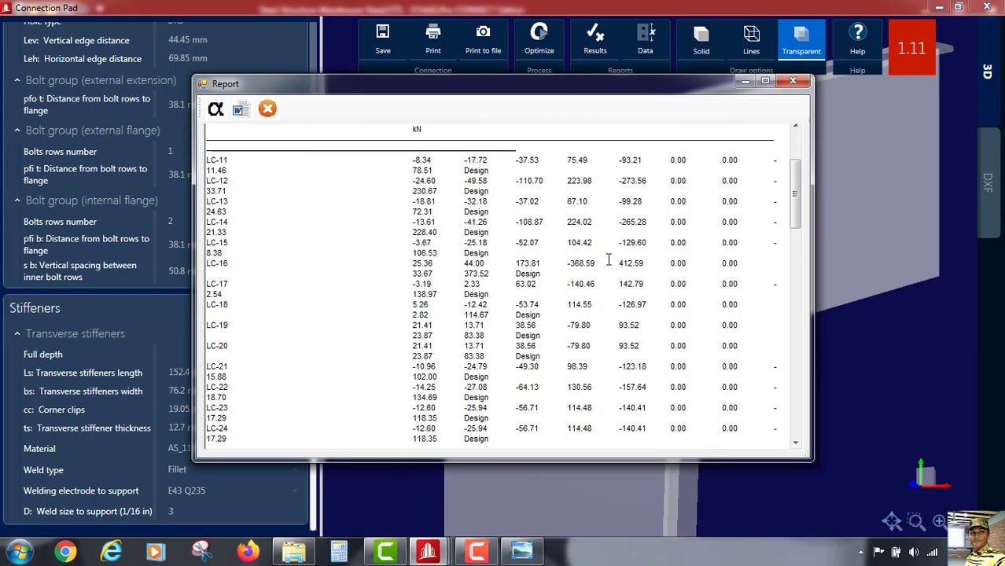
{"action": "scroll", "coordinate": [610, 260], "scroll_direction": "down", "scroll_amount": 9}
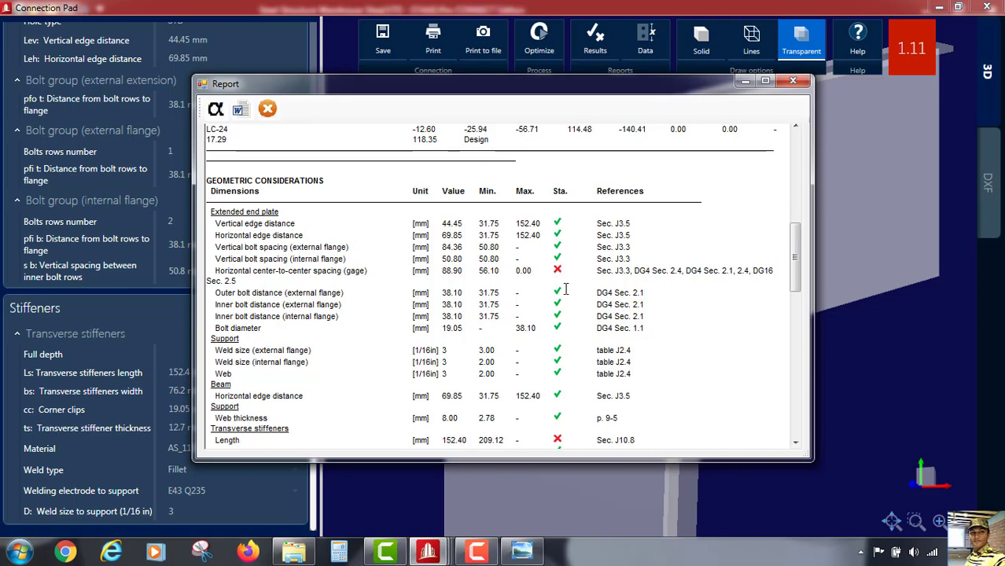
Check the report's bolt gage against the captured Tapered I section properties in Windows Photo Viewer, returning to the report.
{"action": "left_click", "coordinate": [522, 550]}
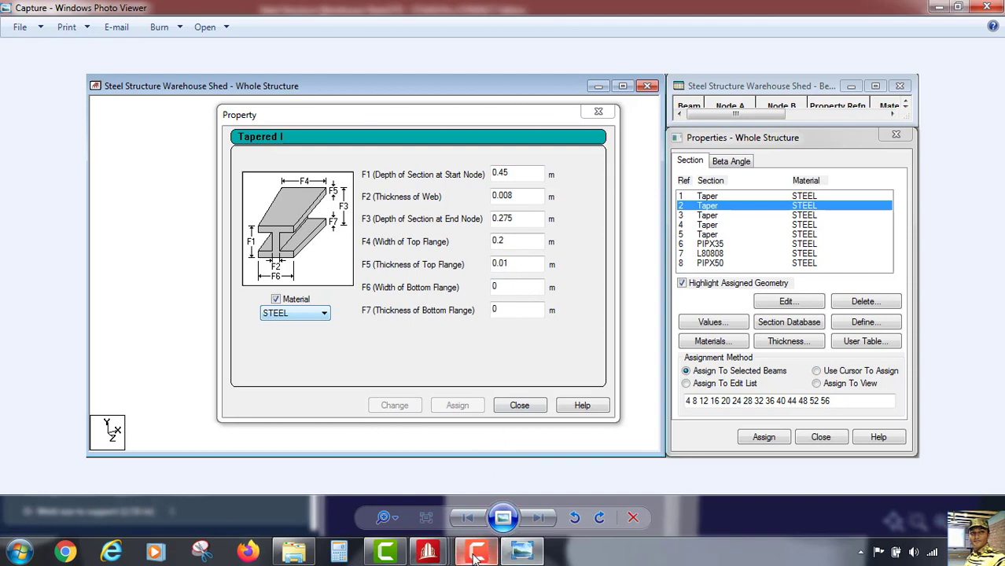
{"action": "mouse_move", "coordinate": [428, 553]}
{"action": "left_click", "coordinate": [586, 471]}
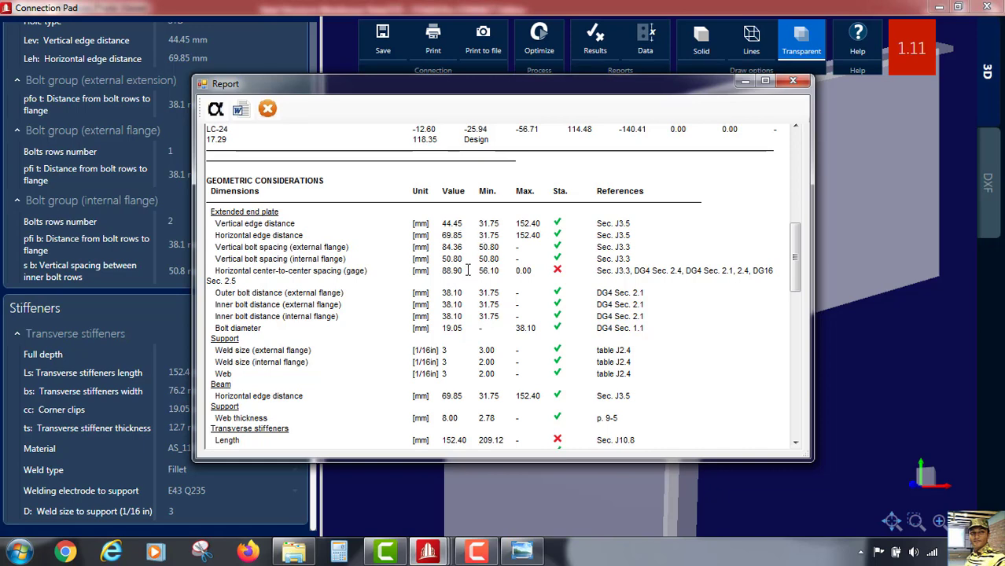
{"action": "left_click", "coordinate": [520, 548]}
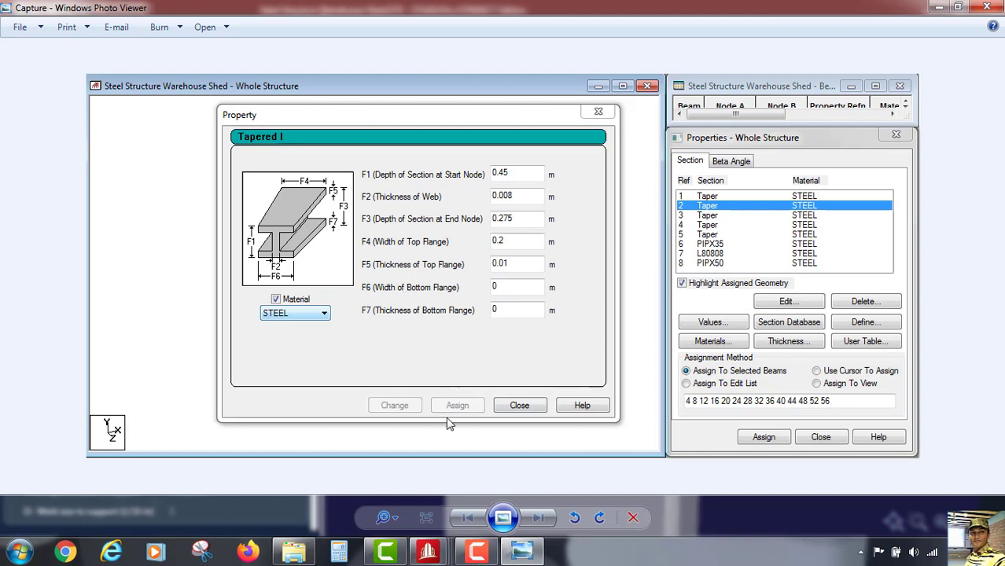
{"action": "mouse_move", "coordinate": [435, 546]}
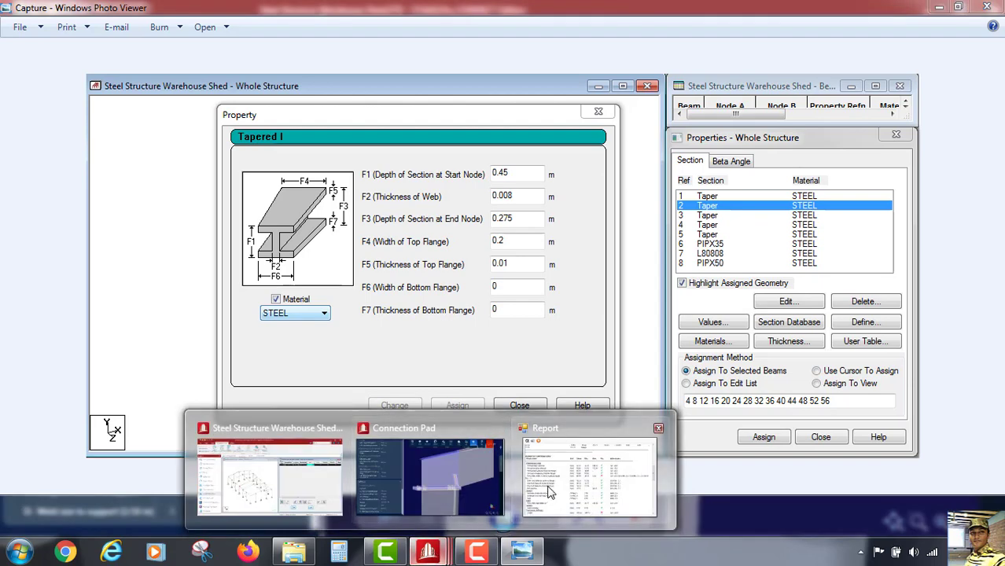
{"action": "left_click", "coordinate": [542, 461]}
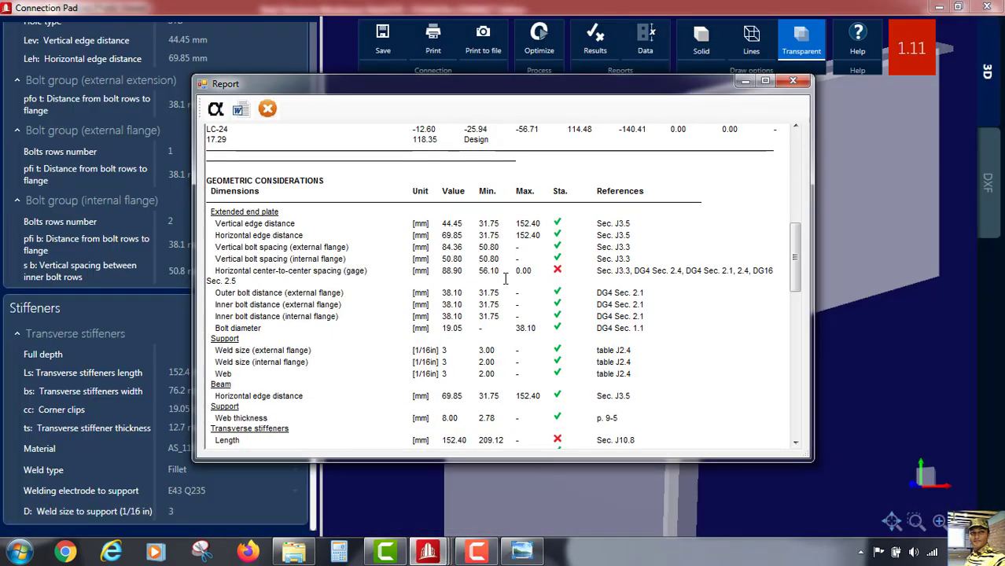
Examine the transverse stiffener length, width, thickness and weld size checks and the geometry warnings in the report.
{"action": "scroll", "coordinate": [511, 277], "scroll_direction": "down", "scroll_amount": 2}
{"action": "scroll", "coordinate": [514, 275], "scroll_direction": "down", "scroll_amount": 2}
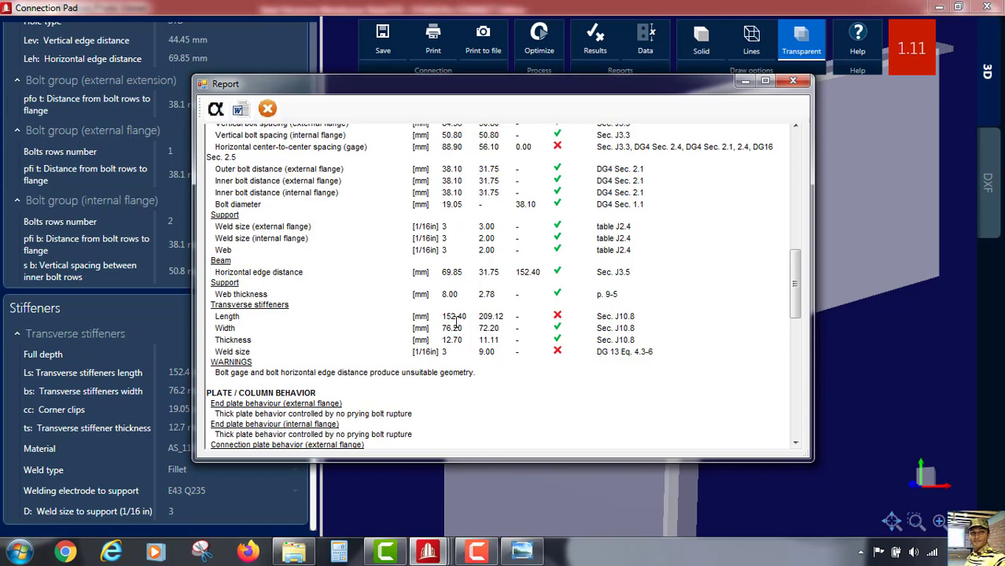
{"action": "scroll", "coordinate": [453, 327], "scroll_direction": "up", "scroll_amount": 3}
{"action": "scroll", "coordinate": [453, 315], "scroll_direction": "down", "scroll_amount": 4}
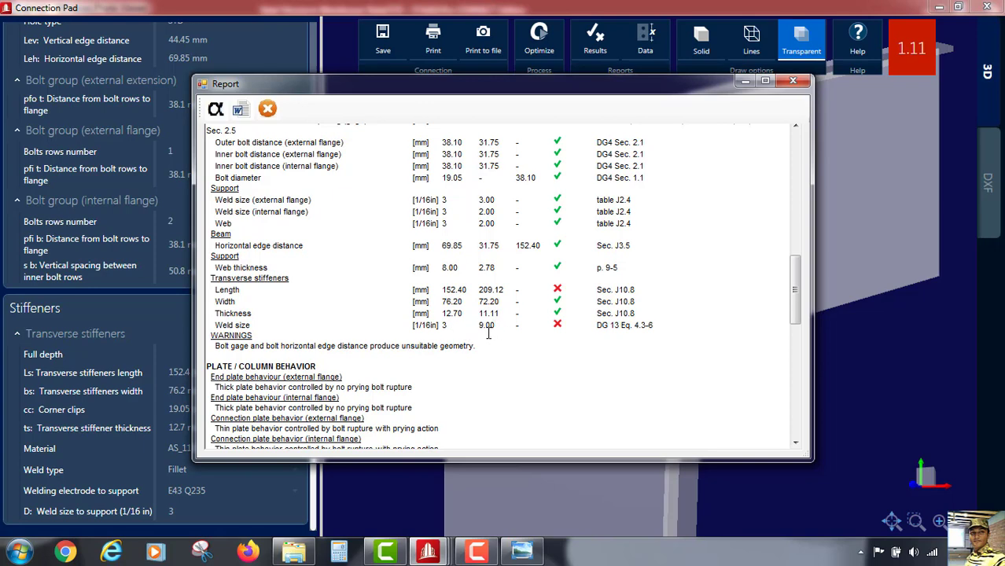
{"action": "scroll", "coordinate": [488, 333], "scroll_direction": "up", "scroll_amount": 5}
{"action": "scroll", "coordinate": [480, 312], "scroll_direction": "down", "scroll_amount": 5}
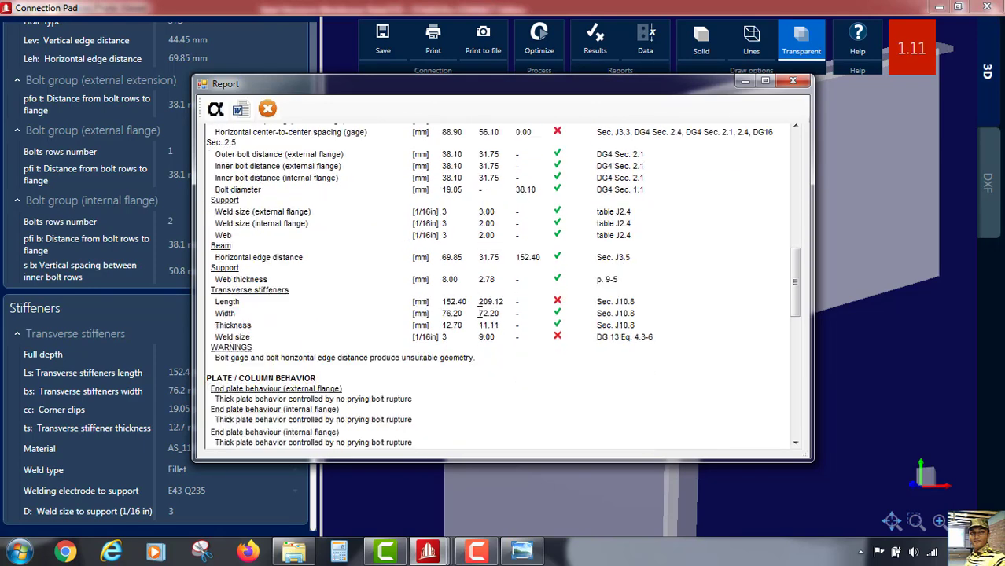
{"action": "scroll", "coordinate": [480, 312], "scroll_direction": "down", "scroll_amount": 7}
{"action": "scroll", "coordinate": [476, 216], "scroll_direction": "up", "scroll_amount": 5}
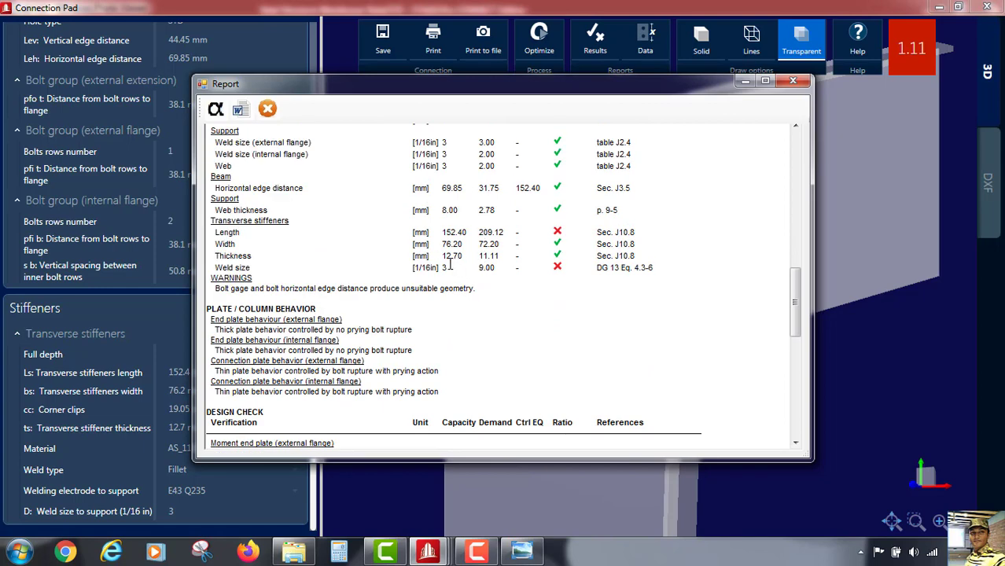
{"action": "scroll", "coordinate": [451, 271], "scroll_direction": "up", "scroll_amount": 4}
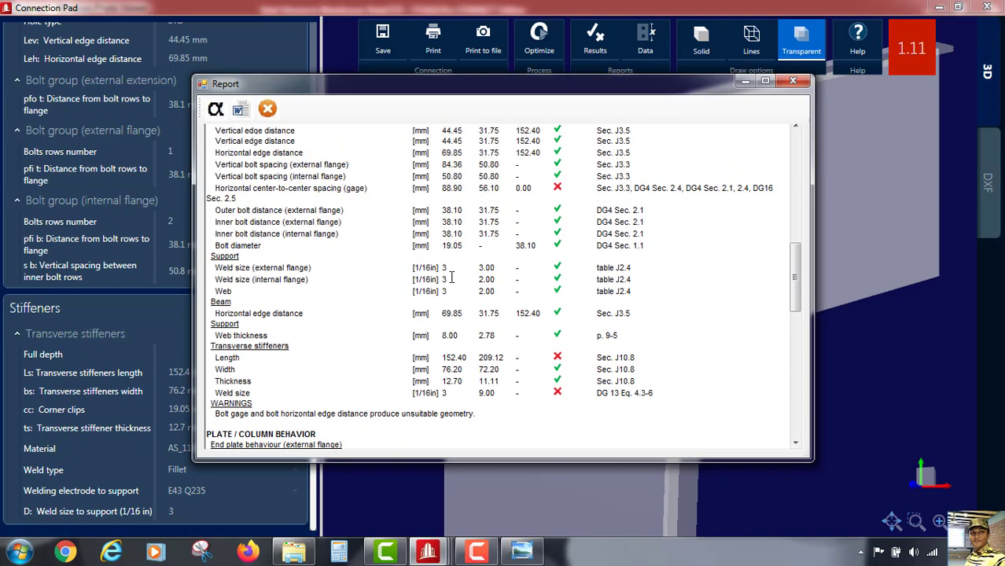
{"action": "scroll", "coordinate": [451, 277], "scroll_direction": "up", "scroll_amount": 1}
{"action": "scroll", "coordinate": [452, 283], "scroll_direction": "down", "scroll_amount": 3}
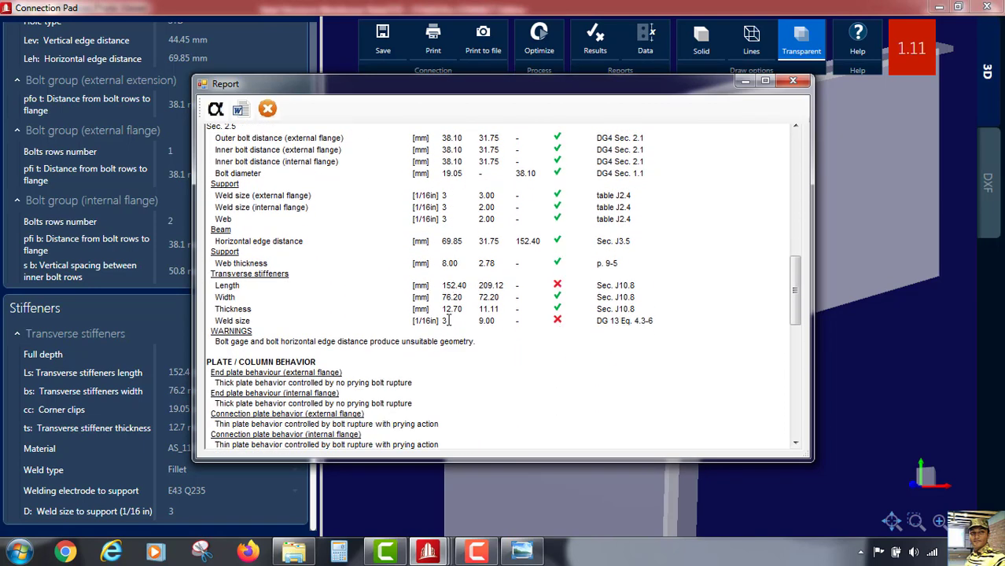
Examine the report's bolt gage geometry warning together with the horizontal center-to-center spacing check.
{"action": "scroll", "coordinate": [471, 299], "scroll_direction": "down", "scroll_amount": 4}
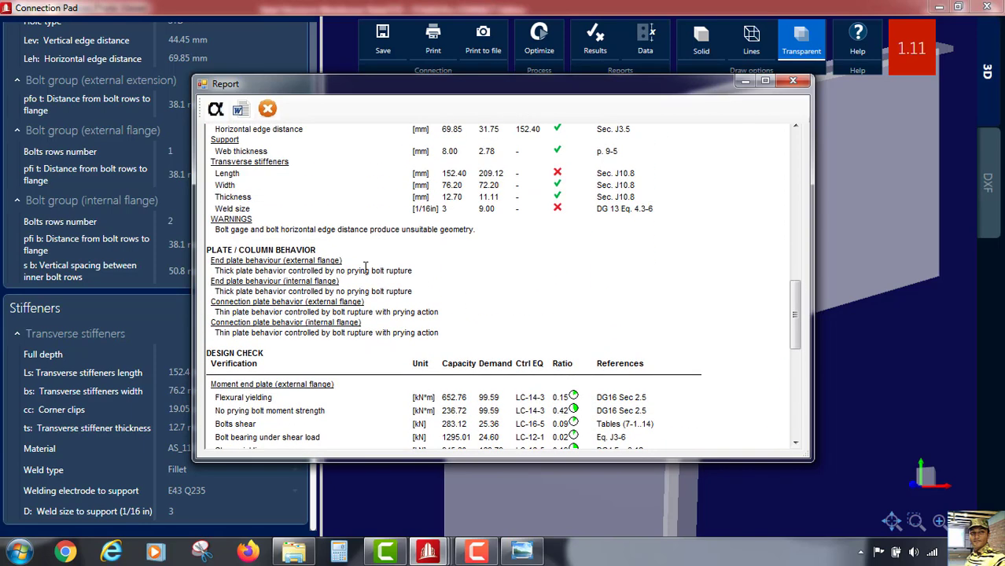
{"action": "left_click_drag", "start_coordinate": [212, 230], "coordinate": [357, 235]}
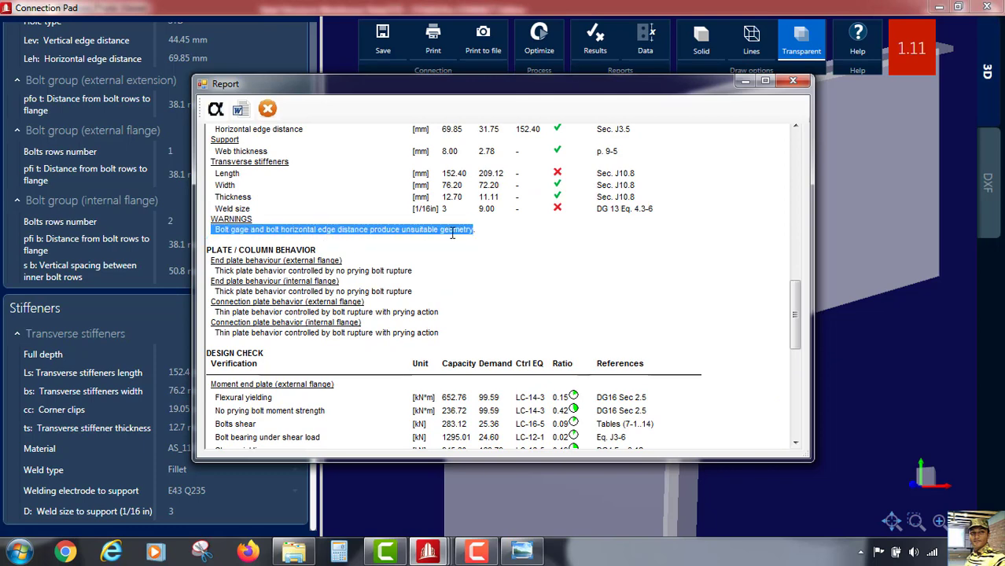
{"action": "left_click_drag", "start_coordinate": [465, 233], "coordinate": [490, 231]}
{"action": "left_click", "coordinate": [489, 250]}
{"action": "scroll", "coordinate": [430, 260], "scroll_direction": "up", "scroll_amount": 3}
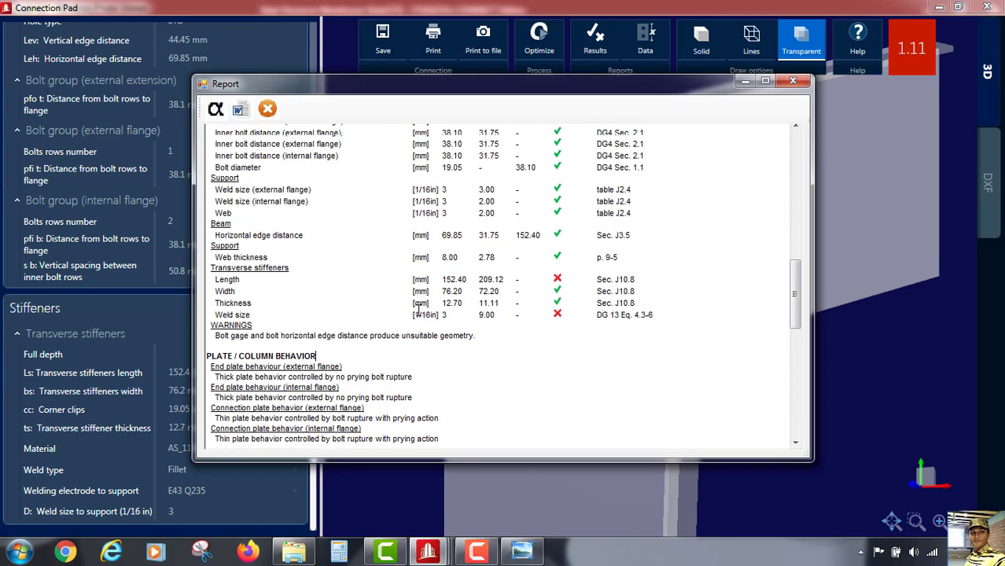
{"action": "scroll", "coordinate": [419, 309], "scroll_direction": "up", "scroll_amount": 1}
{"action": "left_click_drag", "start_coordinate": [216, 174], "coordinate": [589, 176]}
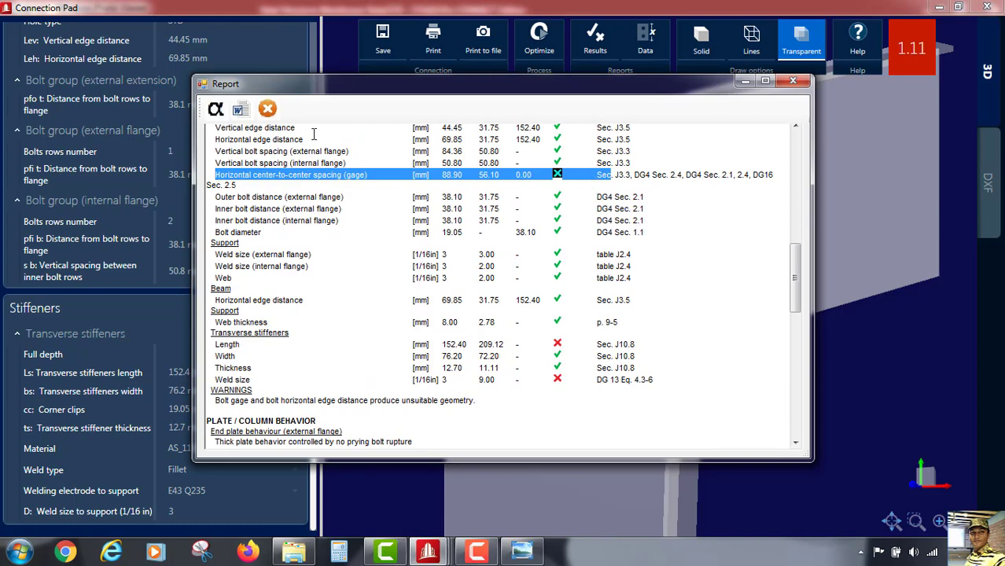
{"action": "scroll", "coordinate": [428, 350], "scroll_direction": "down", "scroll_amount": 1}
{"action": "scroll", "coordinate": [428, 350], "scroll_direction": "down", "scroll_amount": 1}
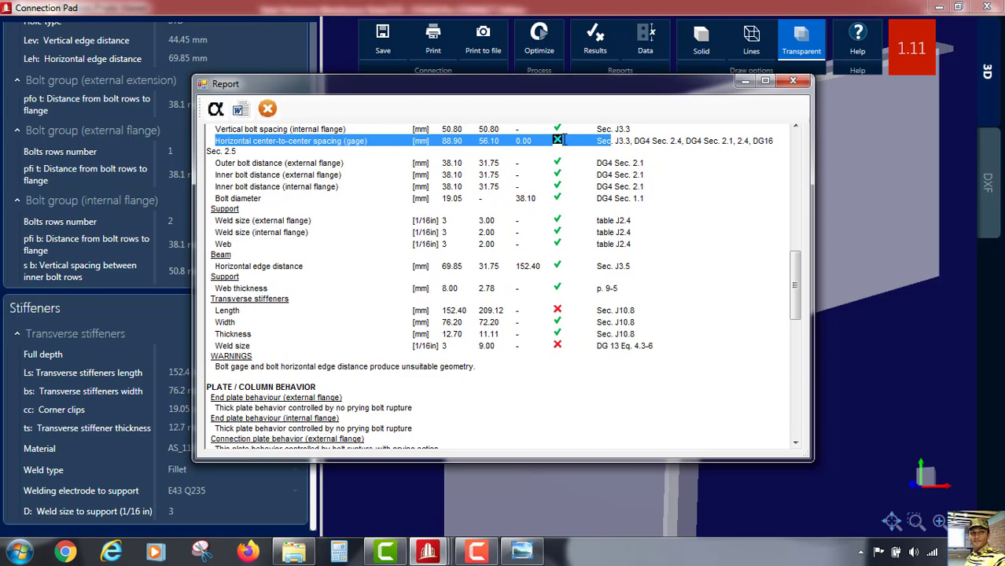
{"action": "left_click", "coordinate": [564, 140]}
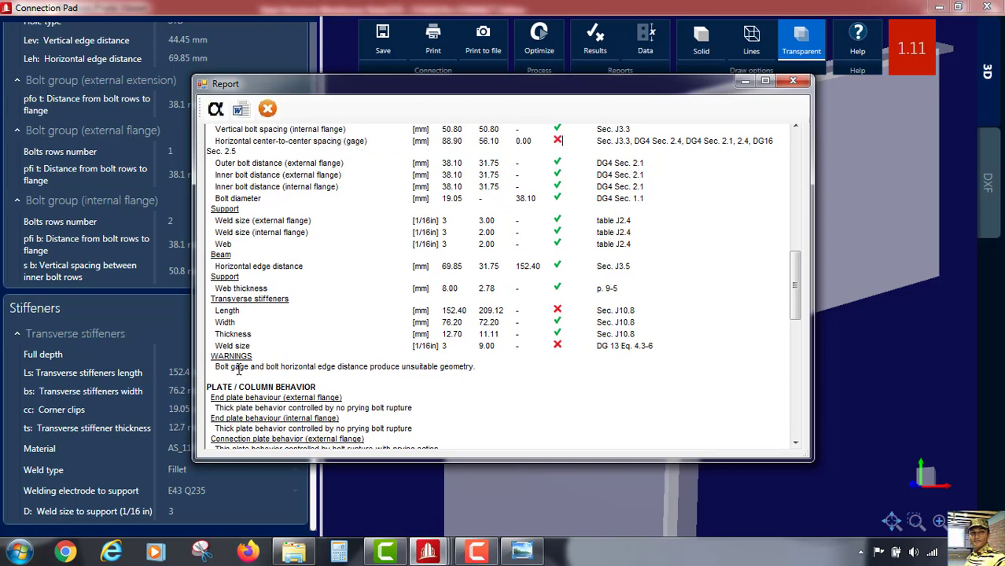
{"action": "scroll", "coordinate": [473, 349], "scroll_direction": "down", "scroll_amount": 1}
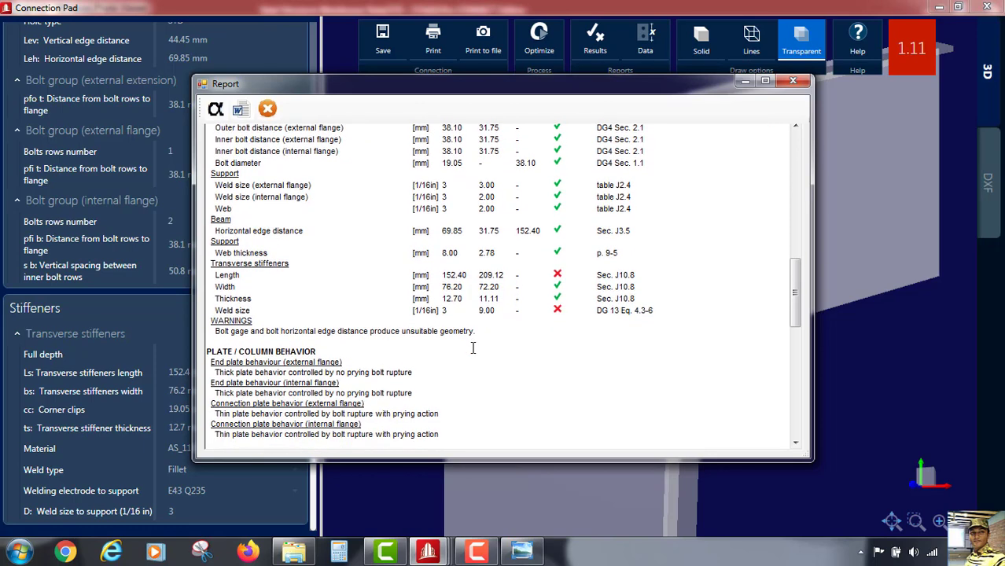
Review the report's design check ratios for bolt rupture with prying and stiffener flange weld capacity, closing the report when finished.
{"action": "scroll", "coordinate": [473, 337], "scroll_direction": "down", "scroll_amount": 6}
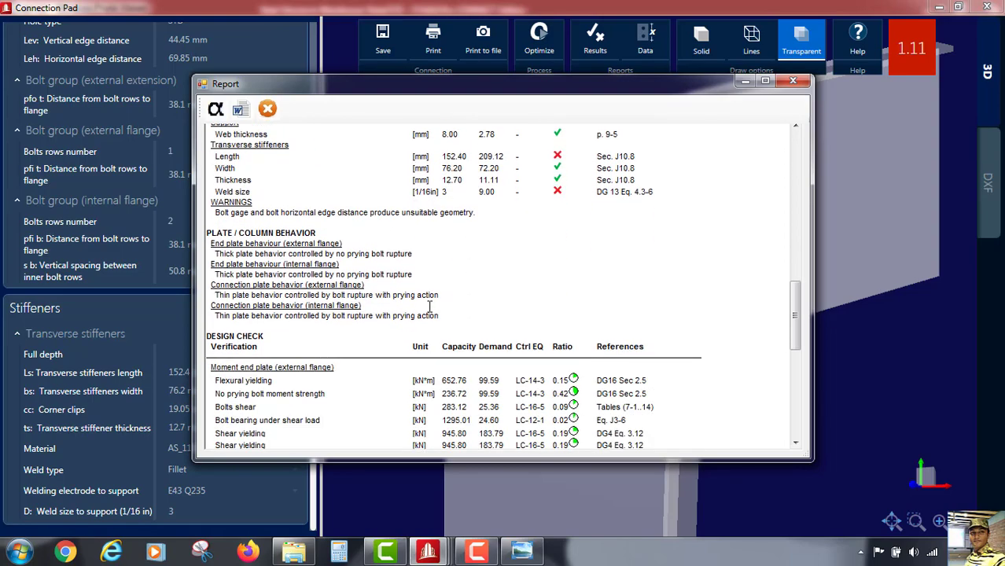
{"action": "scroll", "coordinate": [430, 307], "scroll_direction": "down", "scroll_amount": 7}
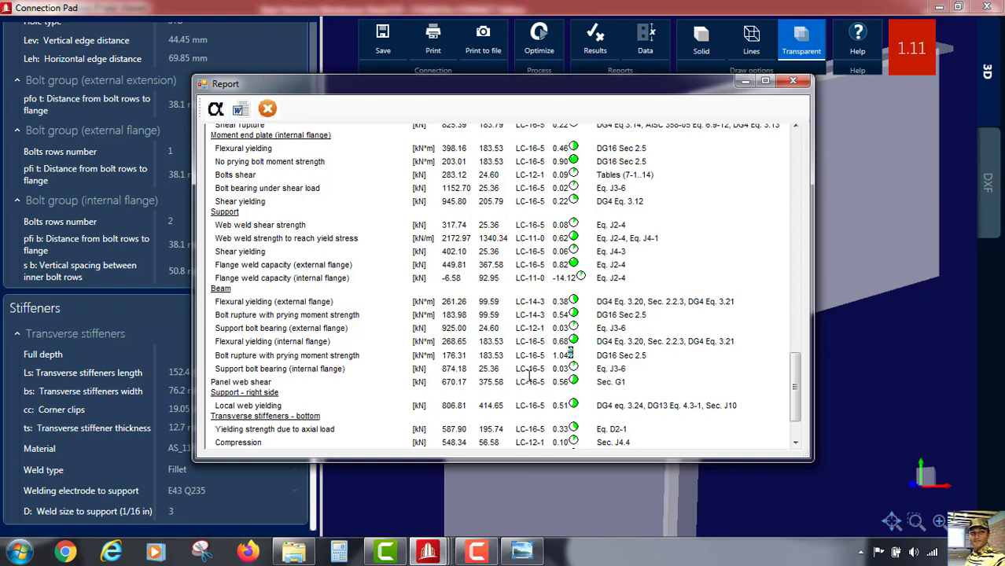
{"action": "scroll", "coordinate": [582, 350], "scroll_direction": "down", "scroll_amount": 1}
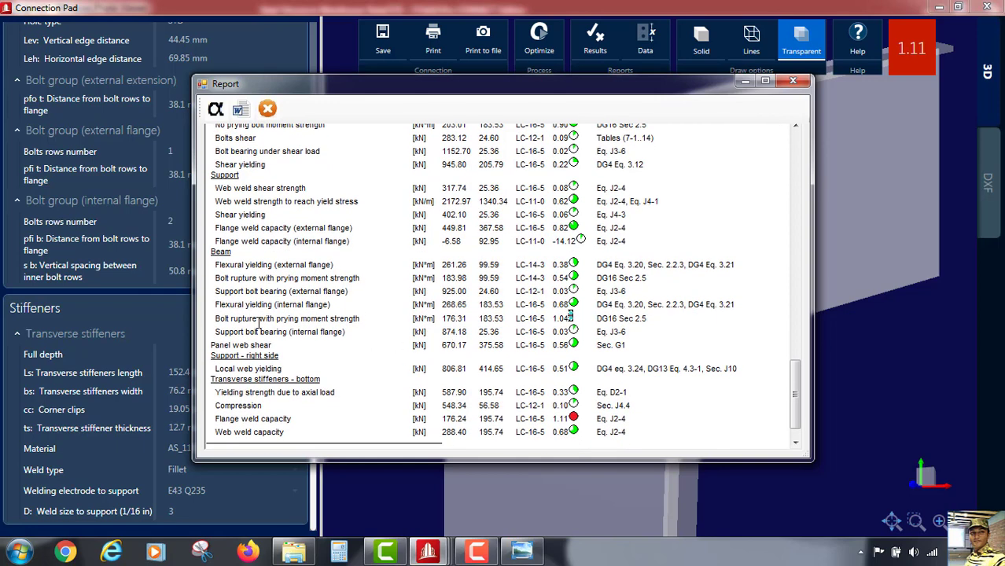
{"action": "left_click_drag", "start_coordinate": [214, 319], "coordinate": [571, 317]}
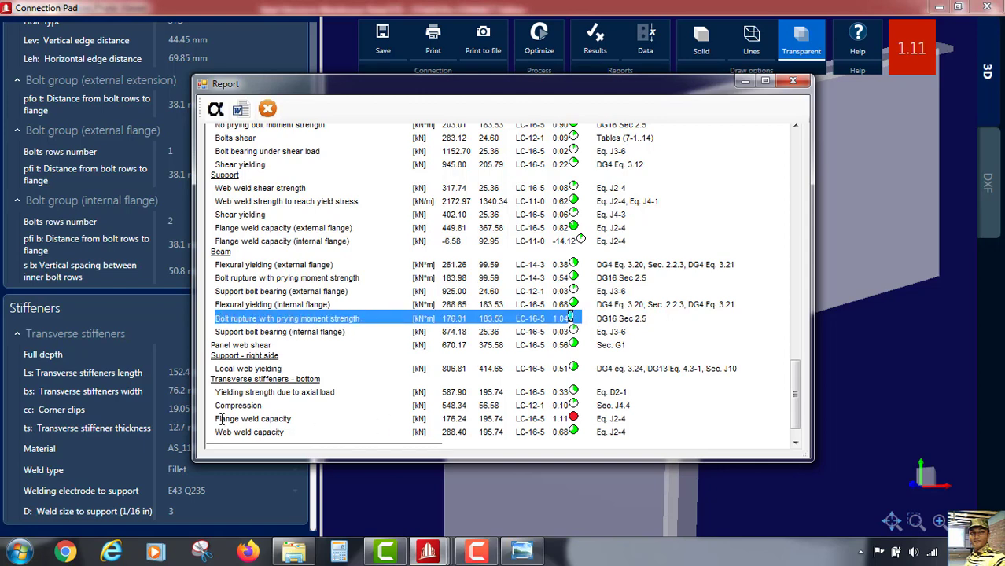
{"action": "left_click_drag", "start_coordinate": [222, 419], "coordinate": [579, 388]}
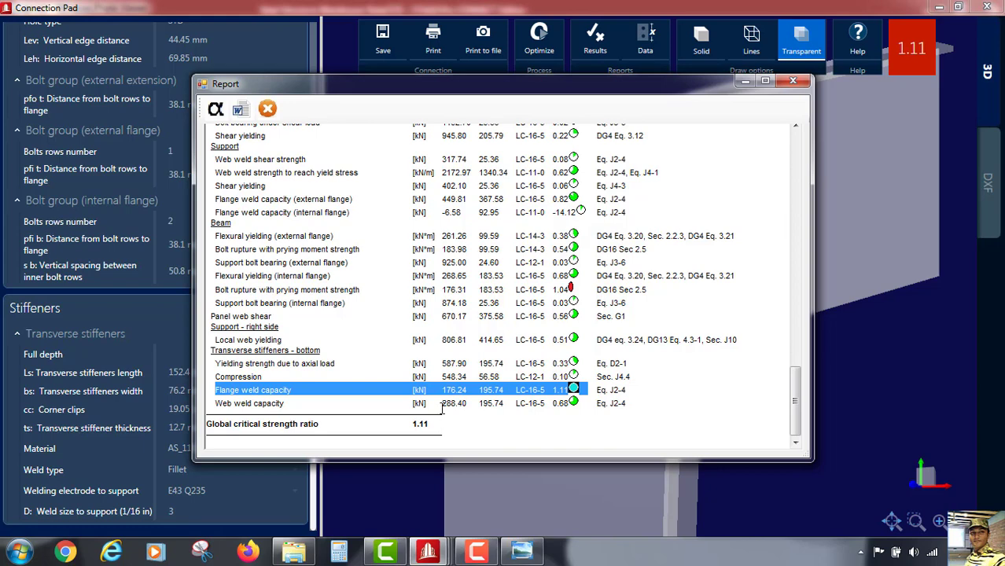
{"action": "left_click", "coordinate": [791, 82]}
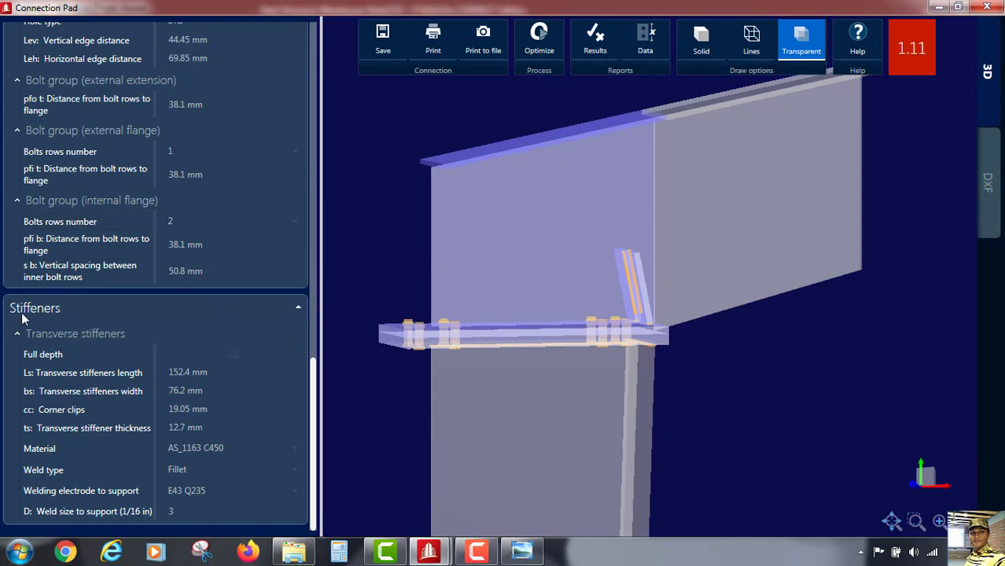
Set the transverse stiffeners' length to 225 mm.
{"action": "left_click", "coordinate": [188, 373]}
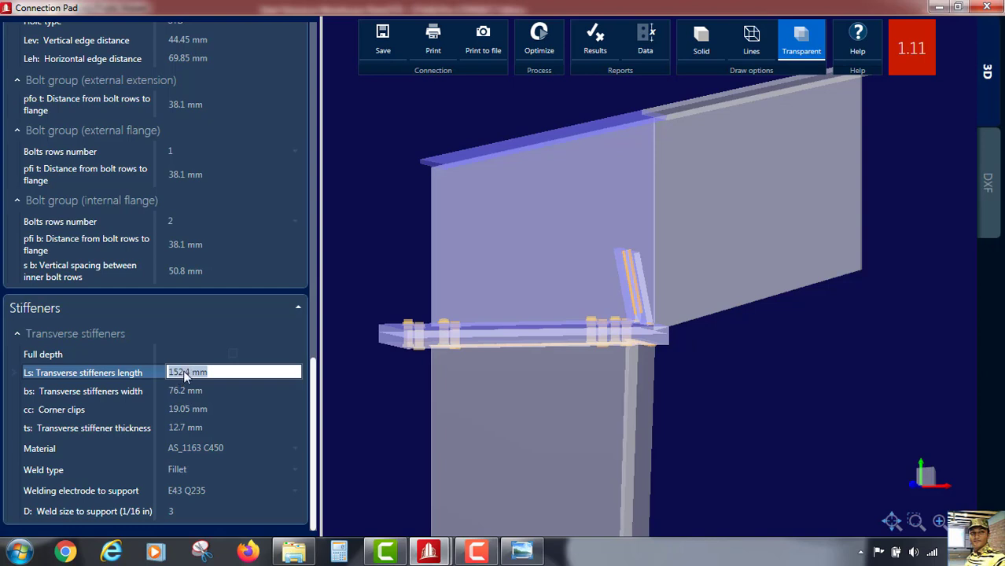
{"action": "left_click", "coordinate": [186, 372]}
{"action": "left_click", "coordinate": [213, 379]}
{"action": "type", "text": "225"}
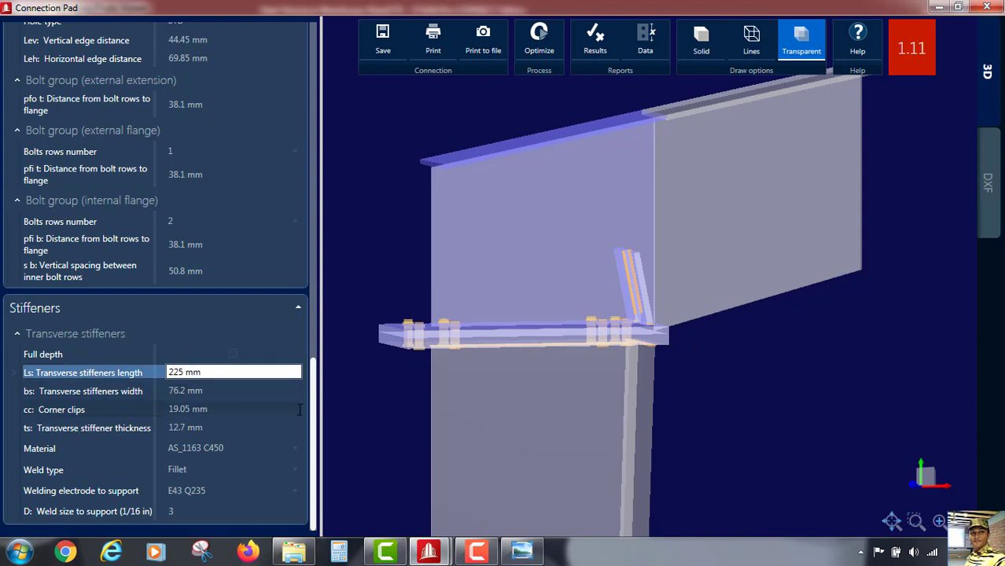
{"action": "key", "text": "Return"}
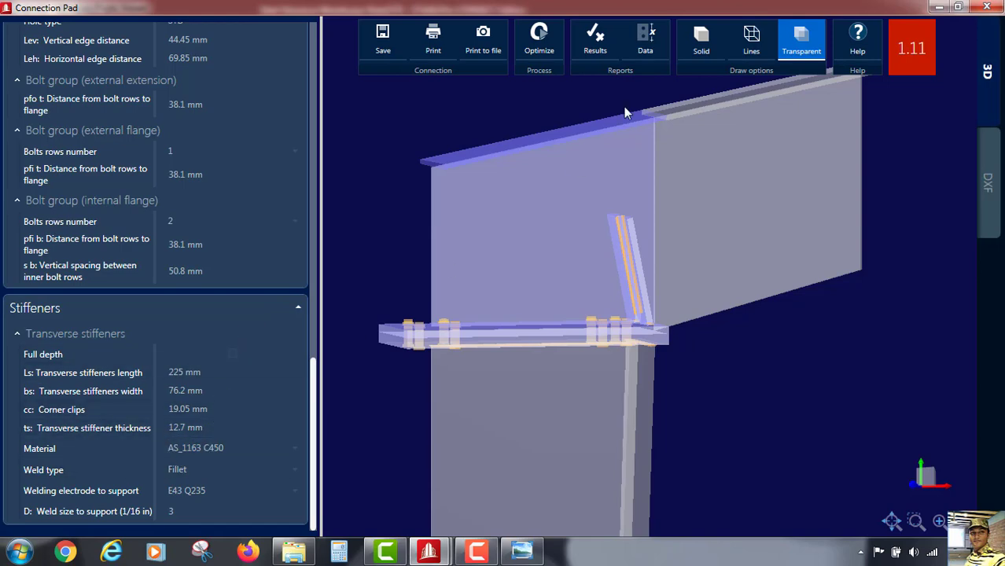
Recheck the transverse stiffener geometry in the results report and close it.
{"action": "left_click", "coordinate": [595, 38]}
{"action": "scroll", "coordinate": [539, 214], "scroll_direction": "down", "scroll_amount": 10}
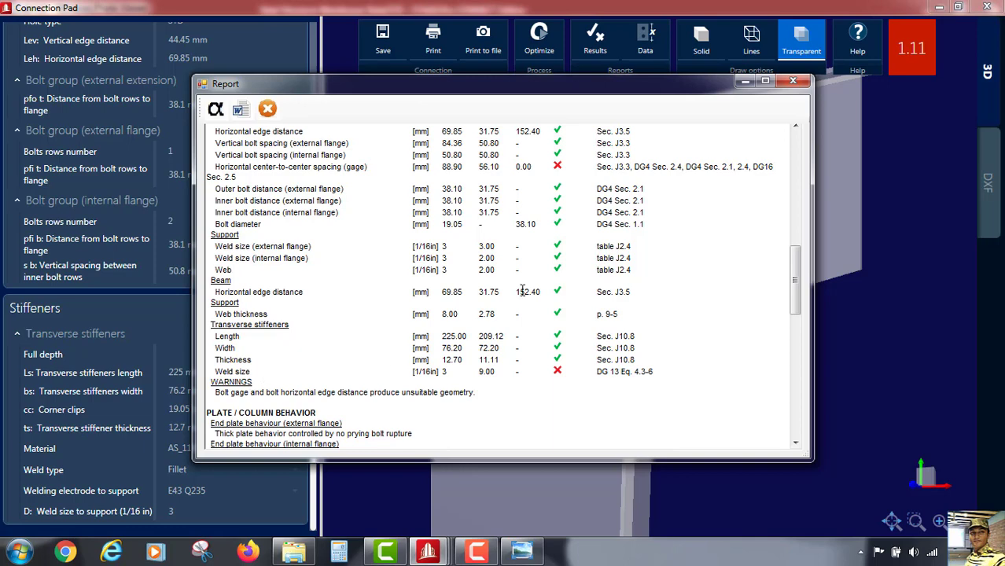
{"action": "left_click", "coordinate": [793, 81]}
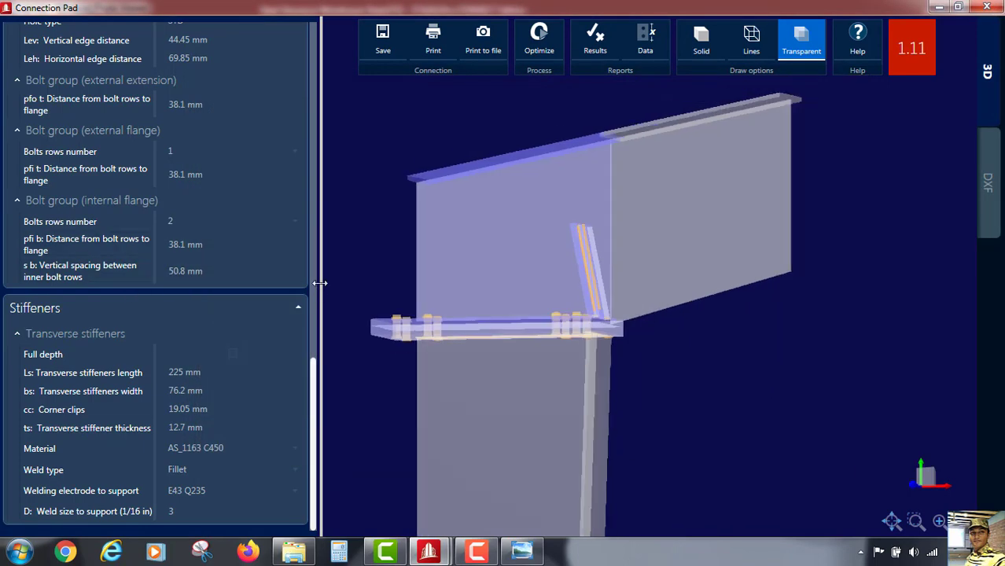
Change the transverse stiffeners' material to United States steel A572 Gr50.
{"action": "left_click", "coordinate": [203, 448]}
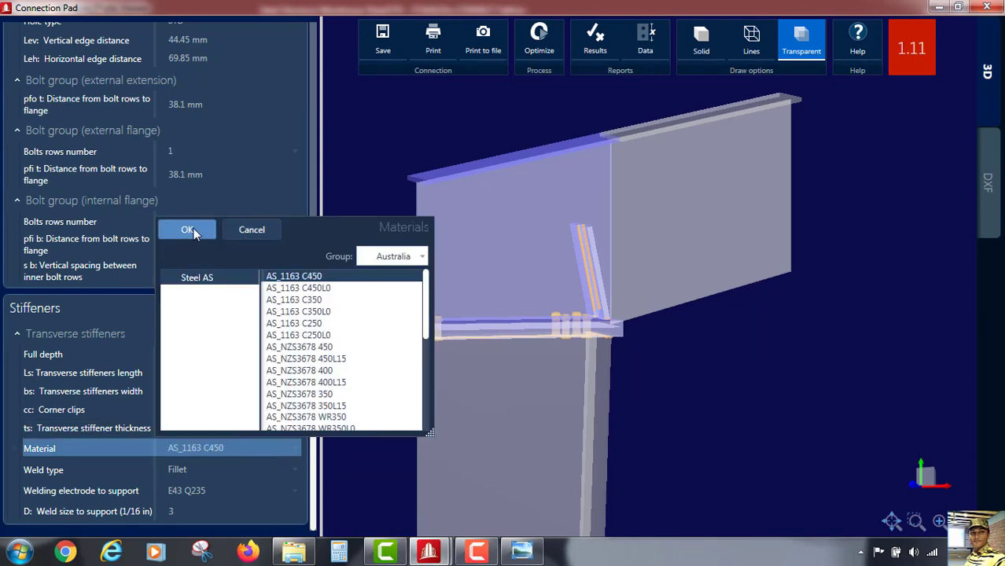
{"action": "left_click", "coordinate": [389, 256]}
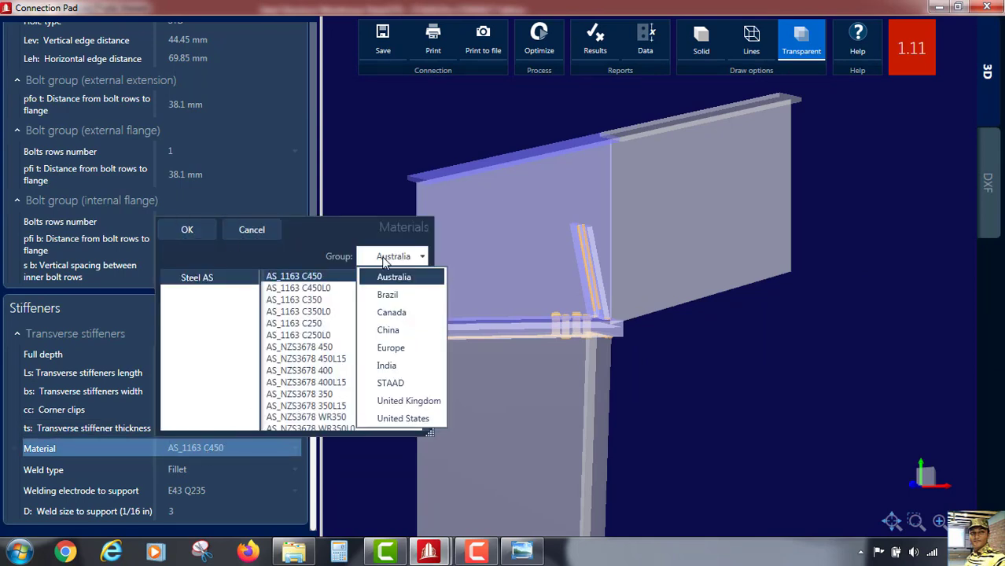
{"action": "left_click", "coordinate": [396, 421]}
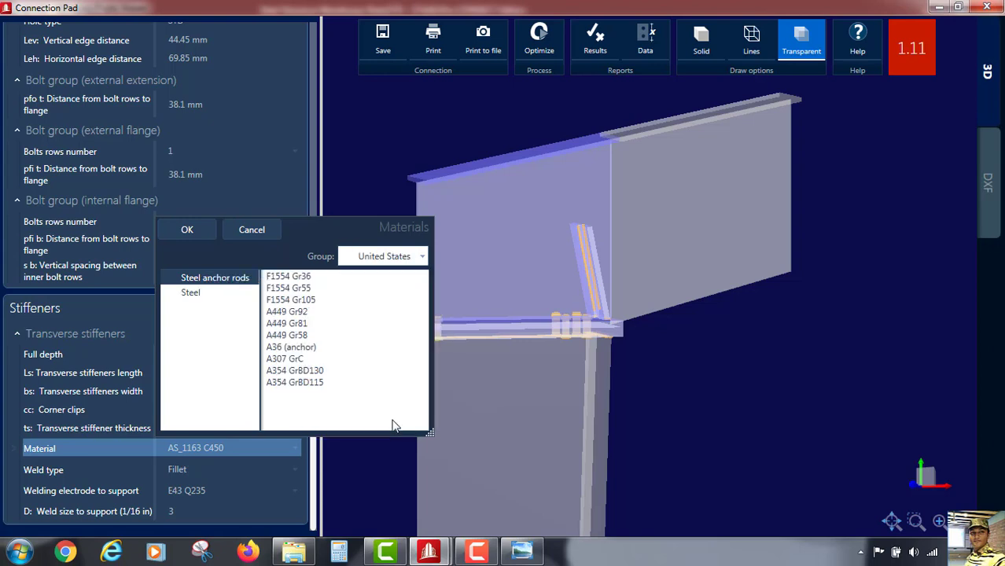
{"action": "left_click", "coordinate": [195, 292]}
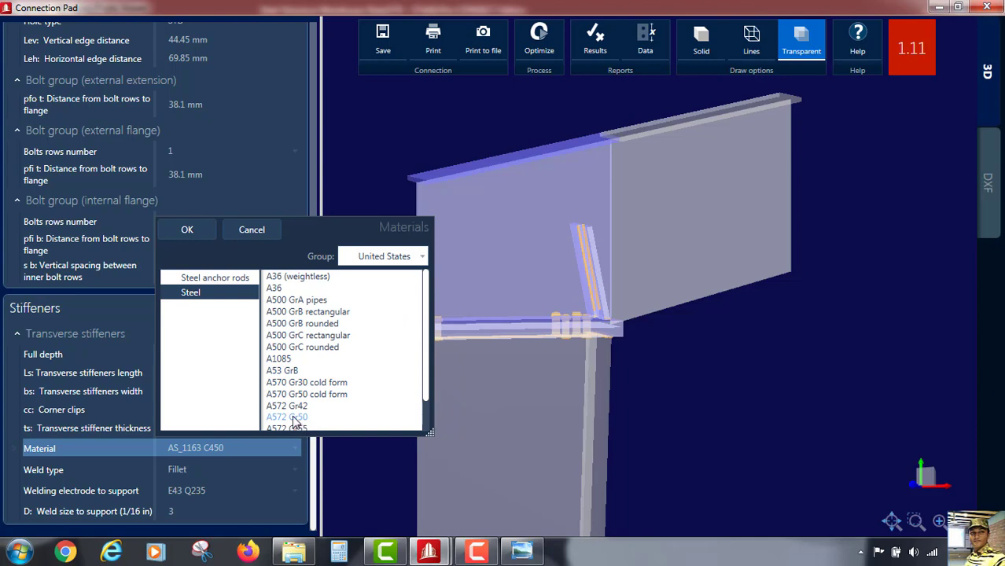
{"action": "left_click", "coordinate": [292, 418]}
{"action": "left_click", "coordinate": [189, 229]}
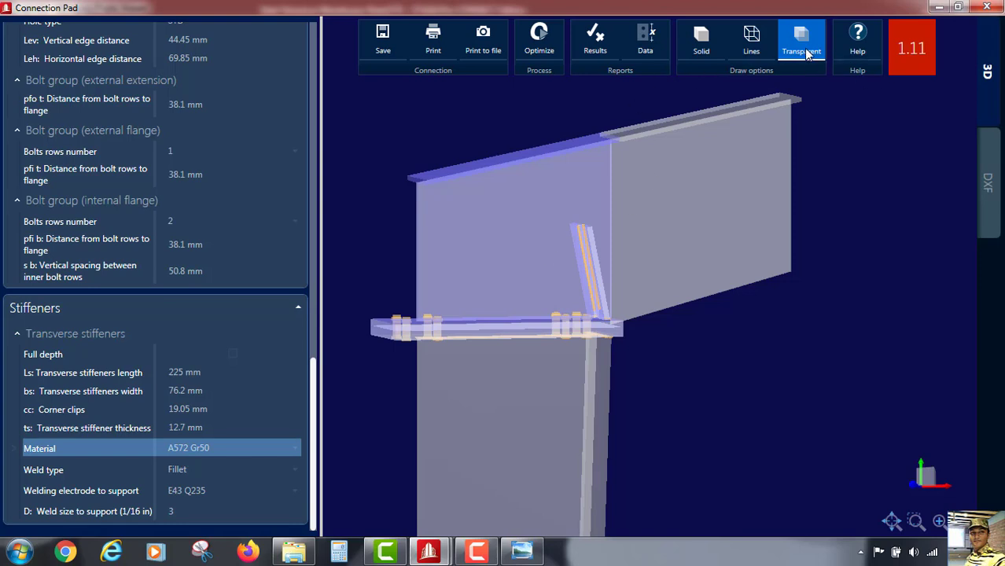
Show the connection in solid display and set the transverse stiffeners' weld type to full penetration.
{"action": "left_click", "coordinate": [699, 49]}
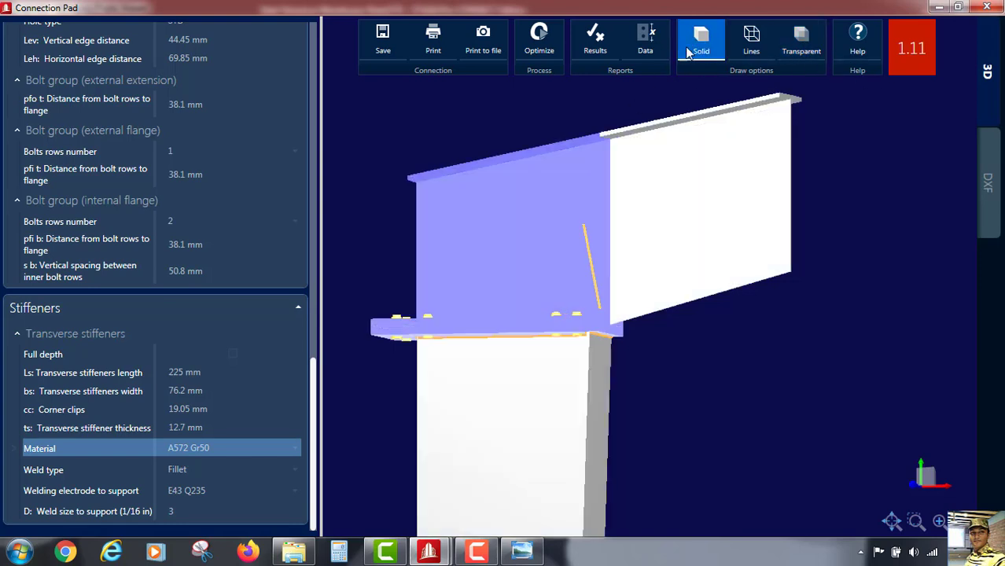
{"action": "left_click_drag", "start_coordinate": [753, 319], "coordinate": [703, 326]}
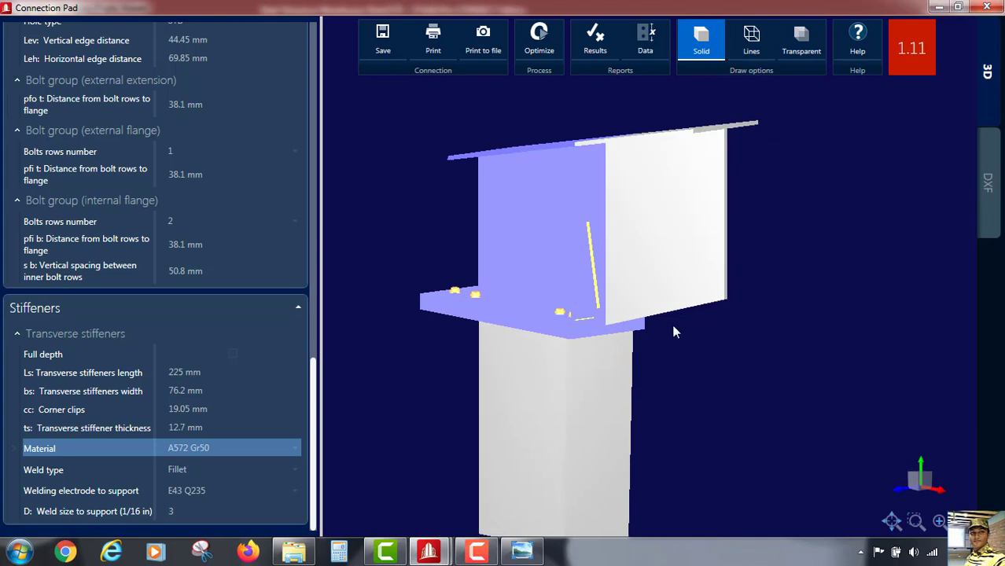
{"action": "left_click", "coordinate": [193, 469]}
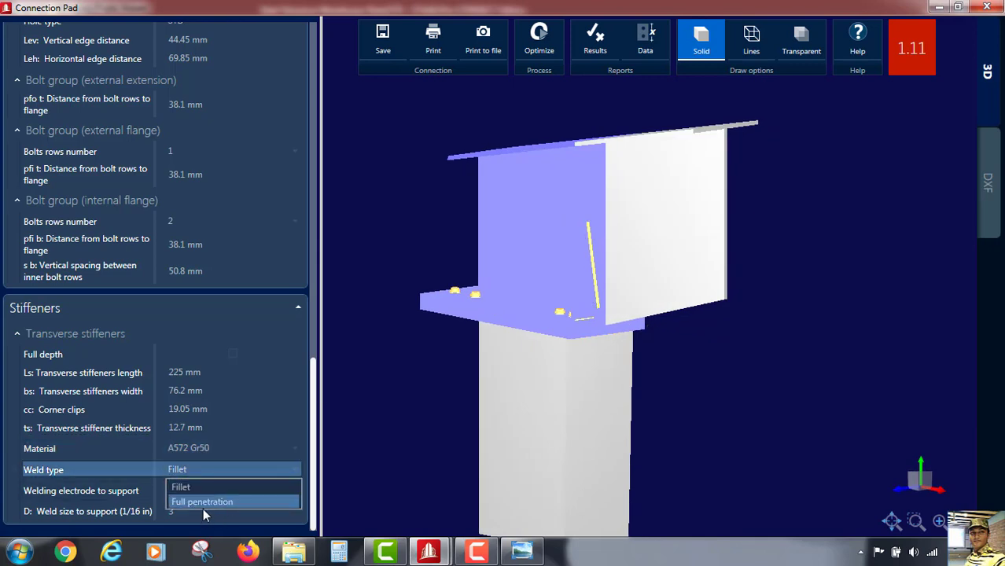
{"action": "left_click", "coordinate": [202, 502]}
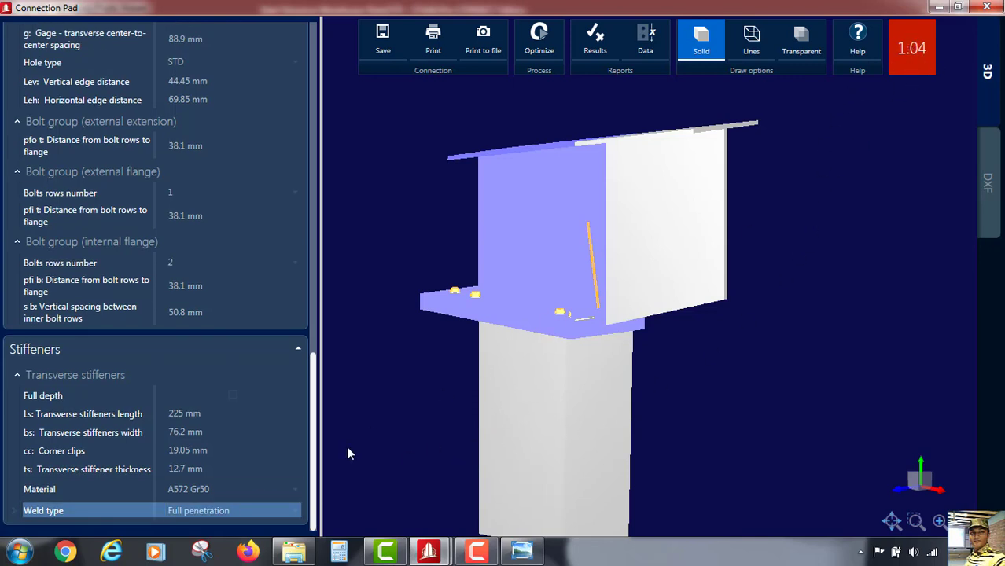
{"action": "middle_click_drag", "start_coordinate": [360, 470], "coordinate": [386, 408]}
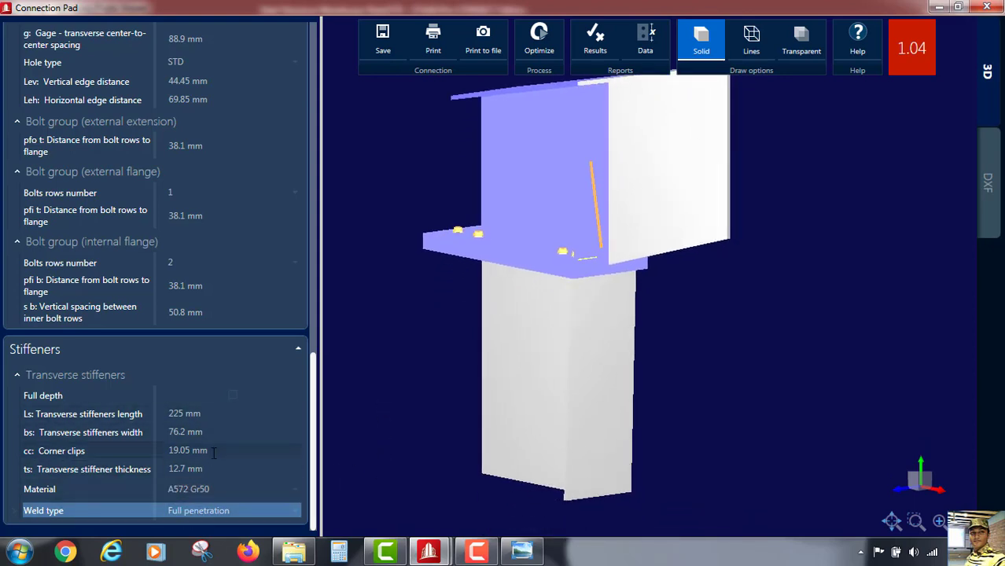
Reopen the results report and examine the stiffener geometry checks, the warnings and the beam's bolt rupture with prying moment strength ratio.
{"action": "left_click", "coordinate": [591, 44]}
{"action": "scroll", "coordinate": [439, 312], "scroll_direction": "down", "scroll_amount": 3}
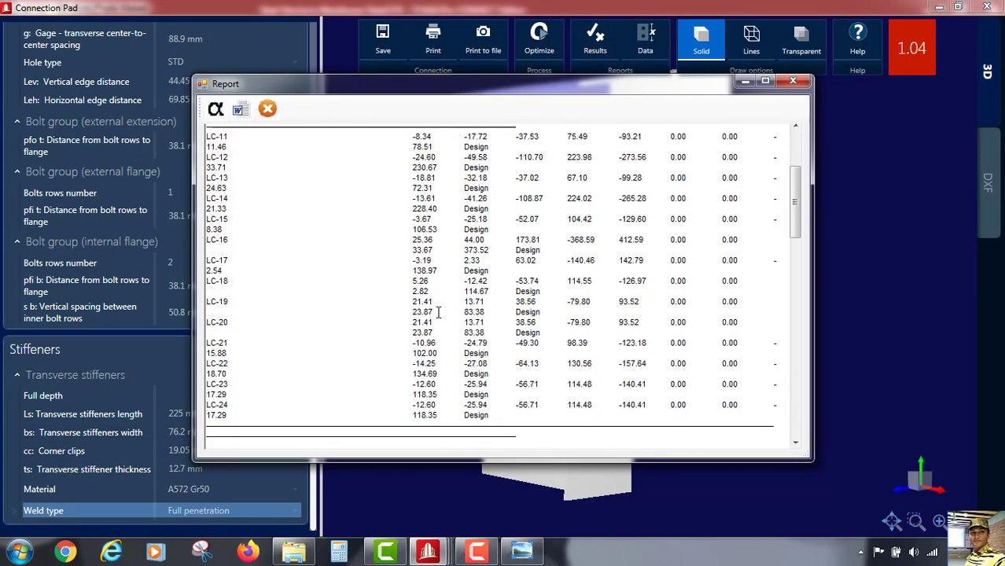
{"action": "scroll", "coordinate": [439, 312], "scroll_direction": "down", "scroll_amount": 12}
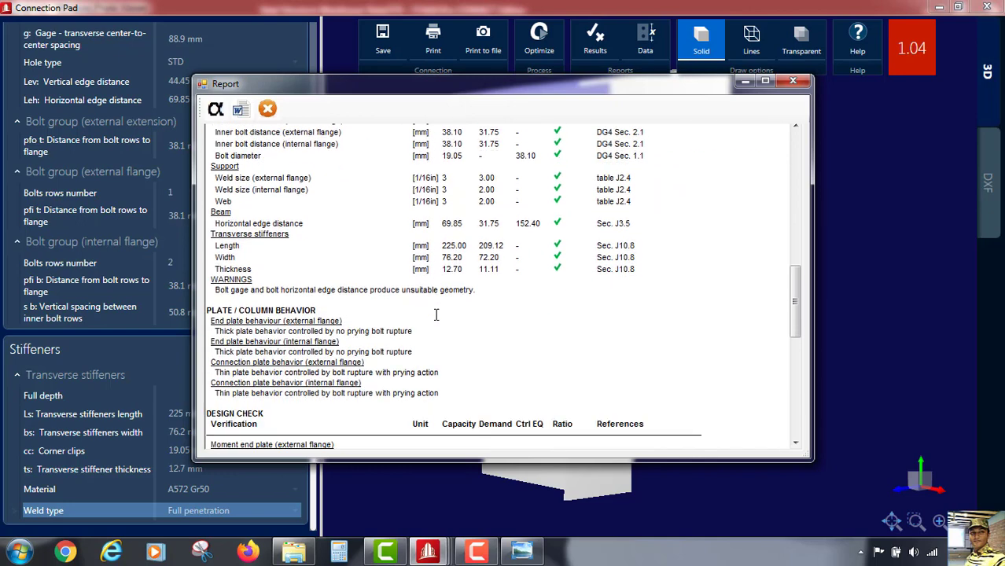
{"action": "scroll", "coordinate": [437, 314], "scroll_direction": "down", "scroll_amount": 3}
{"action": "scroll", "coordinate": [437, 314], "scroll_direction": "up", "scroll_amount": 2}
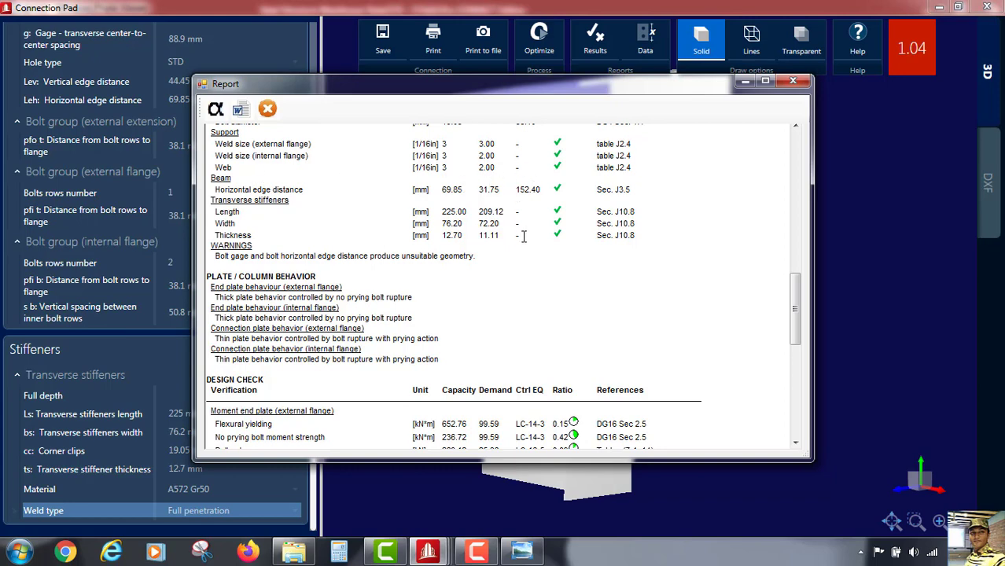
{"action": "scroll", "coordinate": [523, 236], "scroll_direction": "up", "scroll_amount": 1}
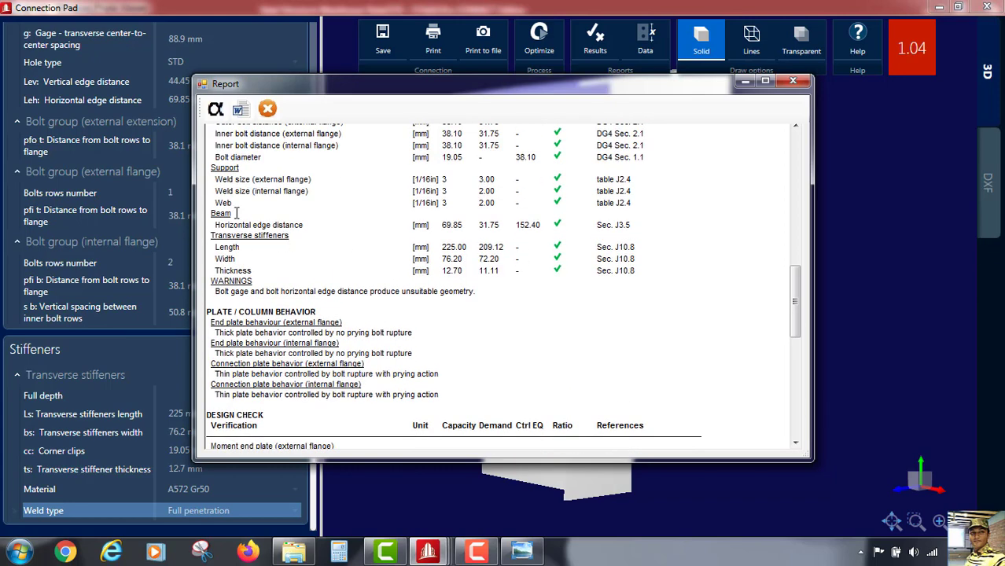
{"action": "scroll", "coordinate": [574, 239], "scroll_direction": "down", "scroll_amount": 3}
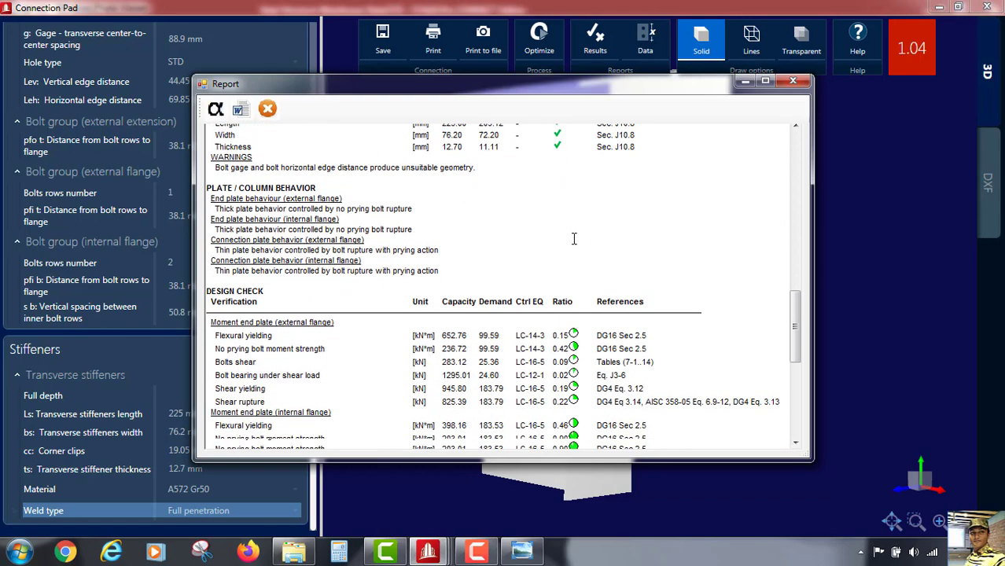
{"action": "scroll", "coordinate": [574, 239], "scroll_direction": "down", "scroll_amount": 8}
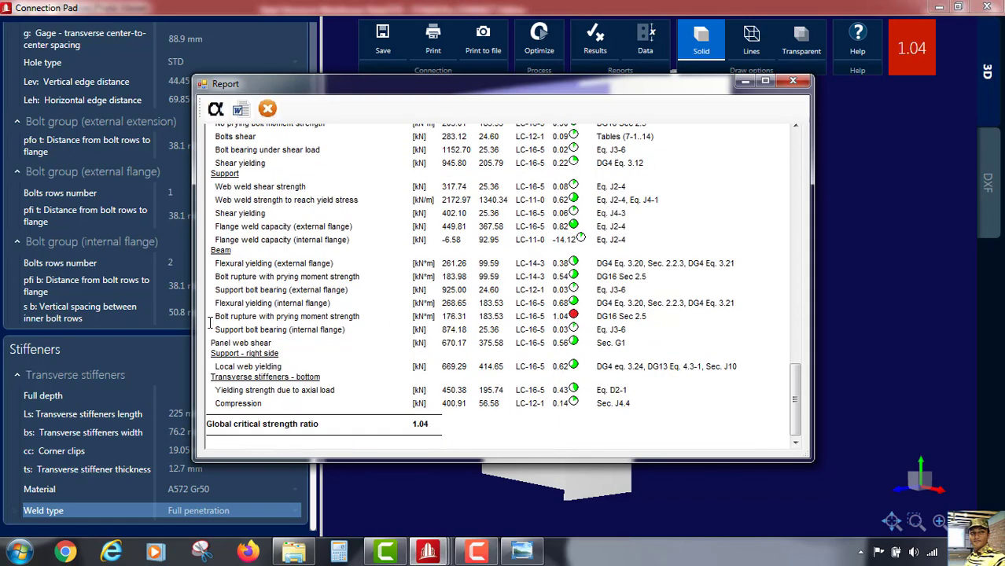
{"action": "left_click_drag", "start_coordinate": [210, 316], "coordinate": [613, 316]}
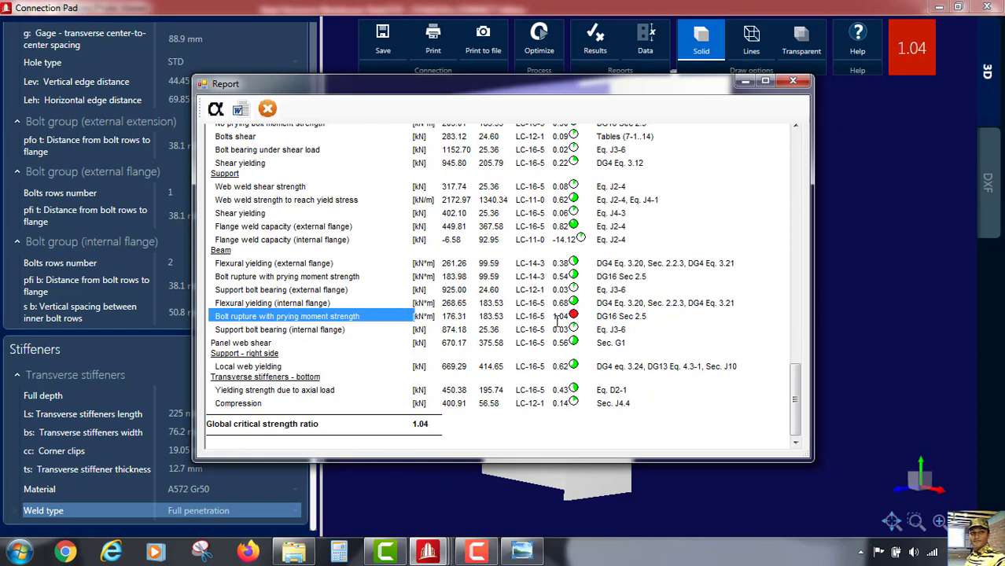
Close the results report and set the transverse stiffener thickness to 14 mm.
{"action": "left_click", "coordinate": [792, 80]}
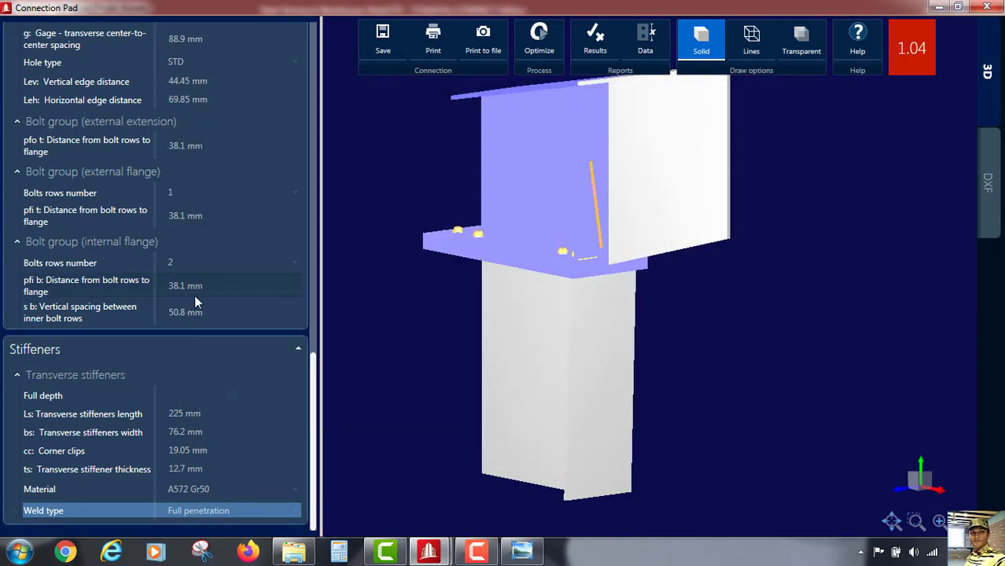
{"action": "scroll", "coordinate": [193, 297], "scroll_direction": "up", "scroll_amount": 10}
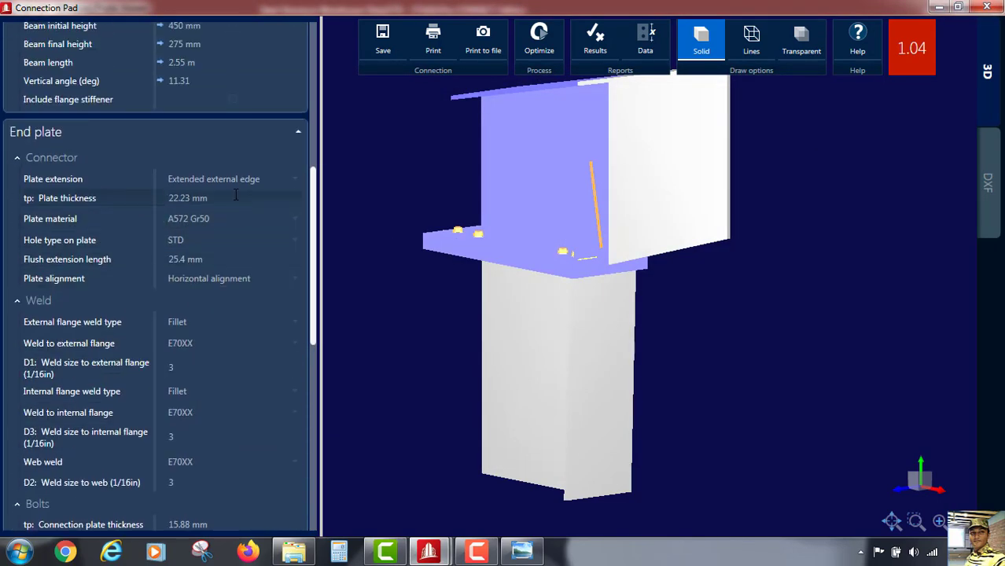
{"action": "left_click", "coordinate": [234, 197]}
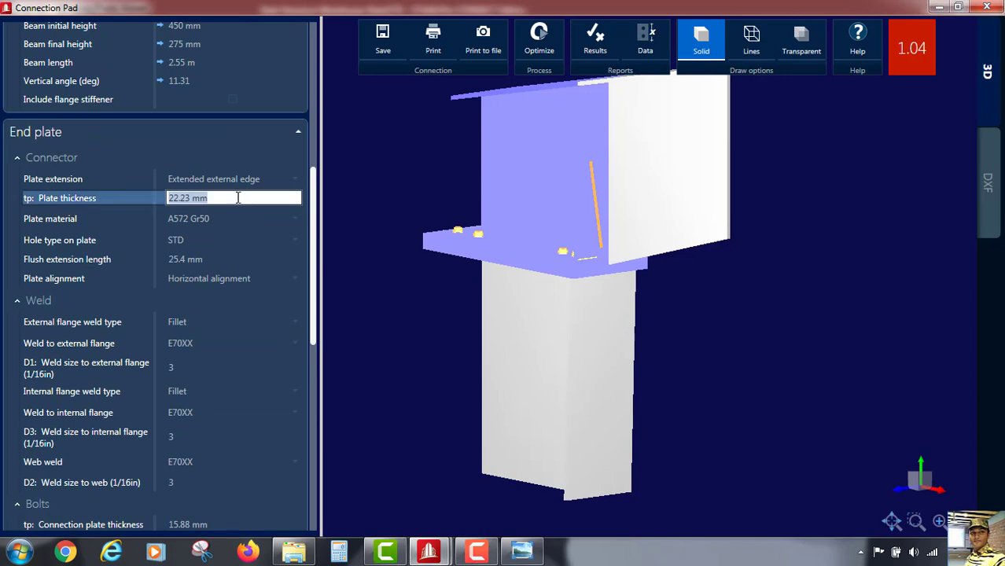
{"action": "scroll", "coordinate": [238, 209], "scroll_direction": "down", "scroll_amount": 6}
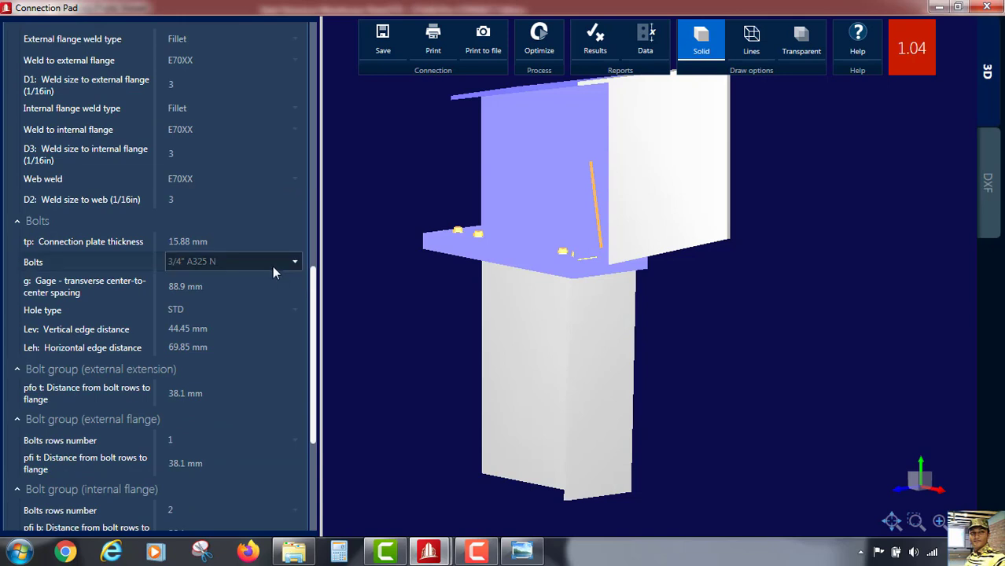
{"action": "scroll", "coordinate": [271, 267], "scroll_direction": "down", "scroll_amount": 3}
{"action": "scroll", "coordinate": [271, 265], "scroll_direction": "down", "scroll_amount": 3}
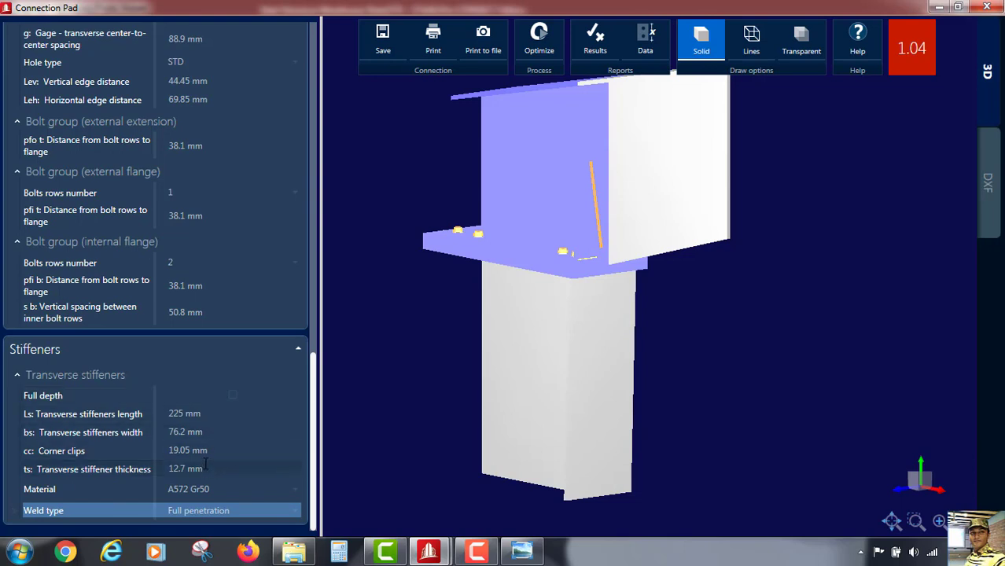
{"action": "left_click", "coordinate": [206, 468]}
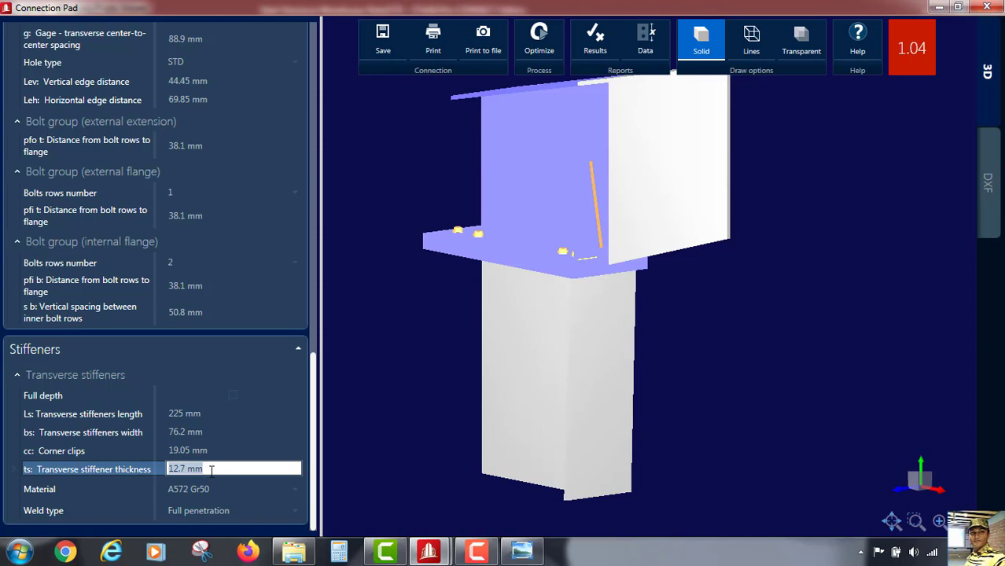
{"action": "type", "text": "14"}
{"action": "left_click", "coordinate": [394, 409]}
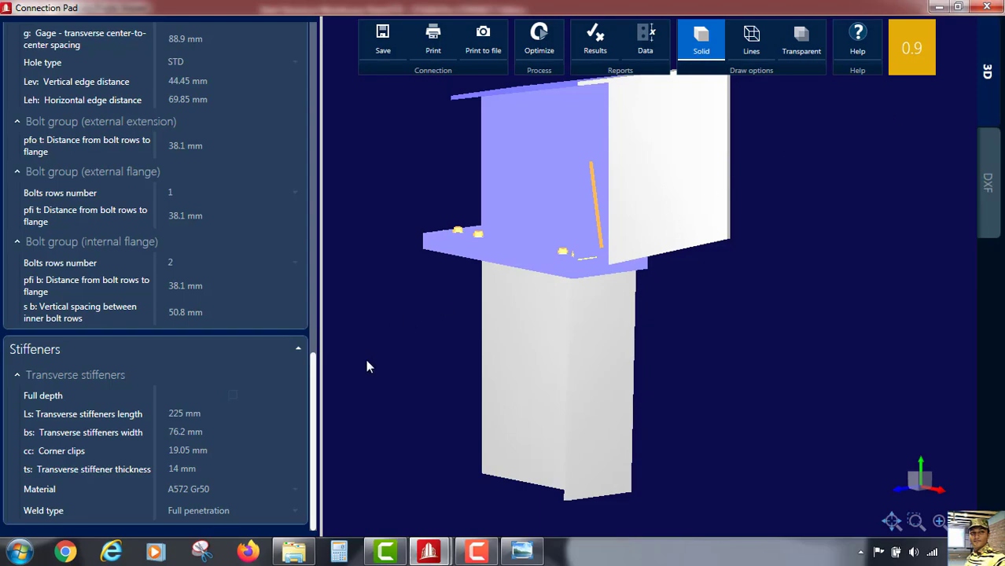
Reopen the results report, examine the geometric considerations and design check ratios, and close it.
{"action": "left_click", "coordinate": [595, 39]}
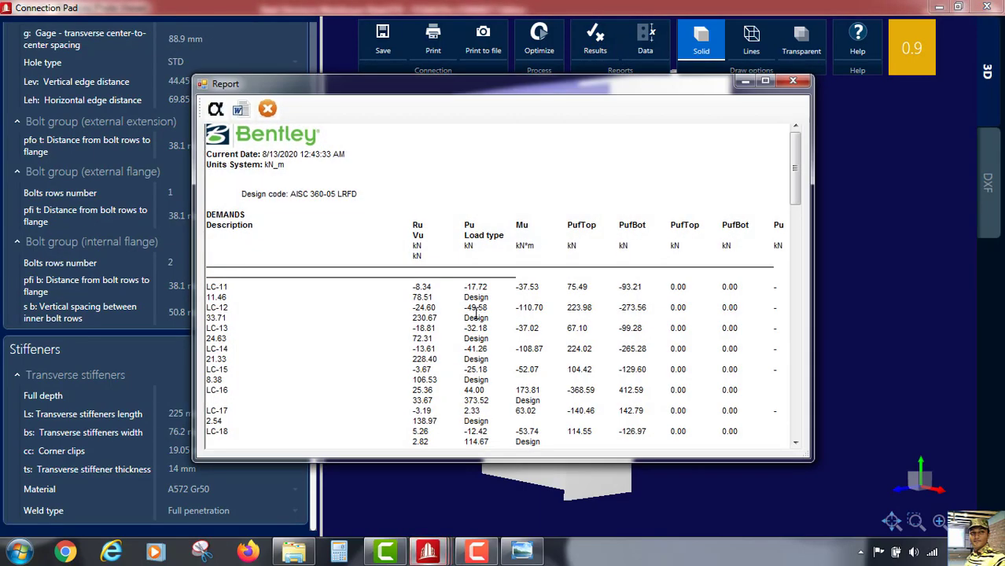
{"action": "scroll", "coordinate": [475, 313], "scroll_direction": "down", "scroll_amount": 10}
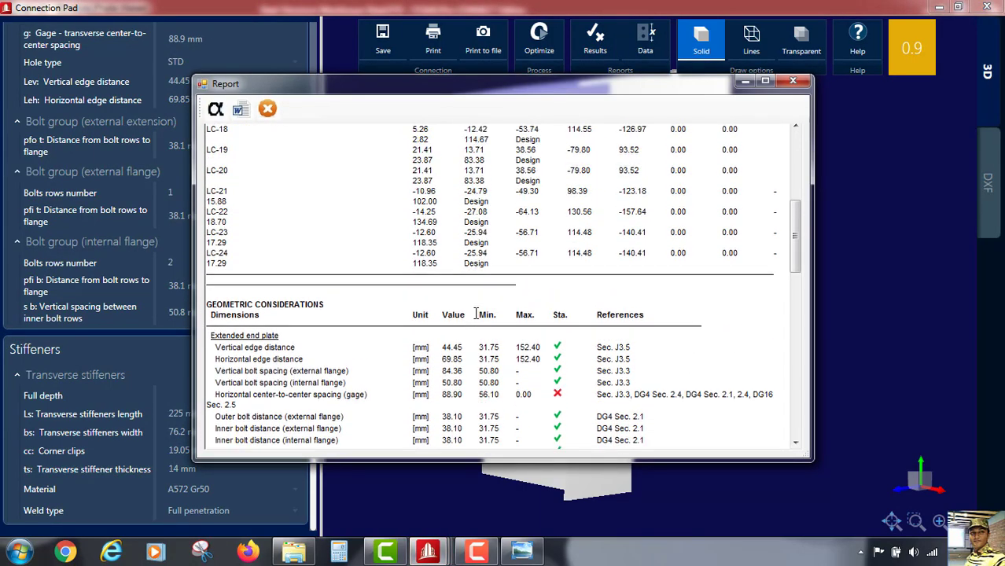
{"action": "scroll", "coordinate": [476, 313], "scroll_direction": "up", "scroll_amount": 4}
{"action": "scroll", "coordinate": [475, 312], "scroll_direction": "down", "scroll_amount": 12}
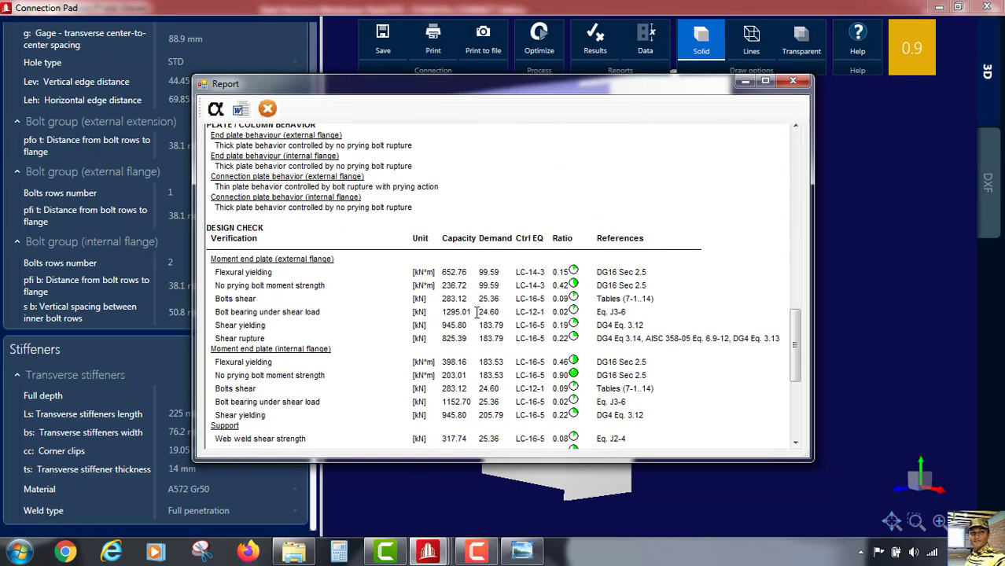
{"action": "scroll", "coordinate": [594, 293], "scroll_direction": "down", "scroll_amount": 6}
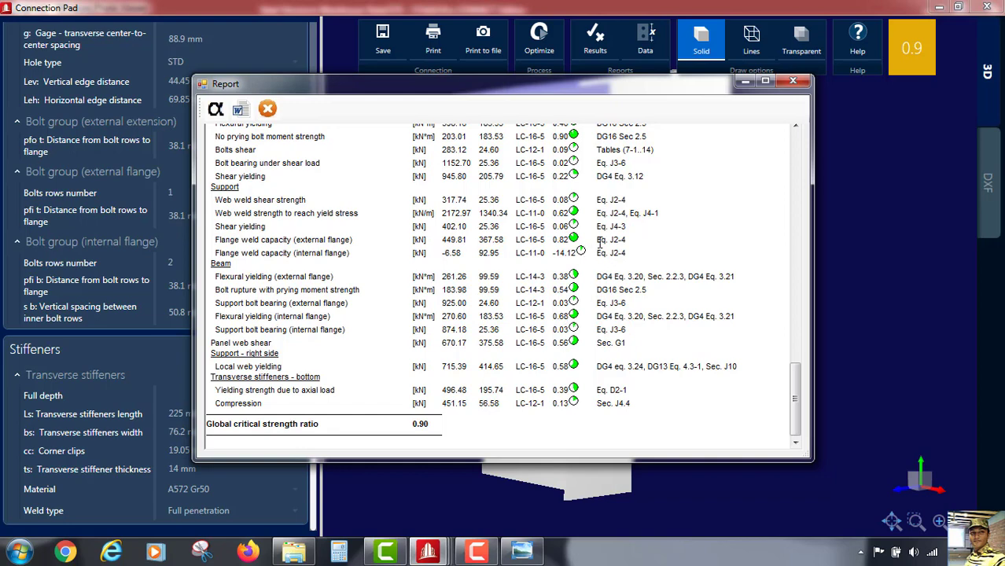
{"action": "left_click", "coordinate": [793, 83]}
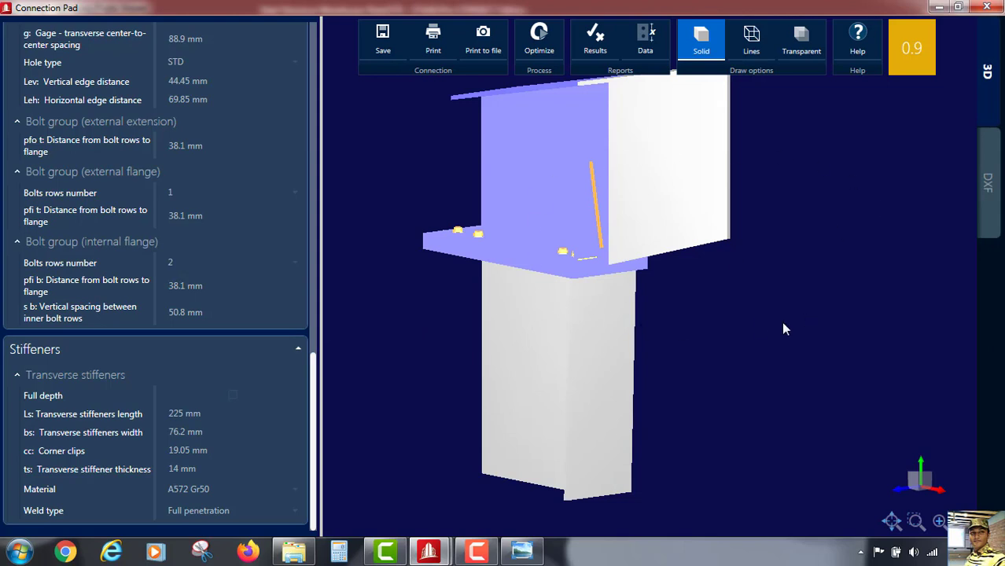
Switch the connection to its DXF drawing and examine the end plate label and bolts in the top view.
{"action": "middle_click_drag", "start_coordinate": [783, 329], "coordinate": [865, 307]}
{"action": "left_click", "coordinate": [988, 183]}
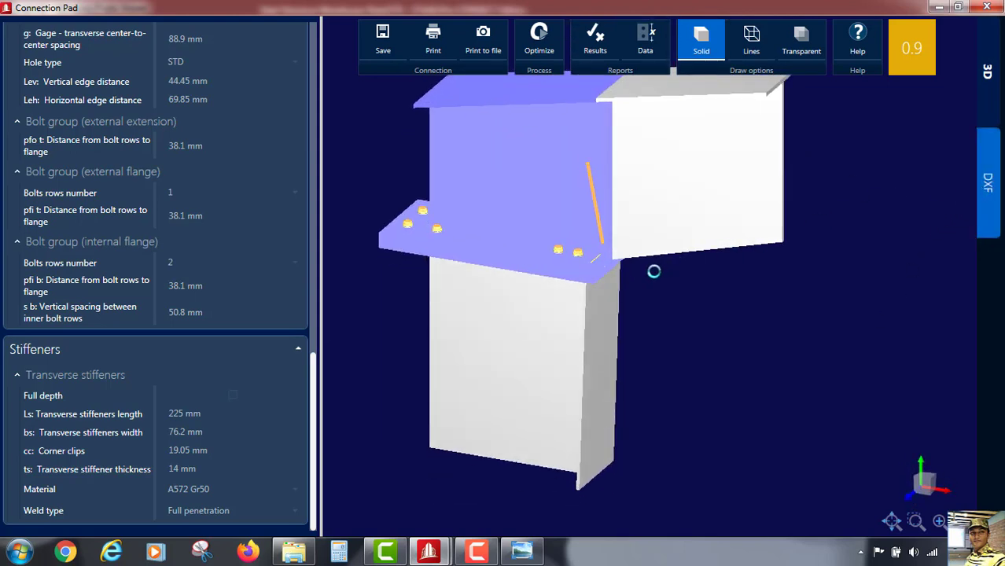
{"action": "scroll", "coordinate": [643, 268], "scroll_direction": "down", "scroll_amount": 1}
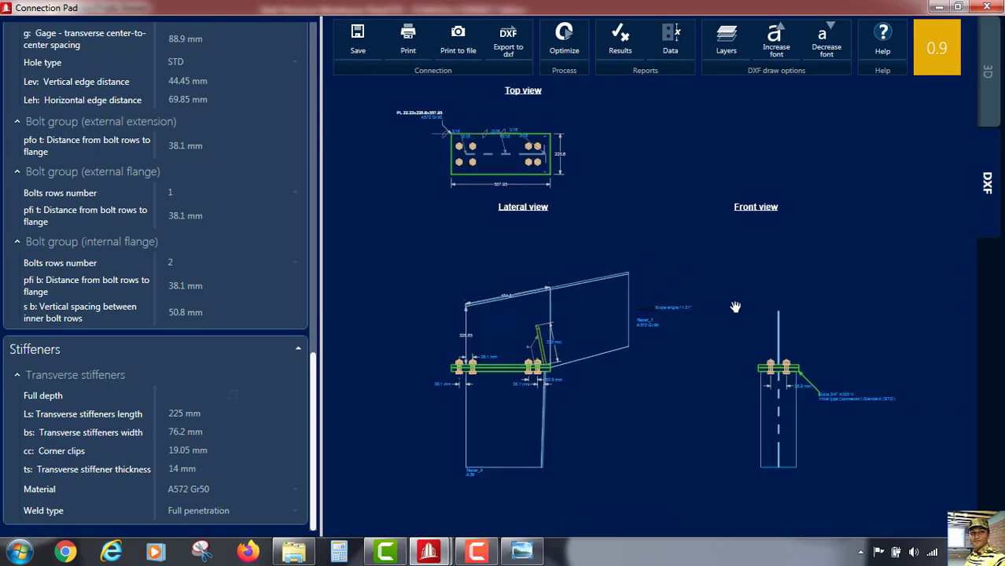
{"action": "scroll", "coordinate": [641, 256], "scroll_direction": "down", "scroll_amount": 1}
{"action": "scroll", "coordinate": [494, 138], "scroll_direction": "up", "scroll_amount": 3}
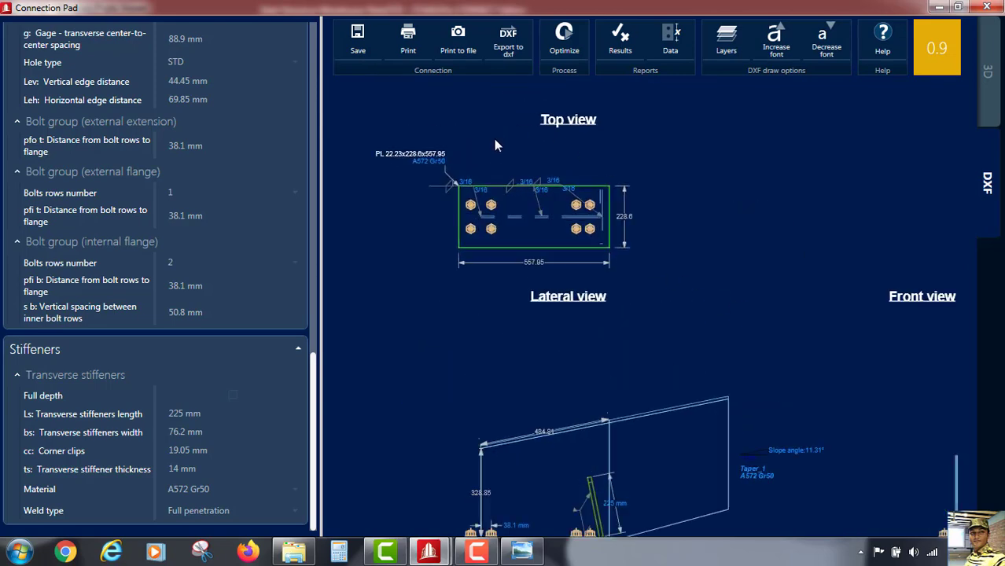
{"action": "scroll", "coordinate": [432, 164], "scroll_direction": "up", "scroll_amount": 1}
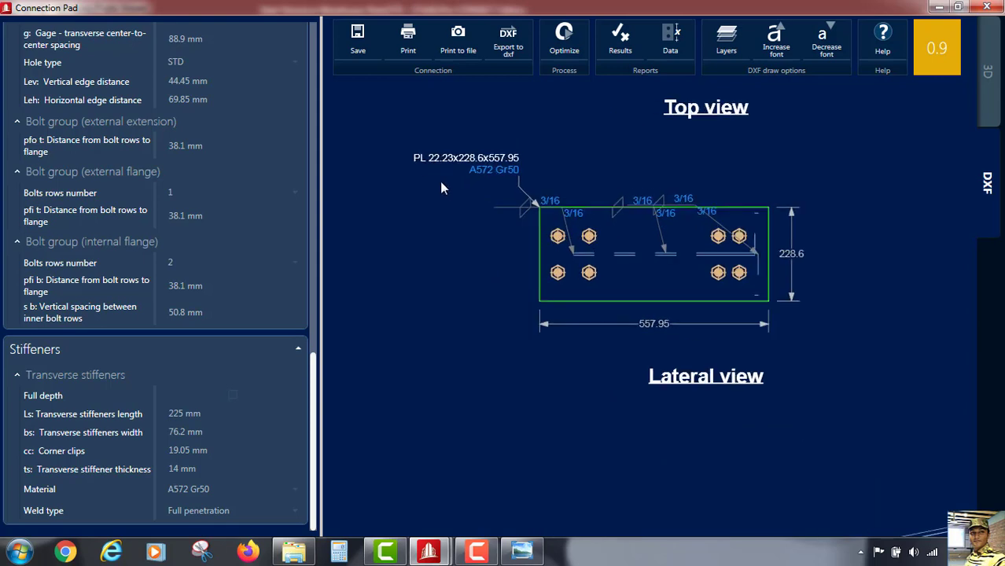
{"action": "scroll", "coordinate": [633, 272], "scroll_direction": "down", "scroll_amount": 4}
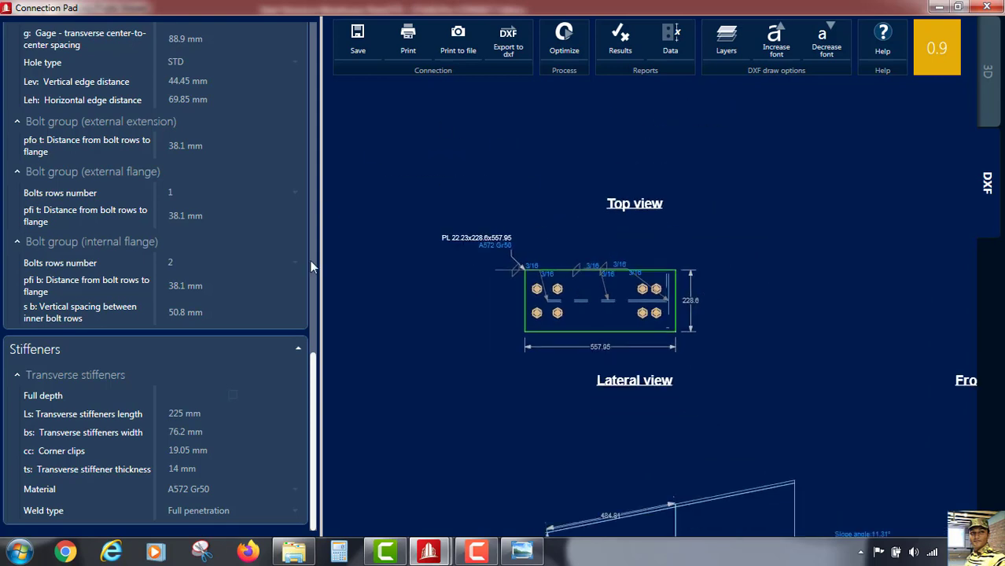
Try an end plate thickness of 16 mm in the connector settings.
{"action": "scroll", "coordinate": [232, 214], "scroll_direction": "up", "scroll_amount": 15}
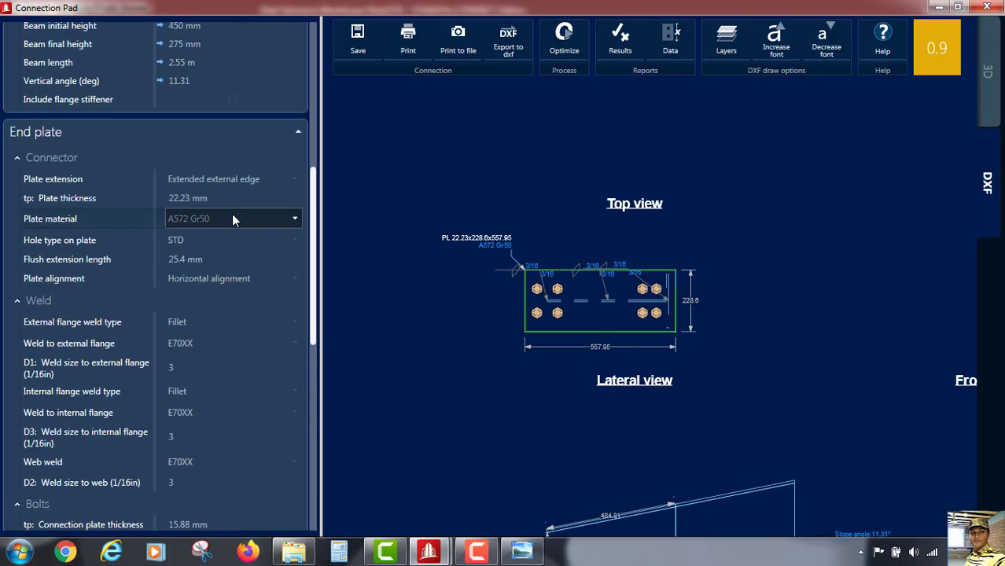
{"action": "scroll", "coordinate": [232, 213], "scroll_direction": "up", "scroll_amount": 6}
{"action": "scroll", "coordinate": [232, 214], "scroll_direction": "down", "scroll_amount": 2}
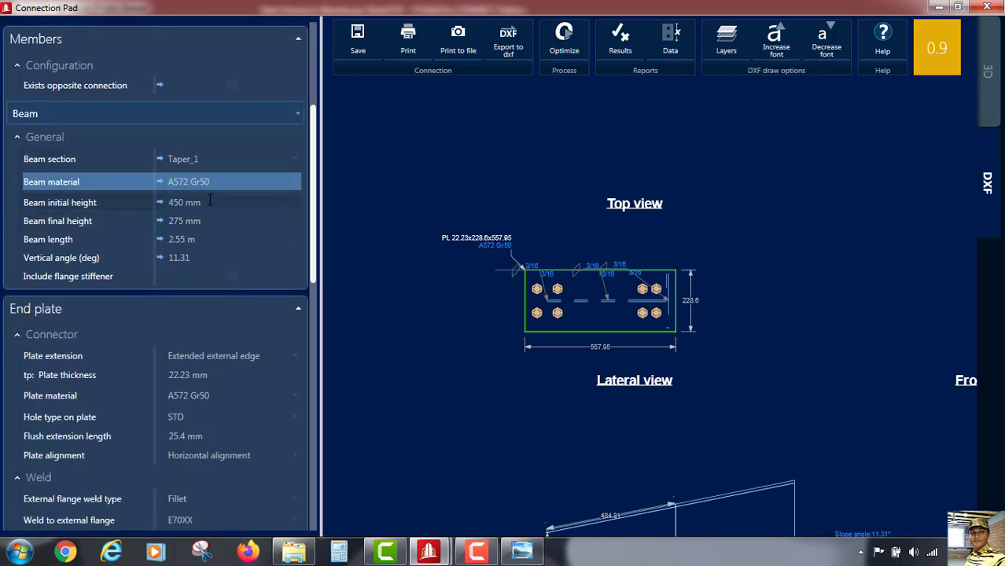
{"action": "scroll", "coordinate": [226, 218], "scroll_direction": "down", "scroll_amount": 4}
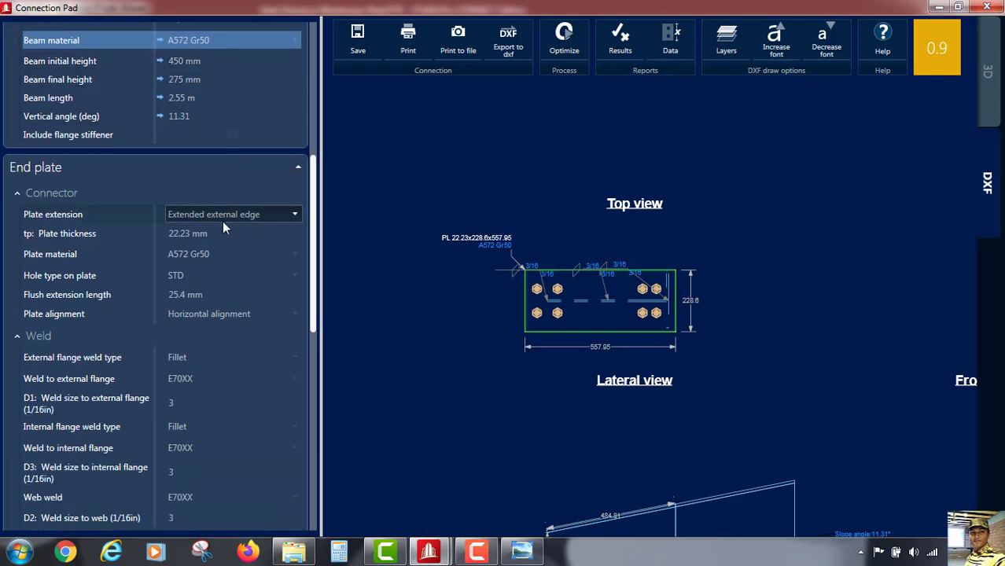
{"action": "left_click", "coordinate": [206, 233]}
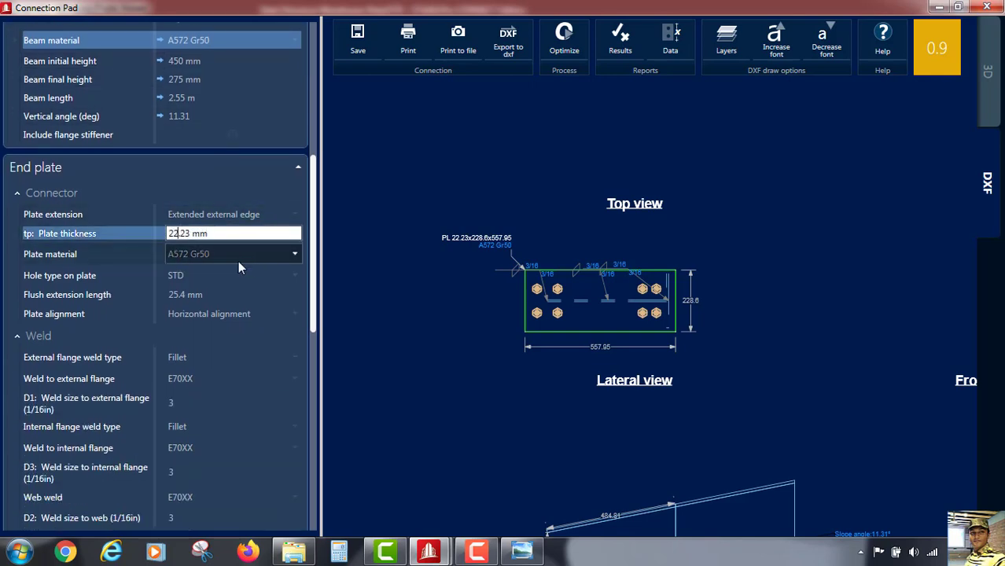
{"action": "triple_click", "coordinate": [223, 245]}
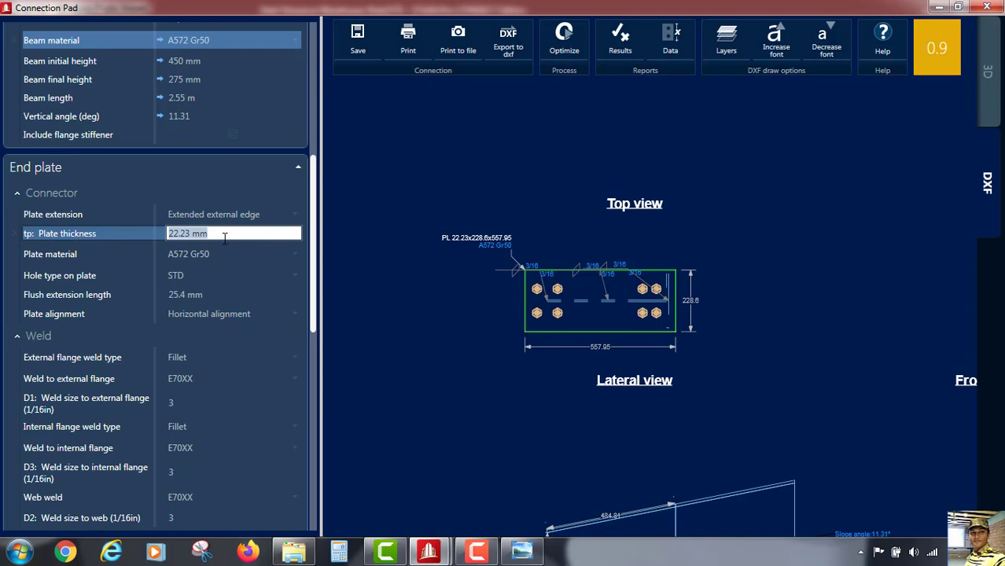
{"action": "type", "text": "16"}
{"action": "left_click", "coordinate": [378, 322]}
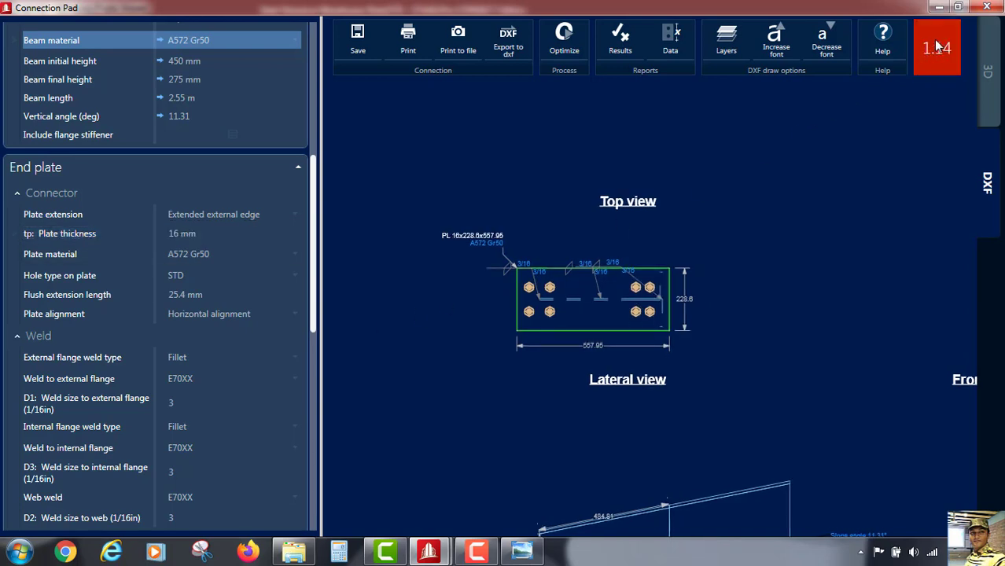
Set the end plate thickness to 18 mm.
{"action": "left_click", "coordinate": [252, 234]}
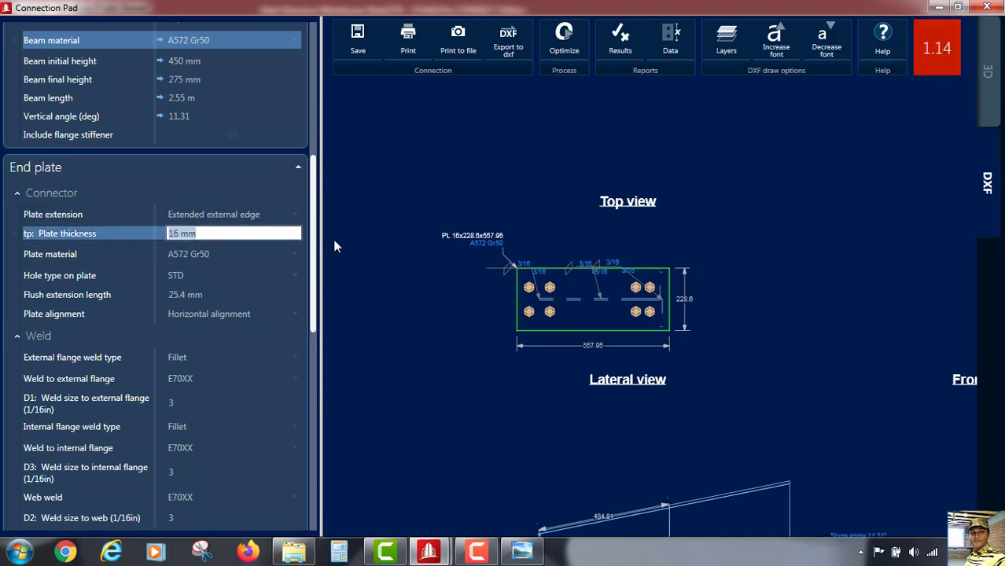
{"action": "type", "text": "18"}
{"action": "left_click", "coordinate": [367, 262]}
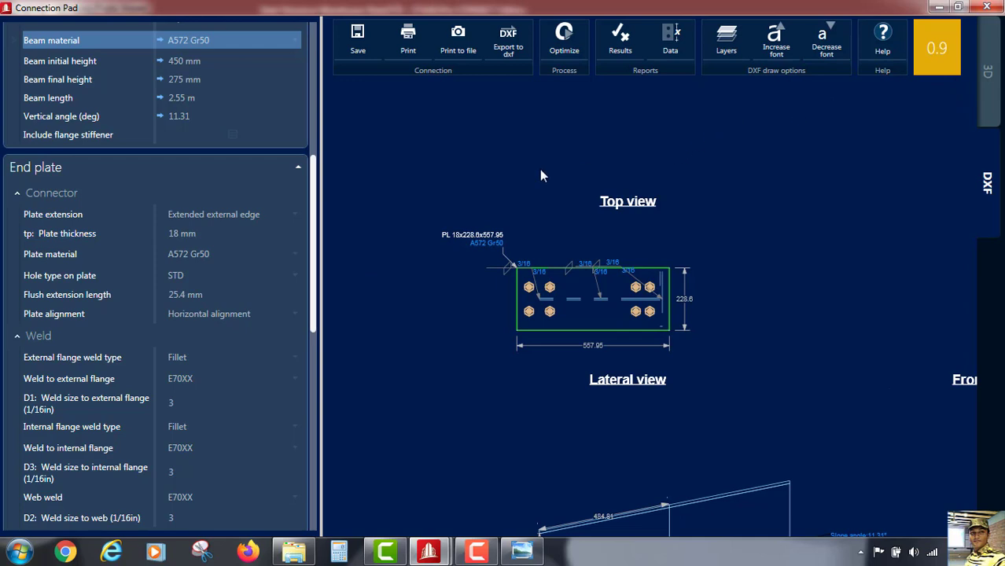
Examine the end plate label in the top view and the bolt spacing dimensions in the lateral view.
{"action": "middle_click_drag", "start_coordinate": [474, 263], "coordinate": [476, 193]}
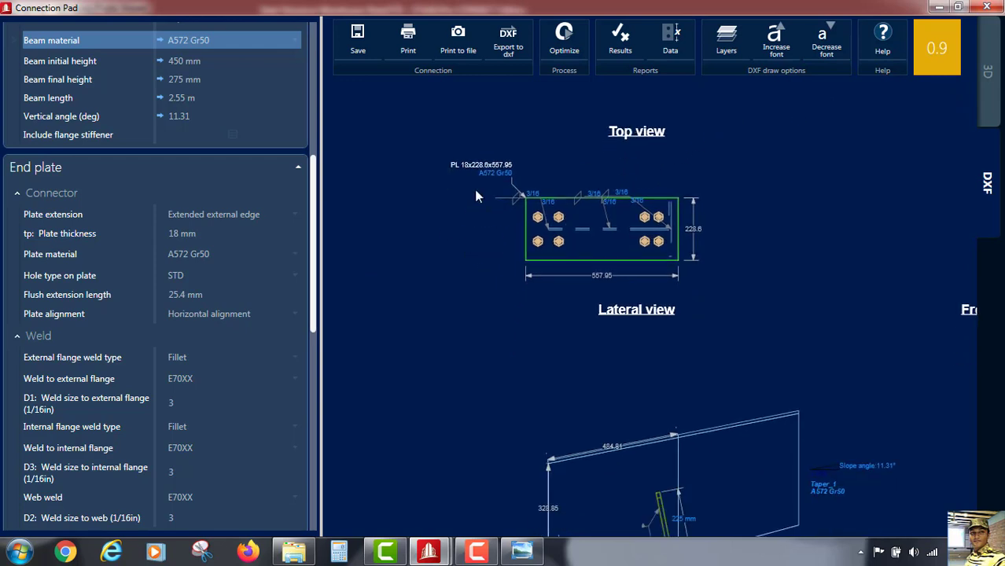
{"action": "scroll", "coordinate": [467, 189], "scroll_direction": "up", "scroll_amount": 3}
{"action": "scroll", "coordinate": [467, 191], "scroll_direction": "down", "scroll_amount": 1}
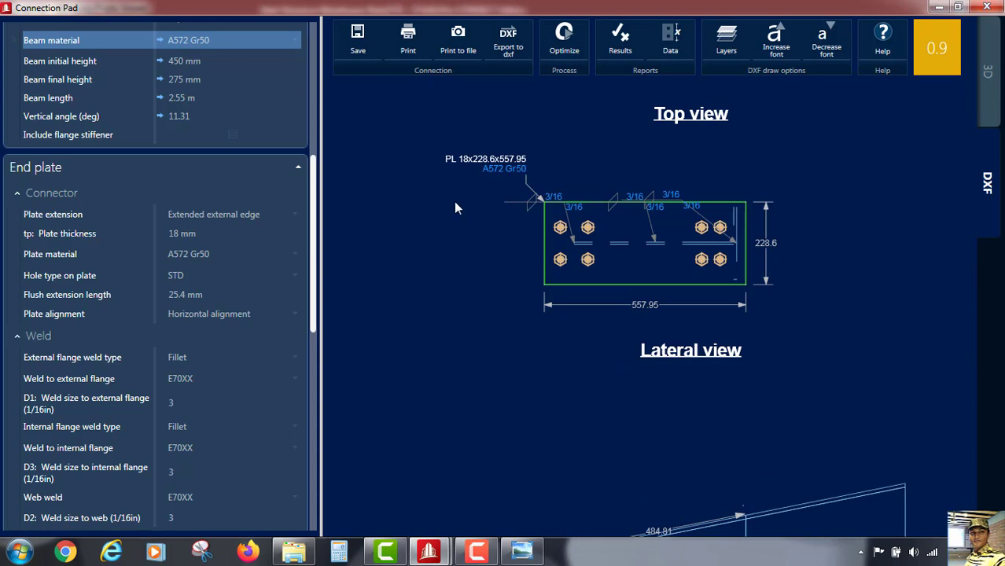
{"action": "middle_click_drag", "start_coordinate": [652, 322], "coordinate": [615, 261]}
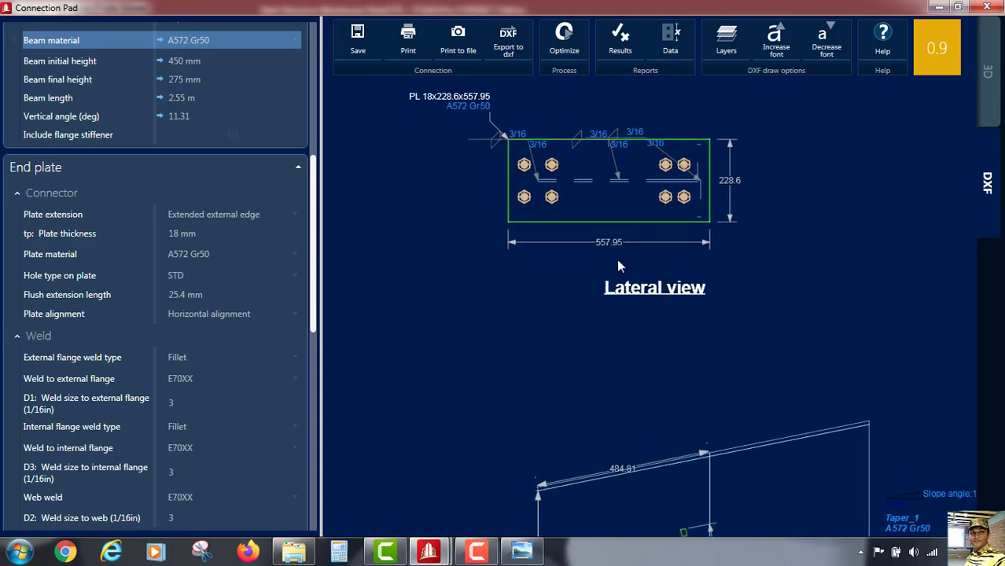
{"action": "scroll", "coordinate": [616, 261], "scroll_direction": "down", "scroll_amount": 1}
{"action": "scroll", "coordinate": [615, 261], "scroll_direction": "down", "scroll_amount": 1}
{"action": "scroll", "coordinate": [663, 270], "scroll_direction": "down", "scroll_amount": 2}
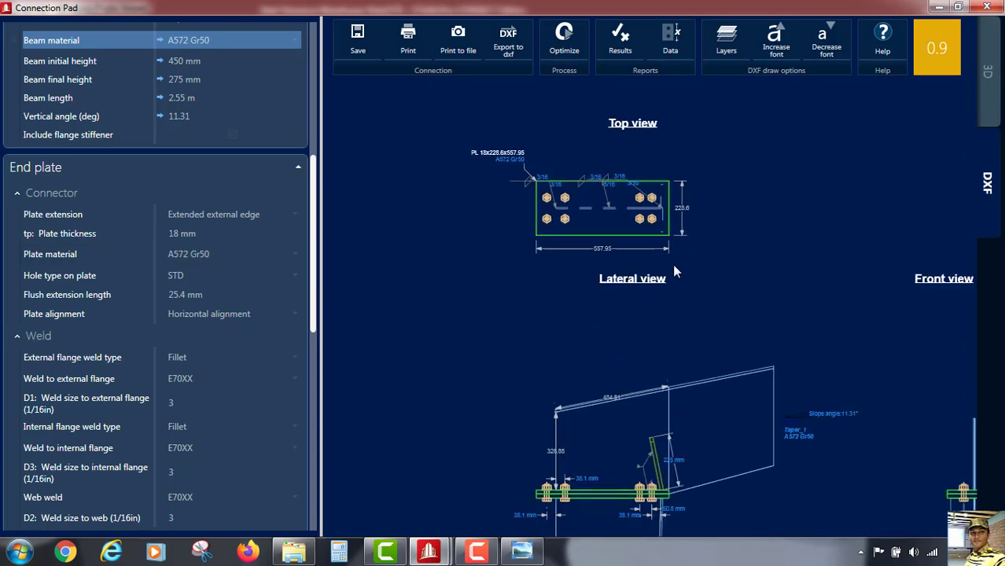
{"action": "middle_click_drag", "start_coordinate": [663, 276], "coordinate": [652, 211]}
{"action": "middle_click_drag", "start_coordinate": [659, 362], "coordinate": [588, 288]}
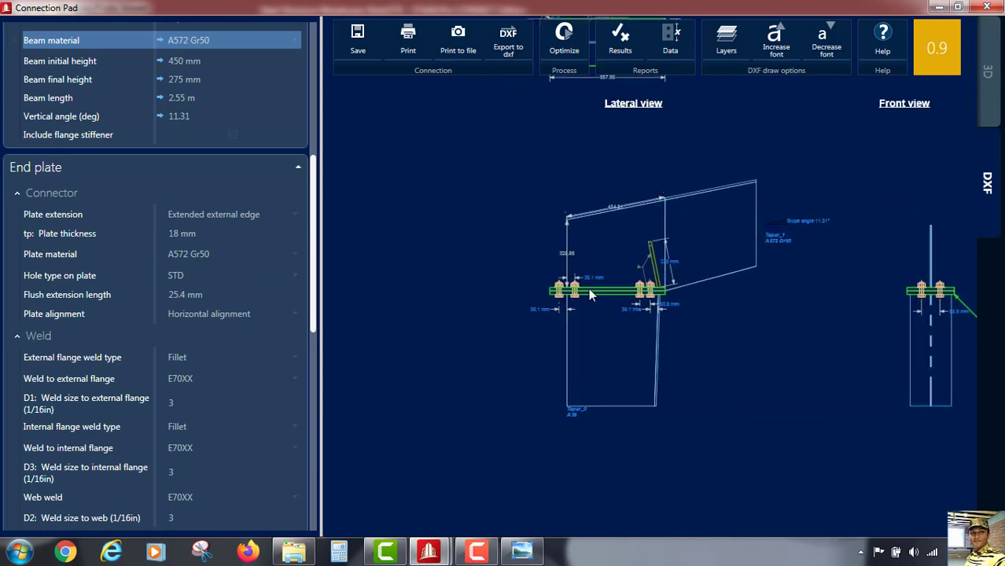
{"action": "scroll", "coordinate": [588, 288], "scroll_direction": "up", "scroll_amount": 2}
{"action": "scroll", "coordinate": [525, 320], "scroll_direction": "up", "scroll_amount": 1}
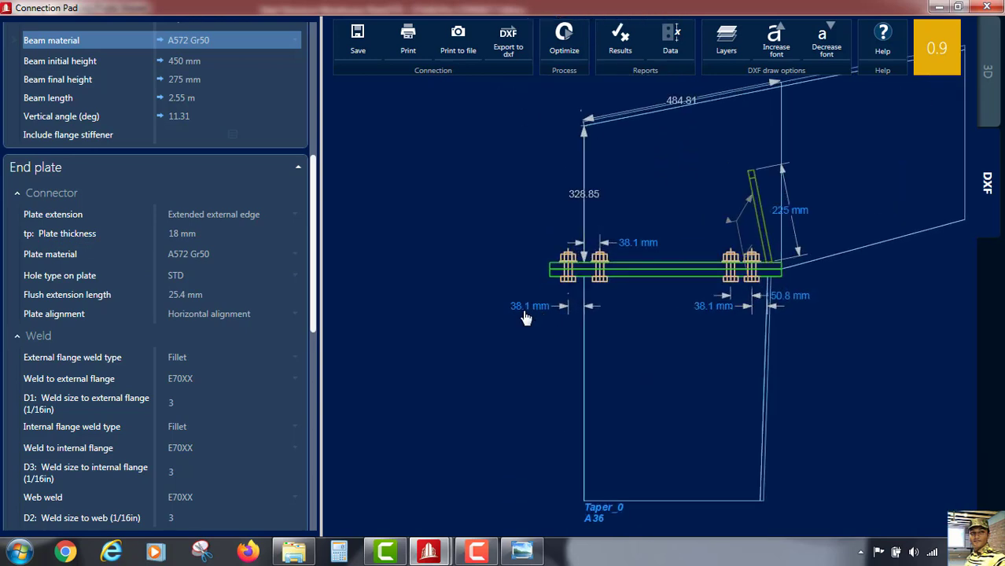
Examine the bolt row distances and inner row spacing in the lateral view alongside their bolt group settings.
{"action": "left_click", "coordinate": [524, 311]}
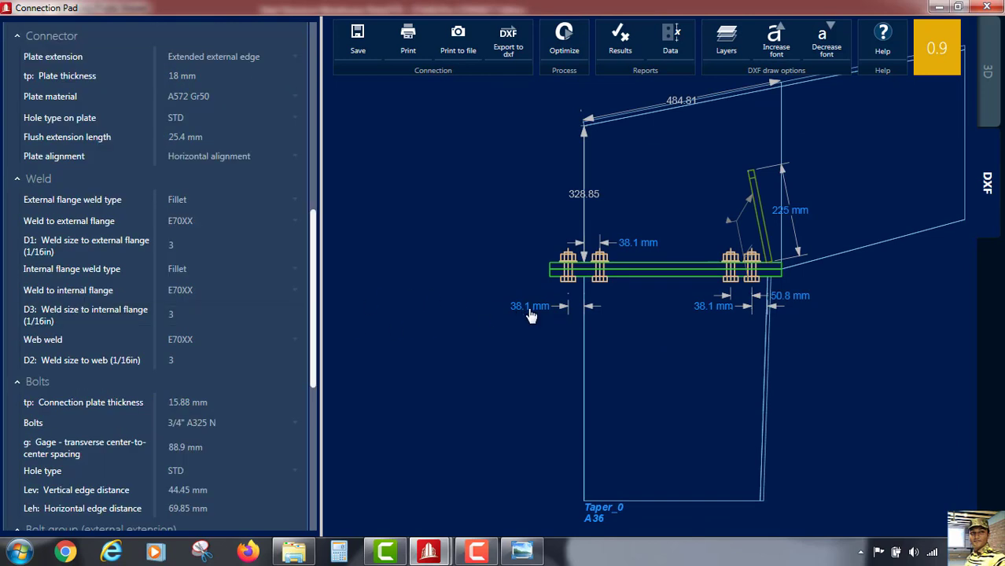
{"action": "scroll", "coordinate": [274, 274], "scroll_direction": "down", "scroll_amount": 3}
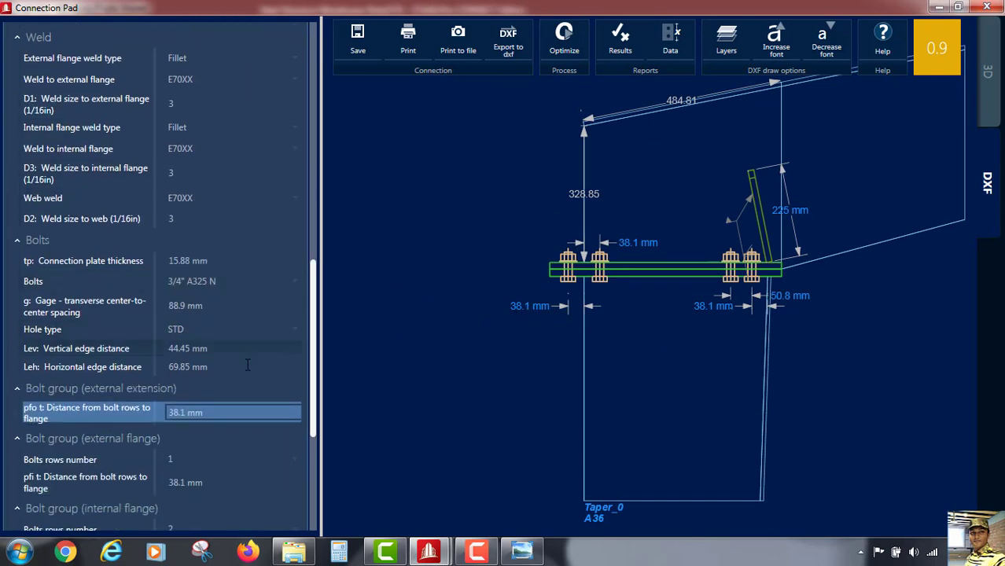
{"action": "left_click", "coordinate": [204, 418]}
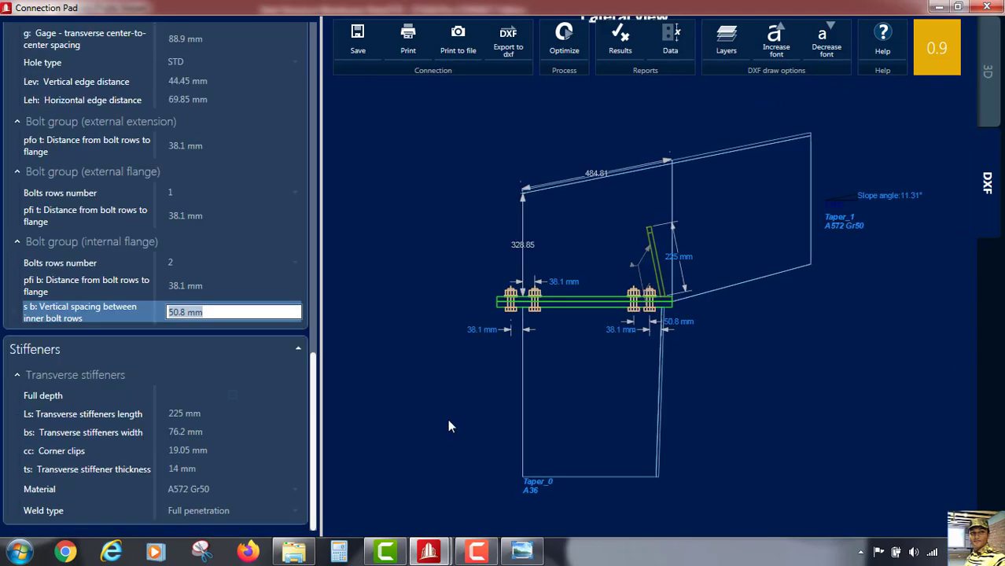
{"action": "scroll", "coordinate": [449, 420], "scroll_direction": "up", "scroll_amount": 3}
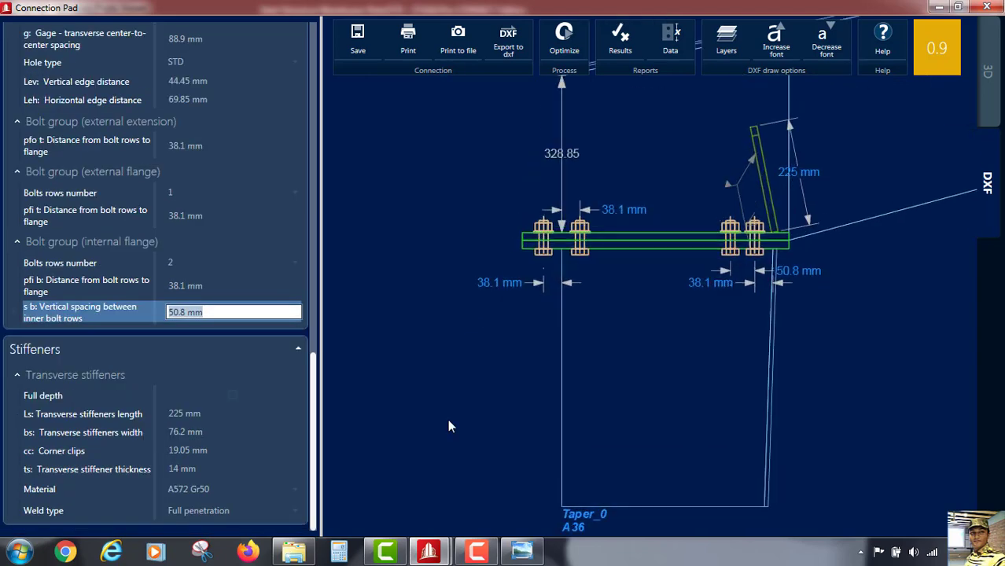
{"action": "middle_click_drag", "start_coordinate": [626, 352], "coordinate": [486, 407]}
{"action": "scroll", "coordinate": [487, 405], "scroll_direction": "down", "scroll_amount": 1}
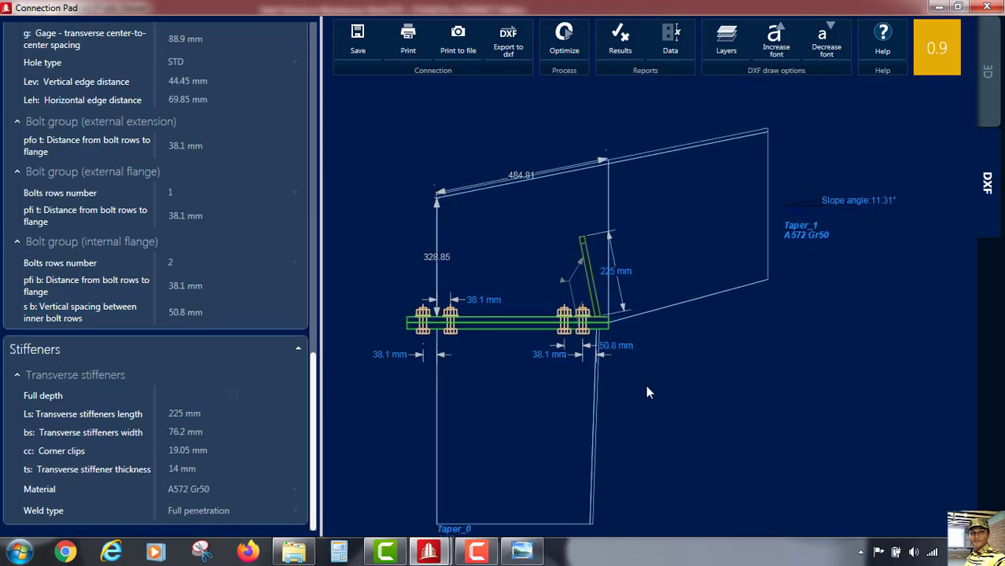
Examine the bolt gage and bolt label in the front view, and the overall layout of the three drawing views.
{"action": "middle_click_drag", "start_coordinate": [645, 384], "coordinate": [439, 381]}
{"action": "scroll", "coordinate": [625, 369], "scroll_direction": "down", "scroll_amount": 1}
{"action": "middle_click_drag", "start_coordinate": [696, 373], "coordinate": [574, 351]}
{"action": "scroll", "coordinate": [712, 358], "scroll_direction": "up", "scroll_amount": 4}
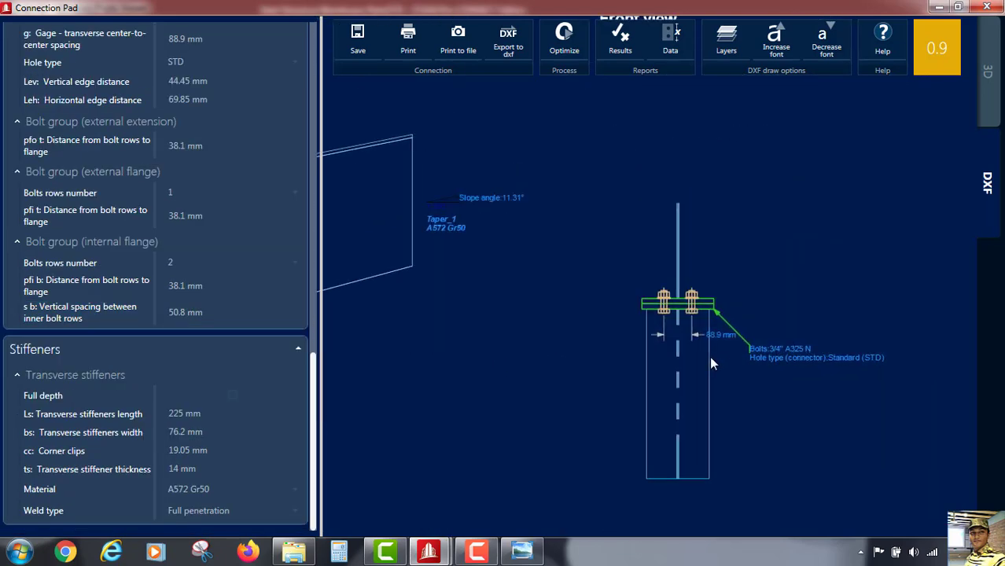
{"action": "scroll", "coordinate": [685, 355], "scroll_direction": "down", "scroll_amount": 1}
{"action": "scroll", "coordinate": [686, 361], "scroll_direction": "down", "scroll_amount": 4}
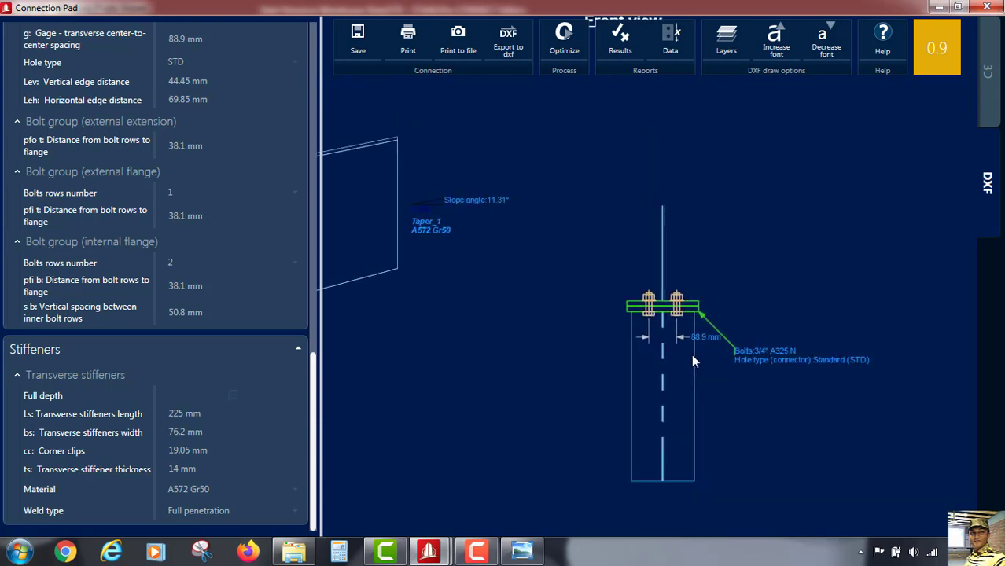
{"action": "middle_click_drag", "start_coordinate": [748, 360], "coordinate": [868, 338]}
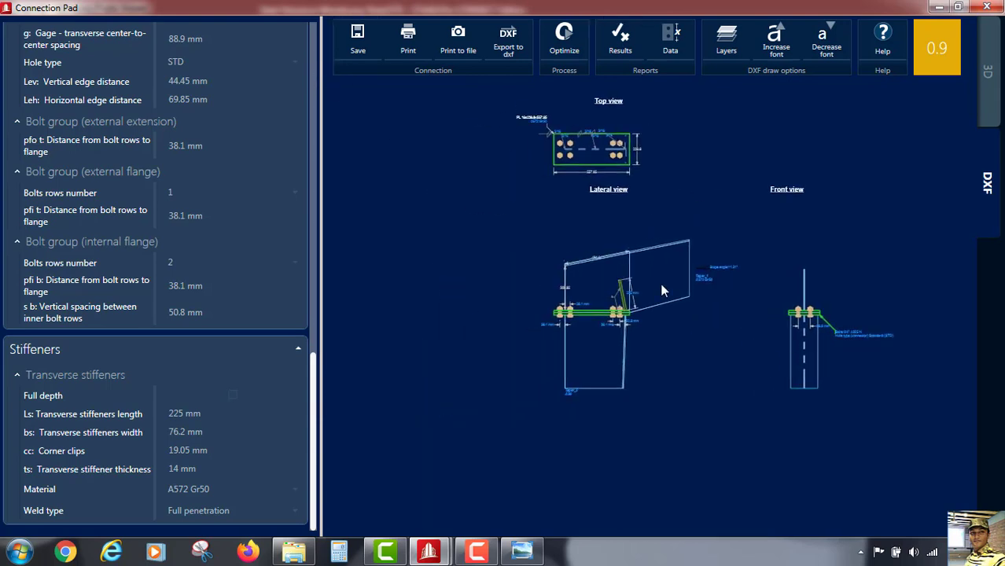
{"action": "middle_click_drag", "start_coordinate": [664, 290], "coordinate": [676, 353]}
{"action": "scroll", "coordinate": [610, 396], "scroll_direction": "up", "scroll_amount": 1}
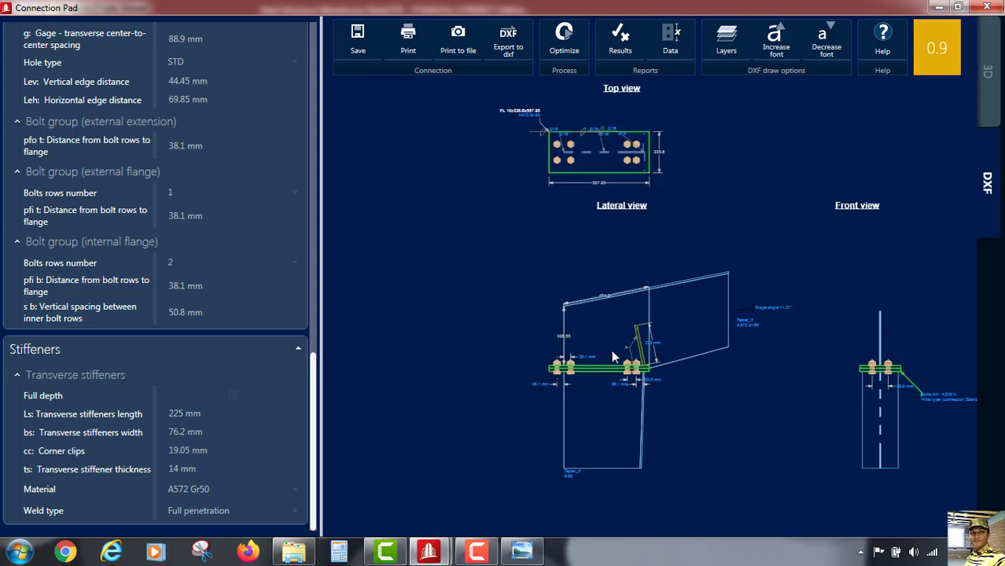
{"action": "left_click_drag", "start_coordinate": [798, 367], "coordinate": [607, 327]}
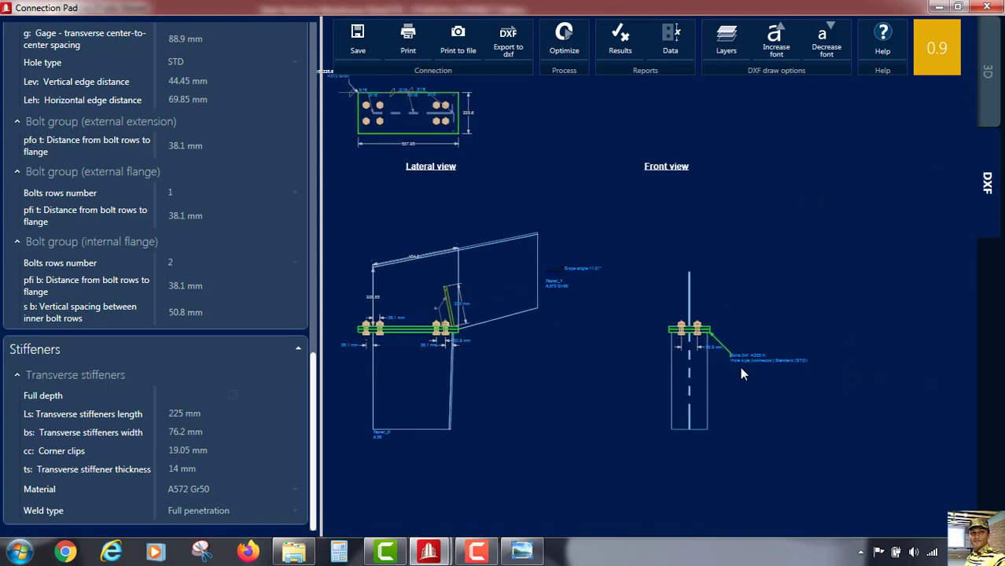
{"action": "scroll", "coordinate": [740, 367], "scroll_direction": "down", "scroll_amount": 3}
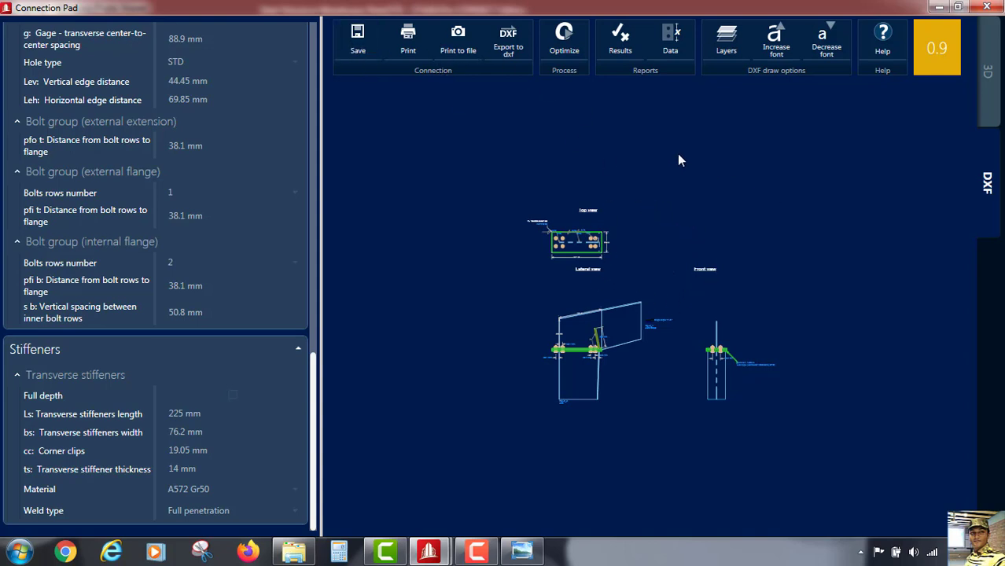
Export the connection drawing as a DXF file named Knee Connection in the Connection folder.
{"action": "left_click", "coordinate": [510, 61]}
{"action": "left_click", "coordinate": [521, 56]}
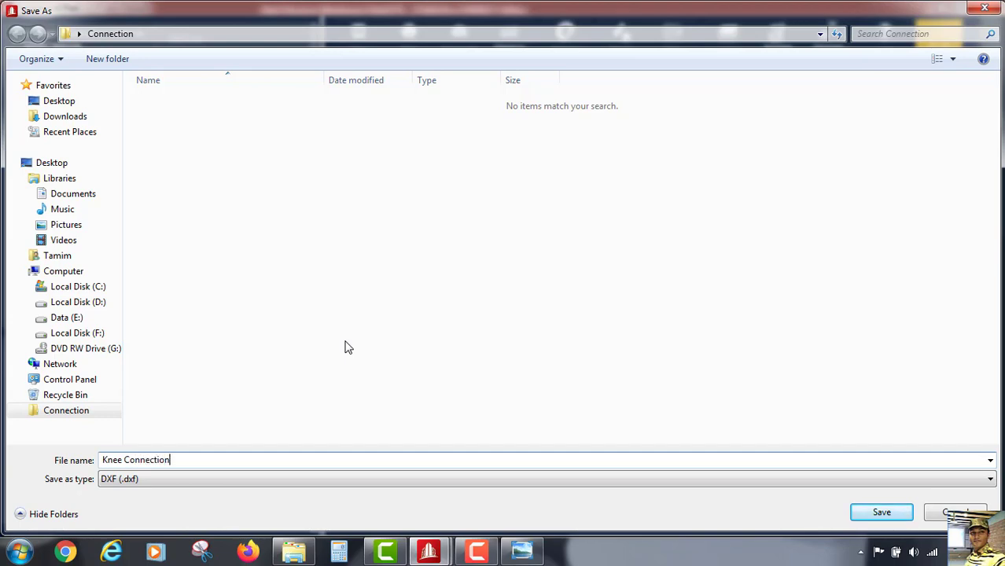
{"action": "left_click", "coordinate": [875, 514]}
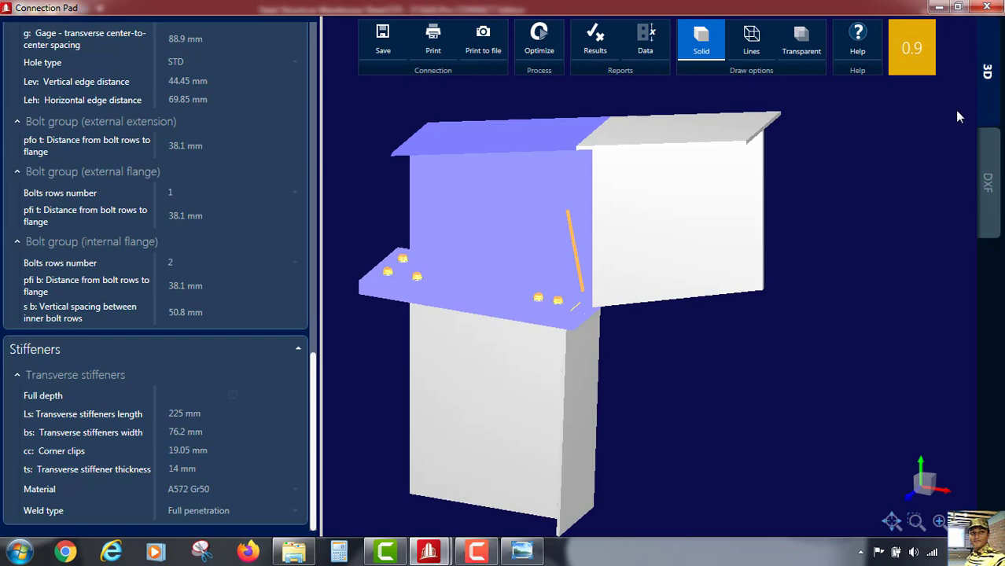
Close the connection's detail window and select connection 1 in the RAM connection table.
{"action": "left_click", "coordinate": [988, 7]}
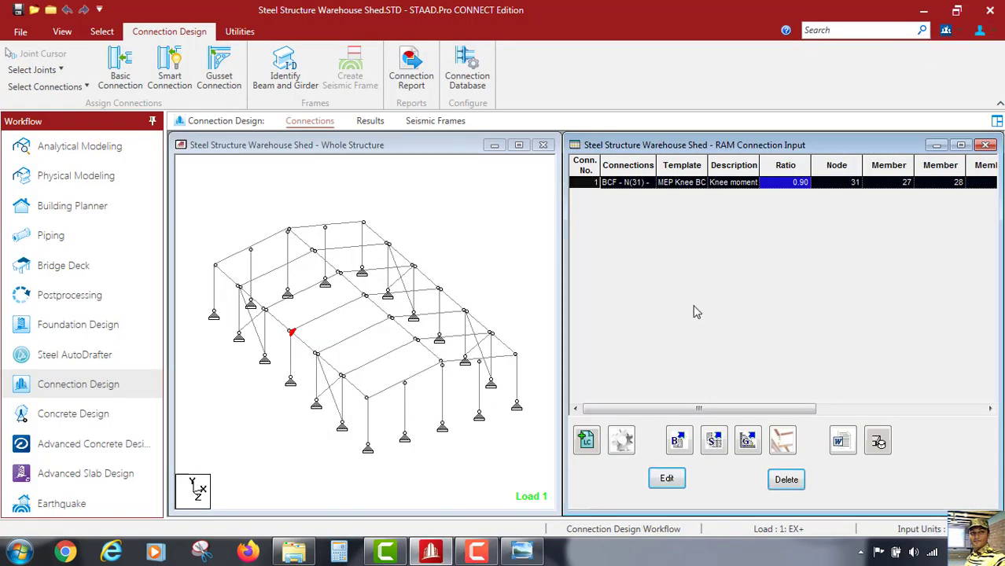
{"action": "left_click", "coordinate": [655, 253]}
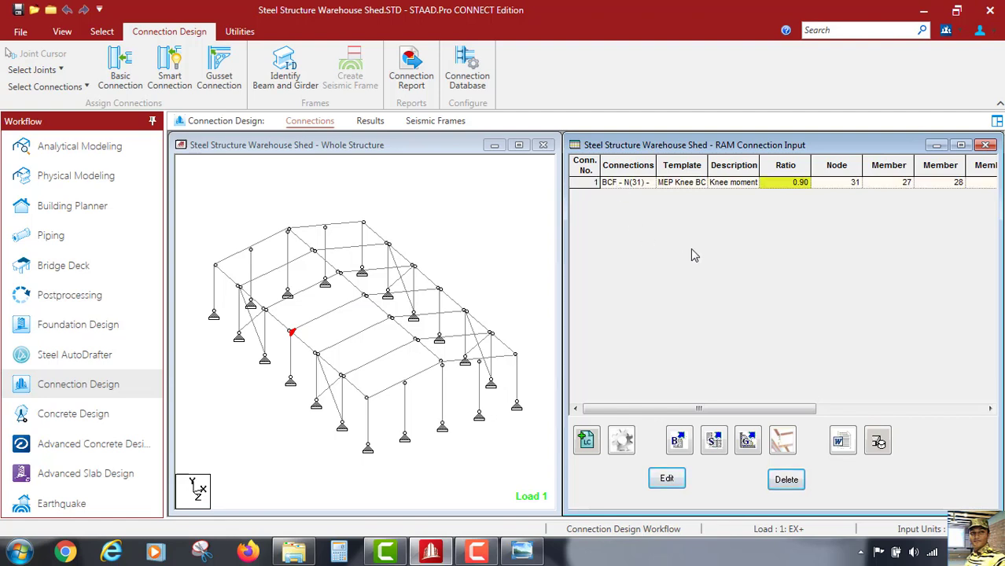
{"action": "left_click", "coordinate": [590, 182]}
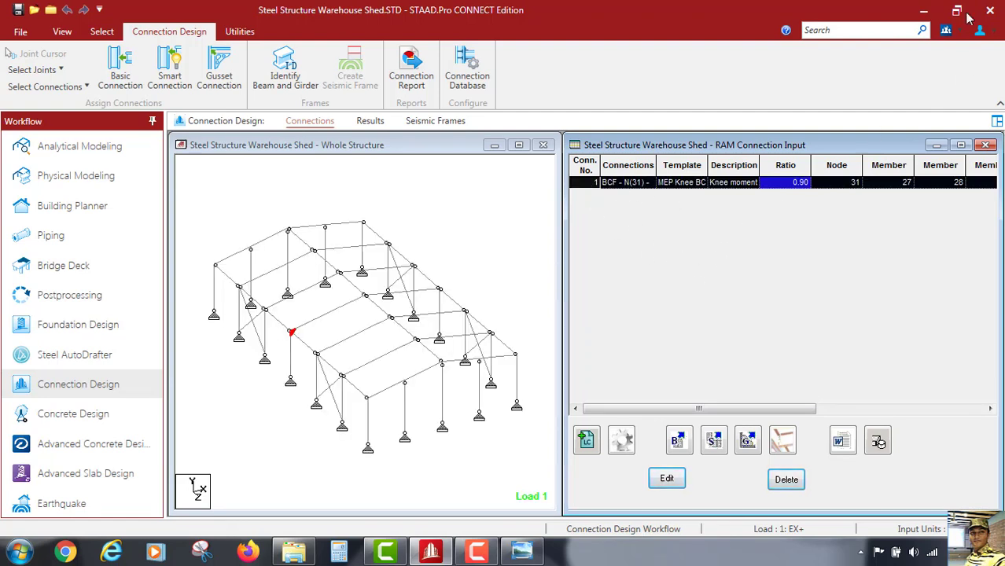
Open the Knee Connection DXF from the desktop's Connection folder in AutoCAD and dismiss the welcome screen.
{"action": "left_click", "coordinate": [923, 11]}
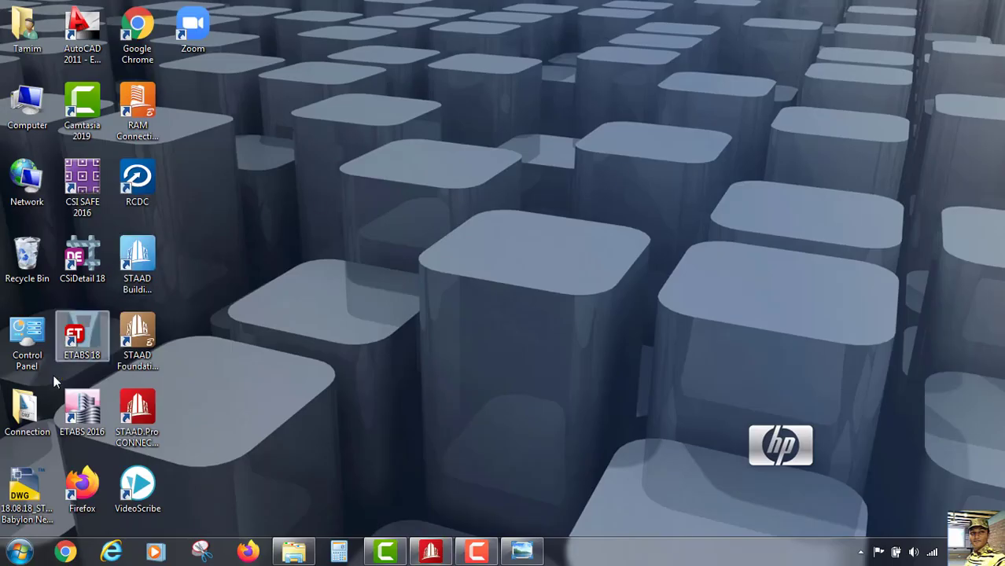
{"action": "double_click", "coordinate": [24, 407]}
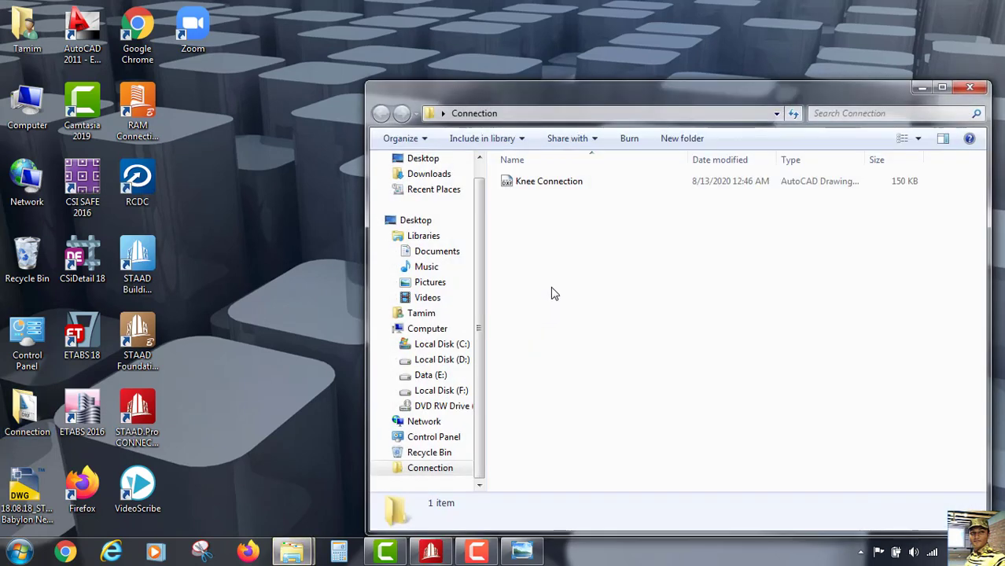
{"action": "double_click", "coordinate": [555, 183]}
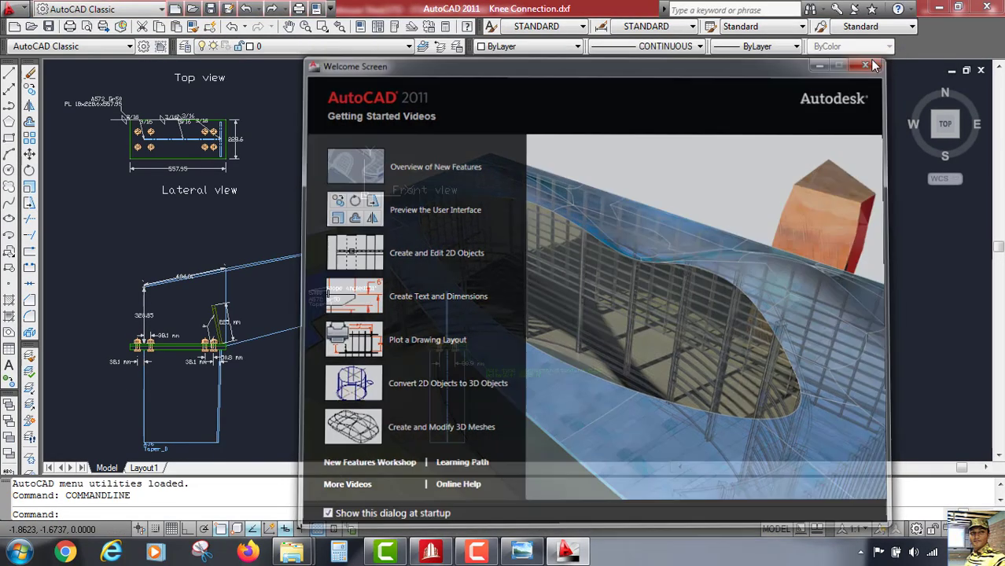
{"action": "left_click", "coordinate": [875, 57]}
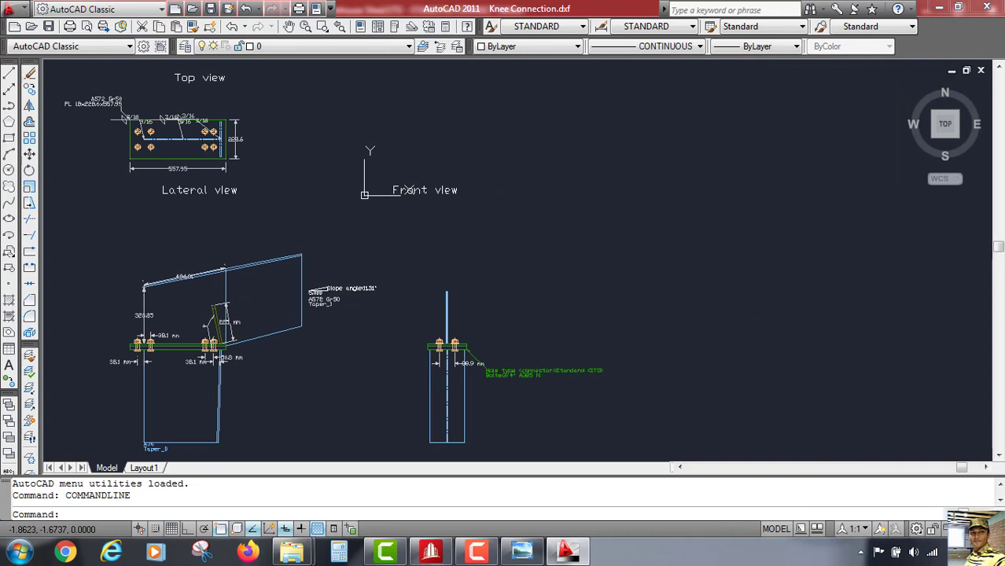
Examine the end plate label, weld symbols and dimensions in the exported drawing's top, lateral and front views.
{"action": "middle_click_drag", "start_coordinate": [408, 234], "coordinate": [660, 301]}
{"action": "scroll", "coordinate": [437, 238], "scroll_direction": "up", "scroll_amount": 2}
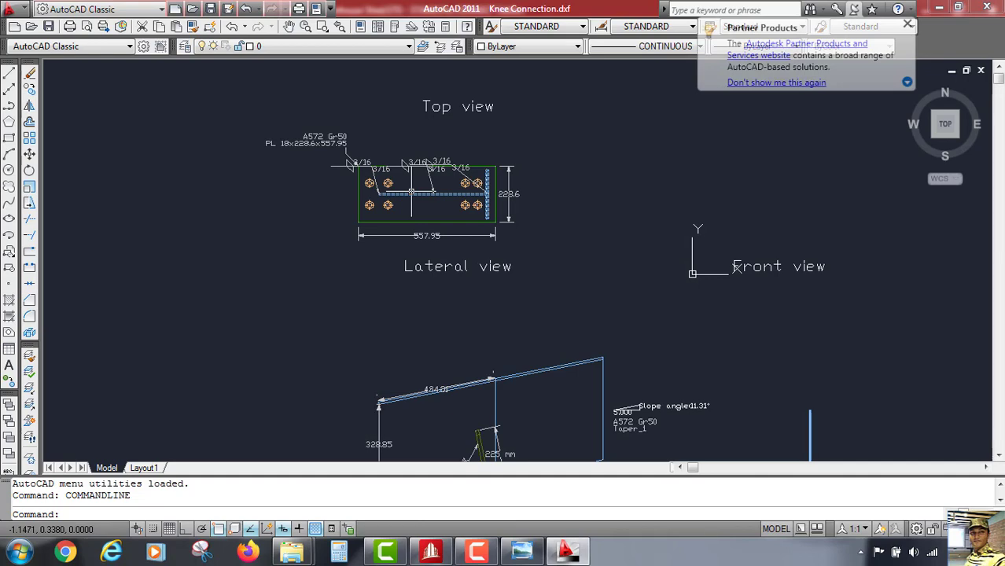
{"action": "scroll", "coordinate": [440, 173], "scroll_direction": "up", "scroll_amount": 5}
{"action": "scroll", "coordinate": [507, 213], "scroll_direction": "down", "scroll_amount": 5}
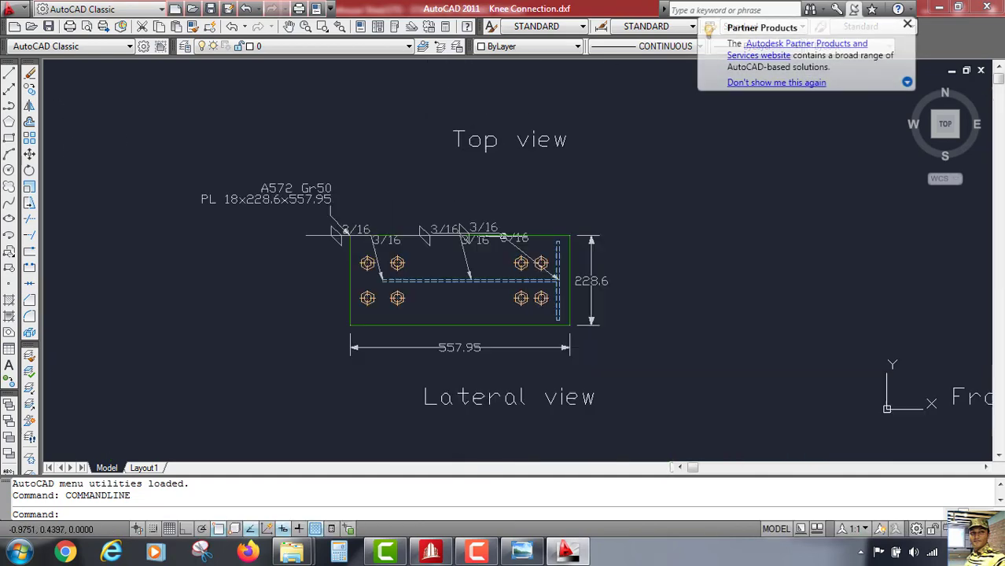
{"action": "scroll", "coordinate": [462, 191], "scroll_direction": "up", "scroll_amount": 4}
{"action": "scroll", "coordinate": [463, 191], "scroll_direction": "down", "scroll_amount": 3}
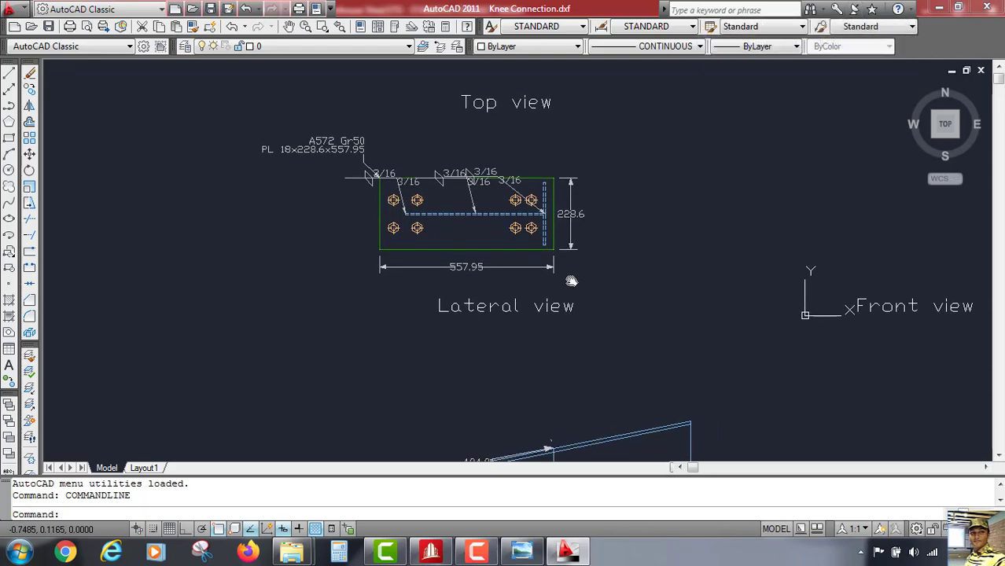
{"action": "middle_click_drag", "start_coordinate": [627, 314], "coordinate": [614, 274]}
{"action": "scroll", "coordinate": [521, 276], "scroll_direction": "down", "scroll_amount": 3}
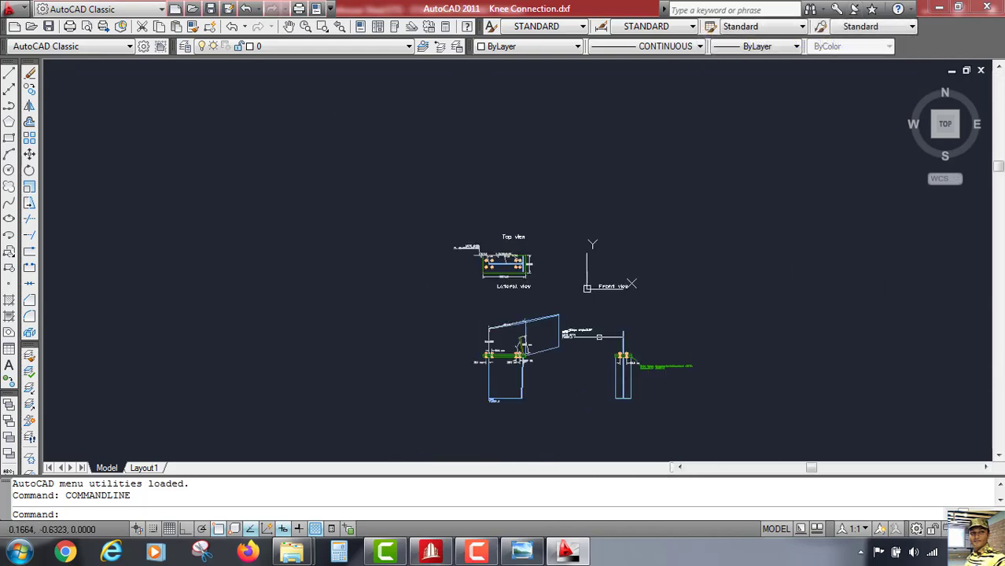
{"action": "middle_click_drag", "start_coordinate": [503, 354], "coordinate": [481, 275]}
{"action": "scroll", "coordinate": [478, 277], "scroll_direction": "up", "scroll_amount": 6}
{"action": "scroll", "coordinate": [379, 268], "scroll_direction": "down", "scroll_amount": 10}
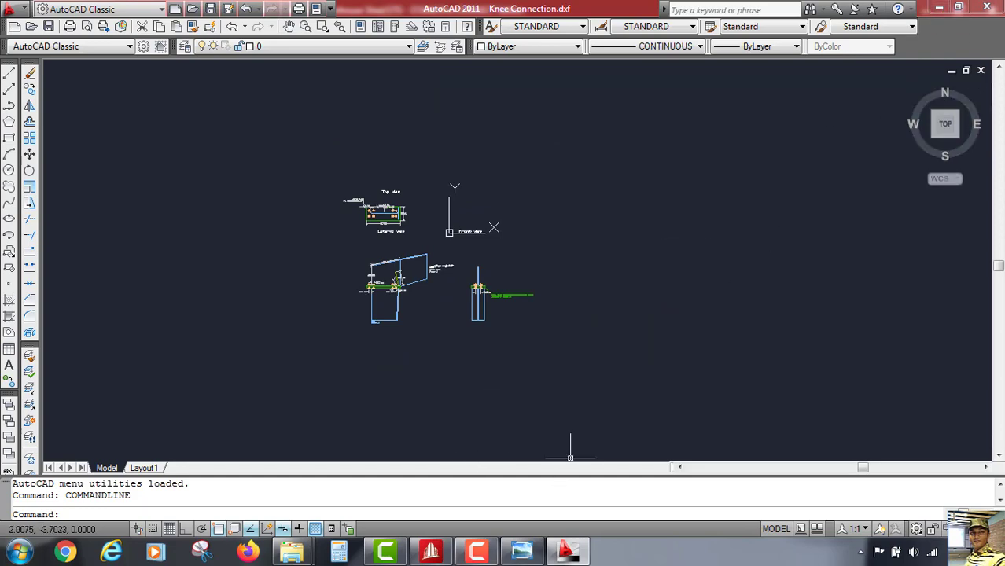
Switch to STAAD.Pro and export a combined RAM connection report for all connections with input details, design details and formulas.
{"action": "left_click", "coordinate": [431, 555]}
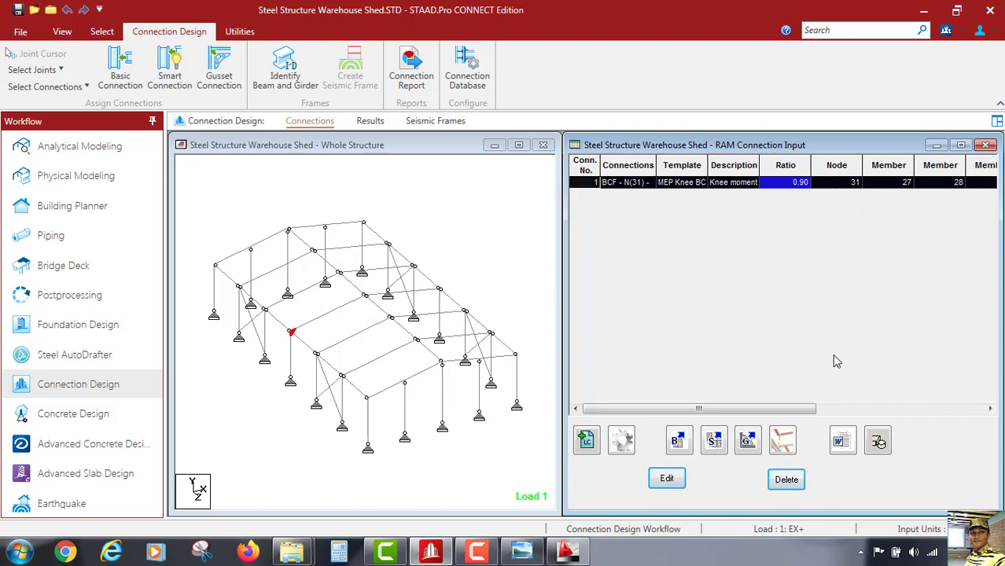
{"action": "left_click", "coordinate": [843, 441]}
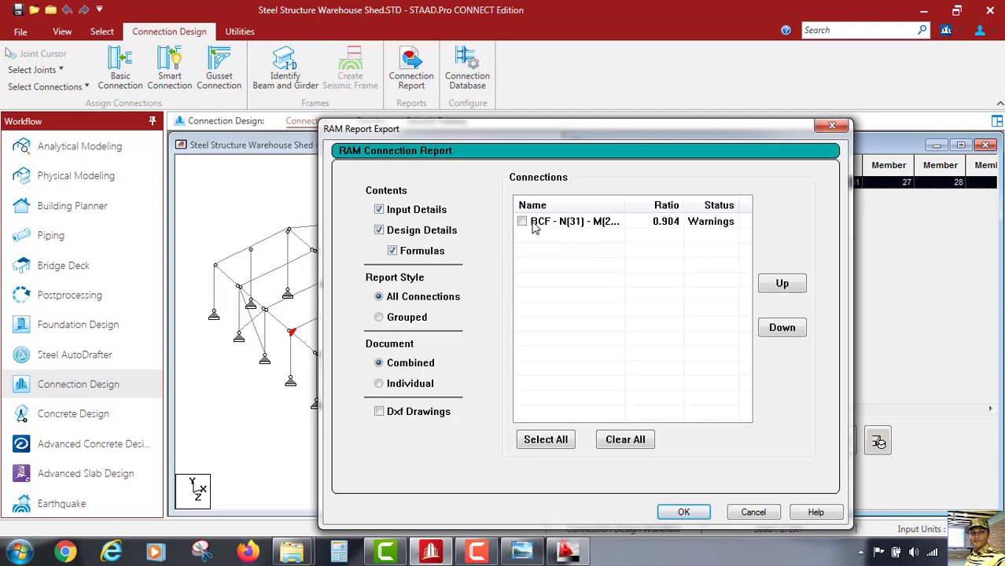
{"action": "left_click", "coordinate": [545, 439]}
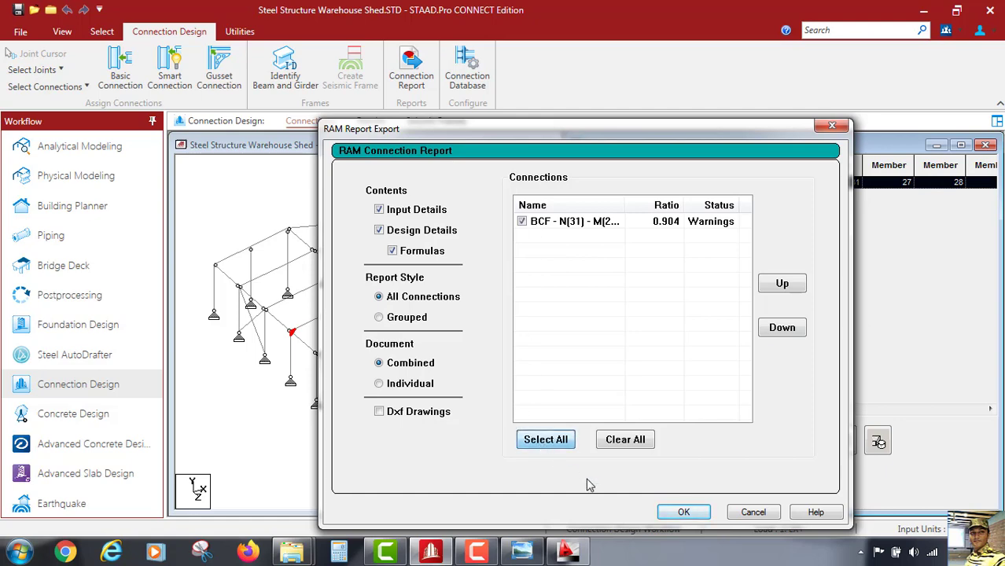
{"action": "left_click", "coordinate": [681, 512]}
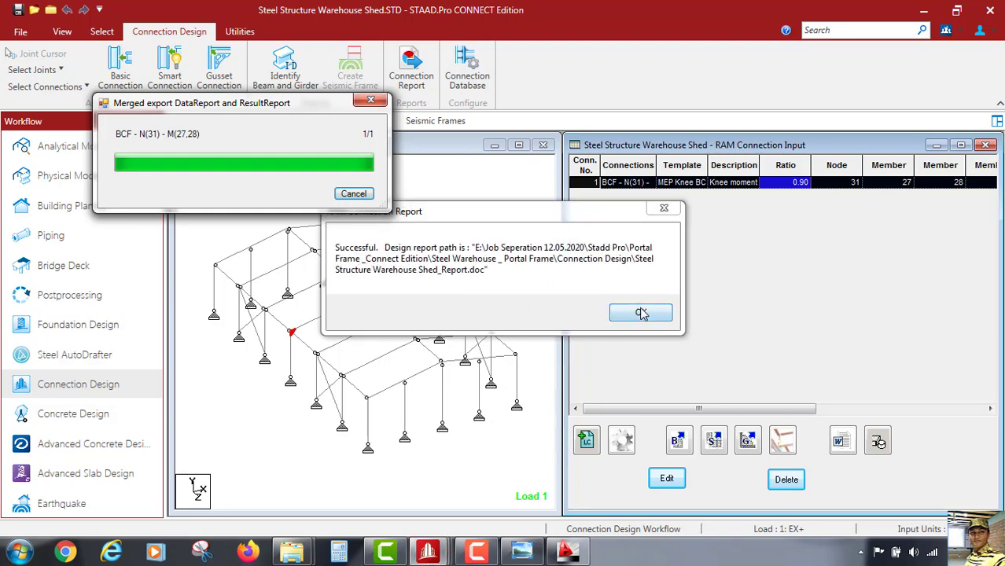
{"action": "left_click", "coordinate": [642, 314]}
Open the Steel Structure Warehouse Shed_Report document from the Connection Design folder in Word.
{"action": "mouse_move", "coordinate": [291, 551]}
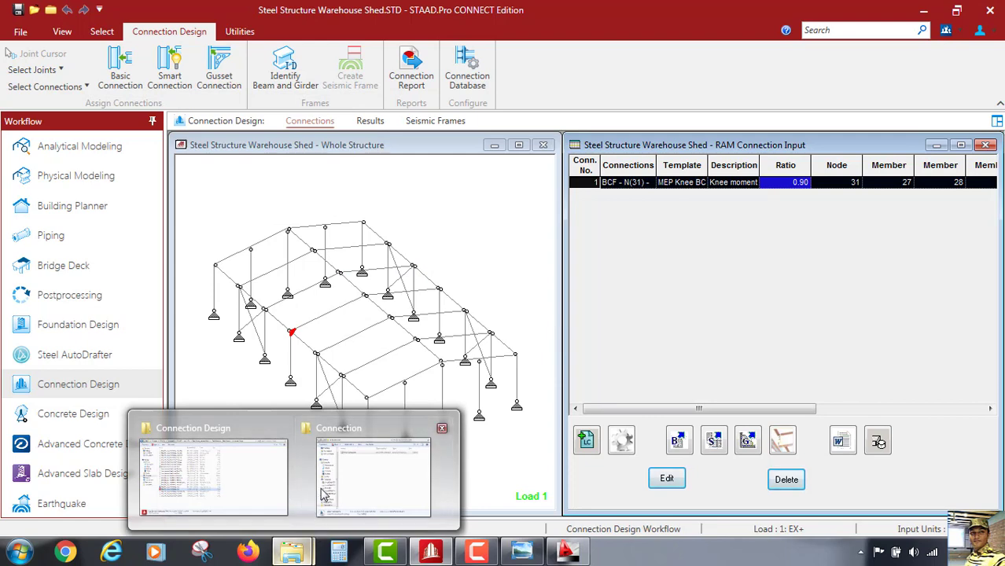
{"action": "left_click", "coordinate": [265, 485]}
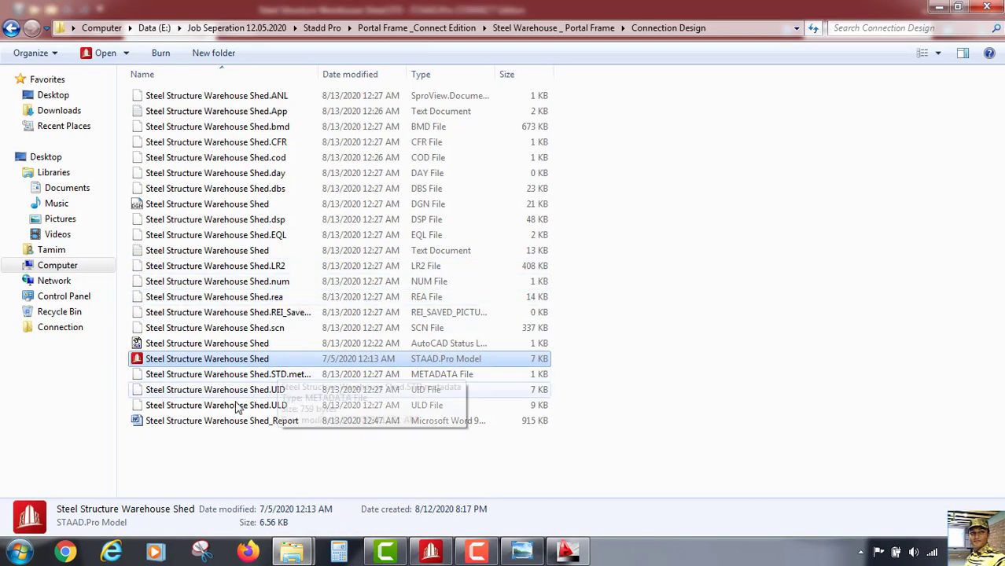
{"action": "double_click", "coordinate": [209, 422]}
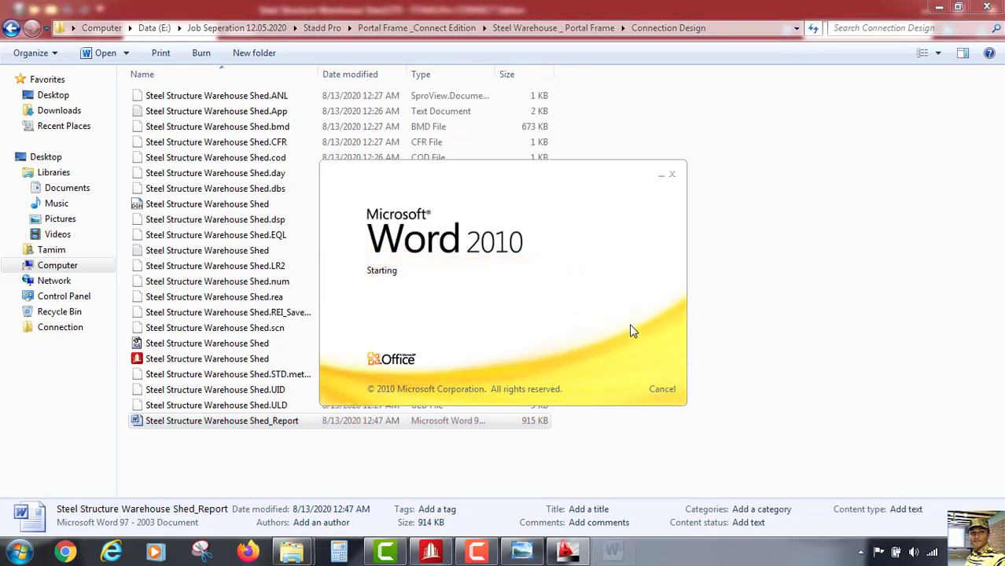
Review the summary table and the end plate and knee diagrams at the start of the connection report.
{"action": "scroll", "coordinate": [408, 282], "scroll_direction": "down", "scroll_amount": 3}
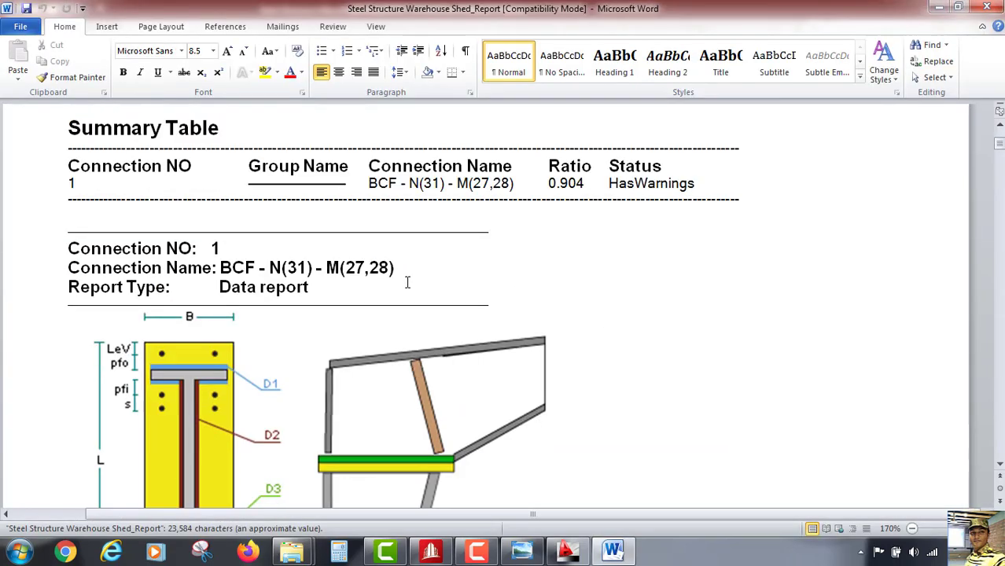
{"action": "scroll", "coordinate": [407, 282], "scroll_direction": "down", "scroll_amount": 3}
{"action": "scroll", "coordinate": [475, 314], "scroll_direction": "up", "scroll_amount": 3}
{"action": "scroll", "coordinate": [488, 315], "scroll_direction": "up", "scroll_amount": 2}
{"action": "scroll", "coordinate": [491, 314], "scroll_direction": "down", "scroll_amount": 2}
{"action": "scroll", "coordinate": [527, 295], "scroll_direction": "up", "scroll_amount": 1}
Examine the report's load cases, bolt spacing and weld size checks, geometry warnings, plate behavior and design check calculations.
{"action": "scroll", "coordinate": [307, 290], "scroll_direction": "down", "scroll_amount": 15}
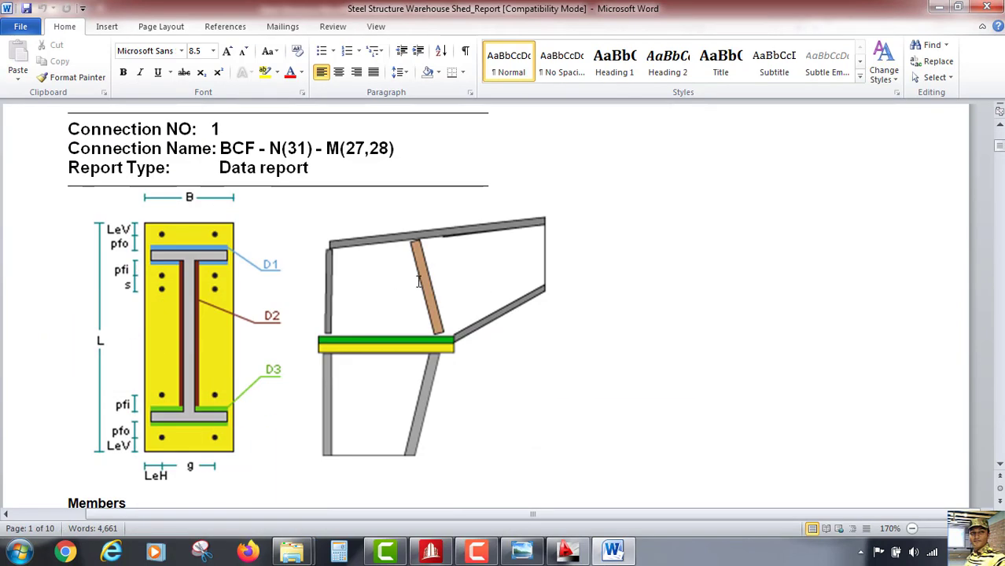
{"action": "scroll", "coordinate": [431, 290], "scroll_direction": "down", "scroll_amount": 15}
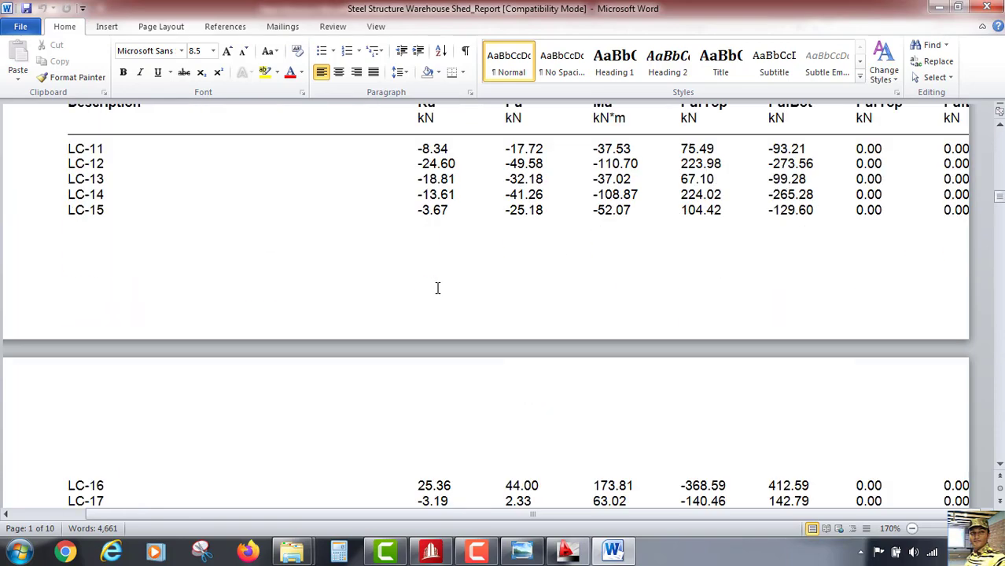
{"action": "scroll", "coordinate": [438, 288], "scroll_direction": "down", "scroll_amount": 2}
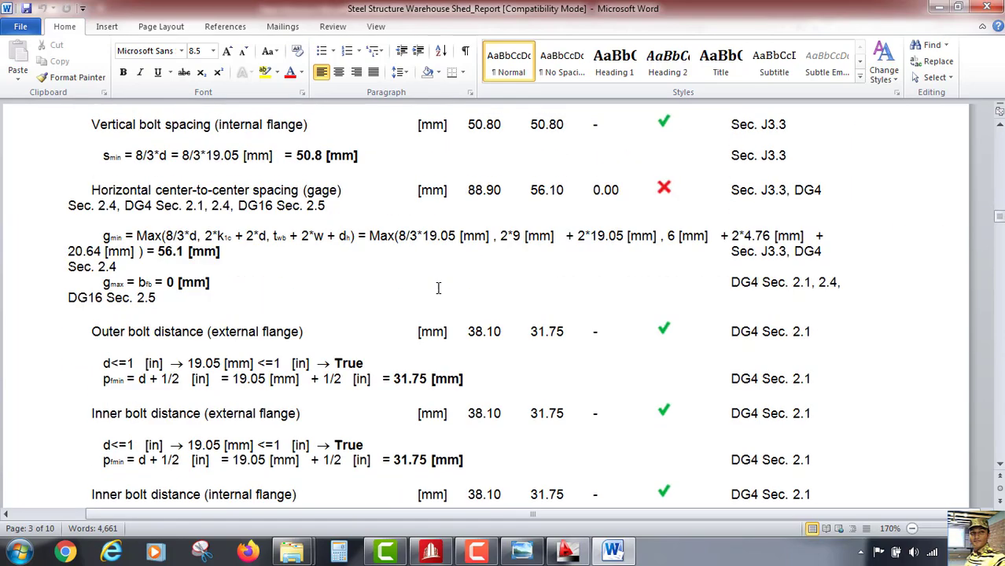
{"action": "scroll", "coordinate": [438, 289], "scroll_direction": "down", "scroll_amount": 4}
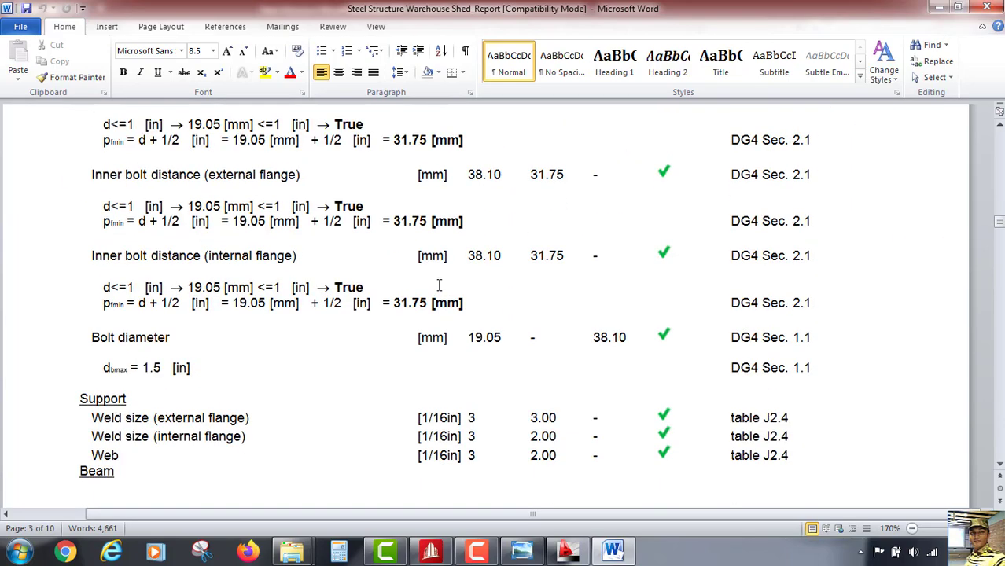
{"action": "scroll", "coordinate": [444, 279], "scroll_direction": "down", "scroll_amount": 4}
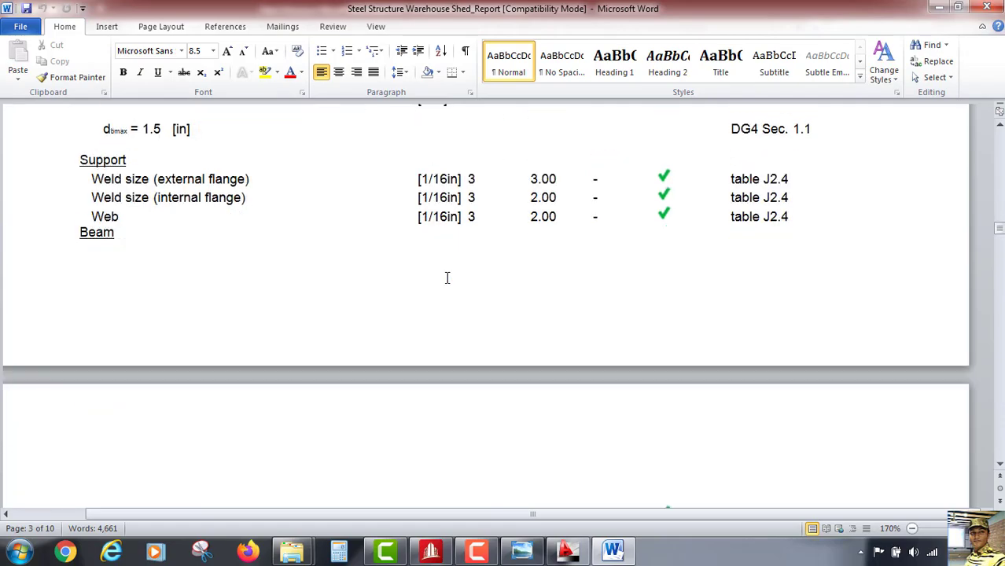
{"action": "scroll", "coordinate": [447, 277], "scroll_direction": "down", "scroll_amount": 15}
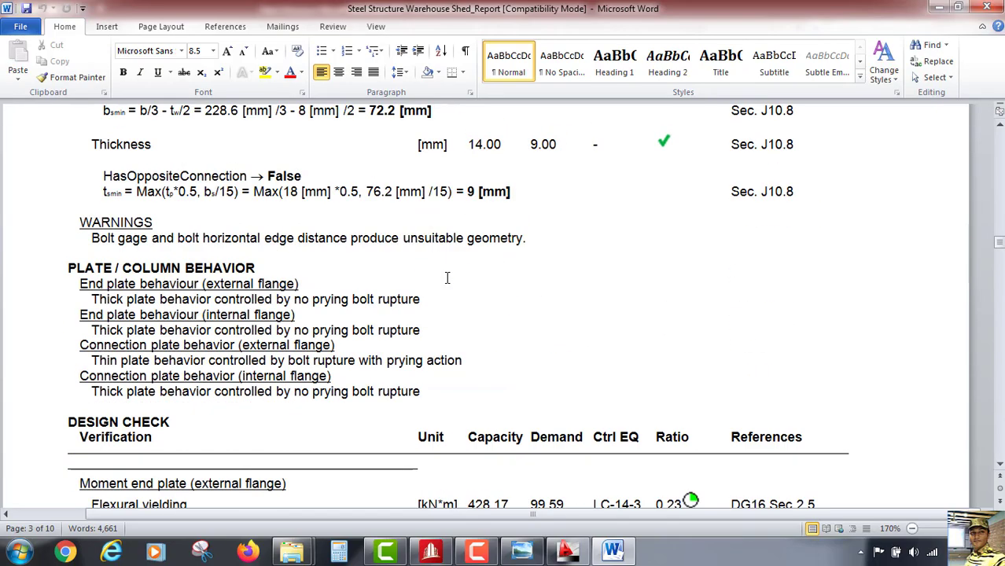
{"action": "scroll", "coordinate": [447, 278], "scroll_direction": "down", "scroll_amount": 20}
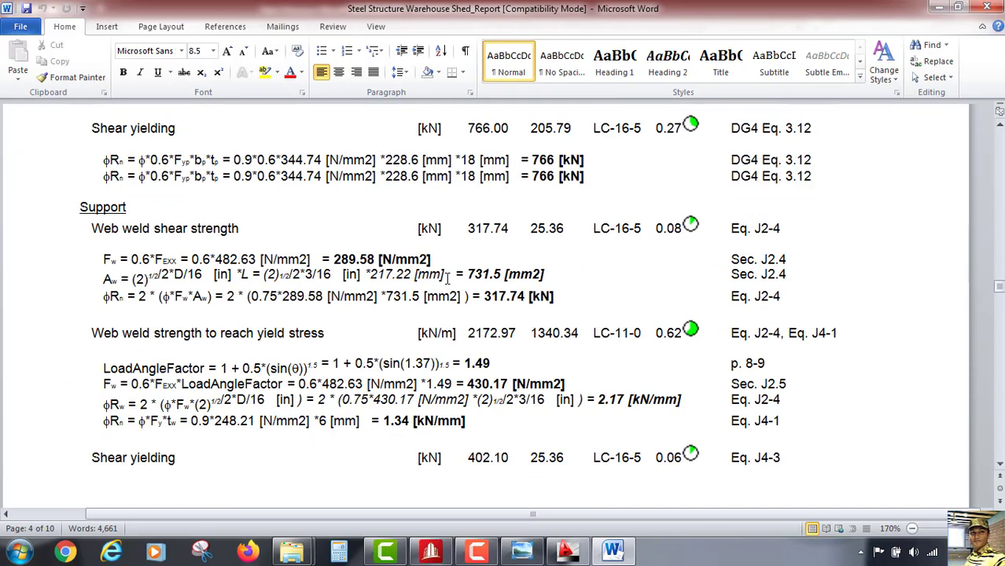
{"action": "scroll", "coordinate": [446, 277], "scroll_direction": "up", "scroll_amount": 7}
{"action": "scroll", "coordinate": [446, 277], "scroll_direction": "down", "scroll_amount": 12}
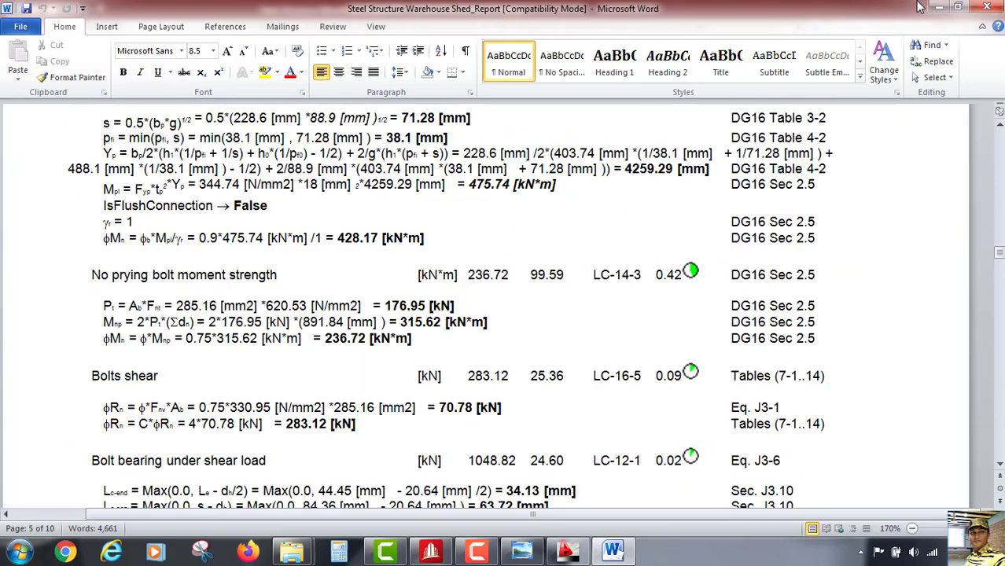
Minimize the report, glance at the Knee Connection drawing in AutoCAD, and return to the warehouse model in STAAD.Pro.
{"action": "left_click", "coordinate": [938, 7]}
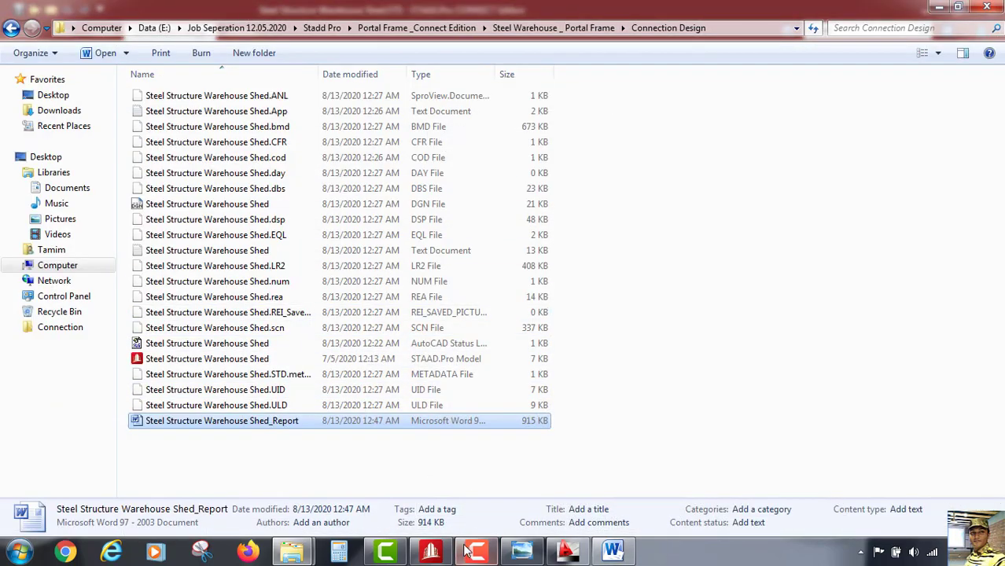
{"action": "left_click", "coordinate": [567, 551]}
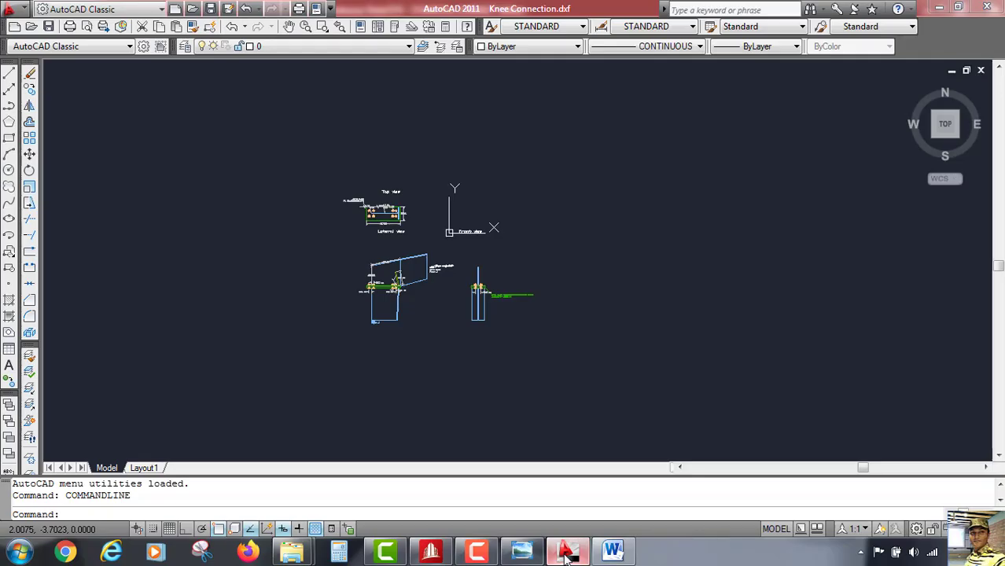
{"action": "left_click", "coordinate": [477, 551]}
{"action": "left_click", "coordinate": [430, 551]}
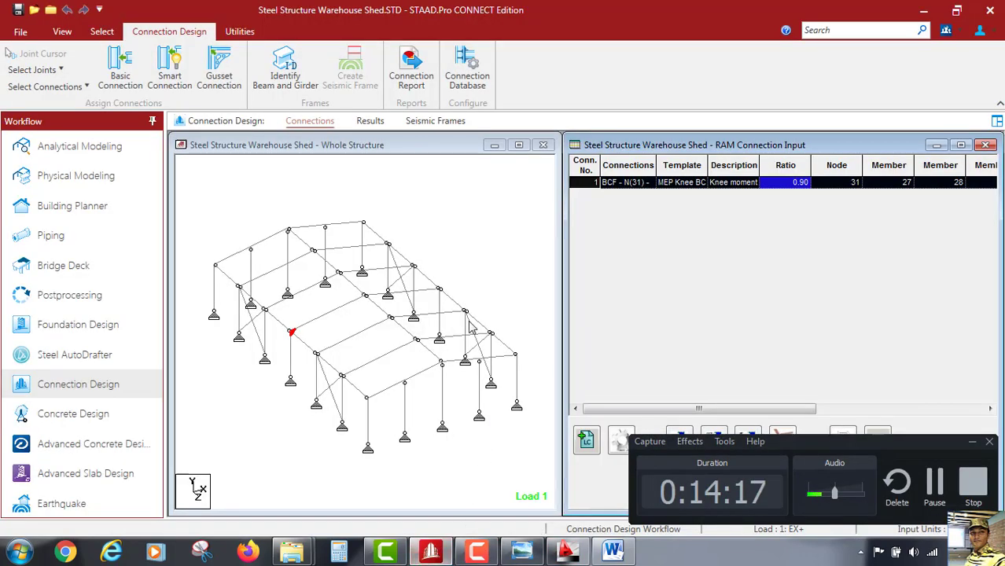
Select the two rafter members meeting at the ridge of the frame that carries the knee connection.
{"action": "middle_click_drag", "start_coordinate": [408, 373], "coordinate": [377, 377]}
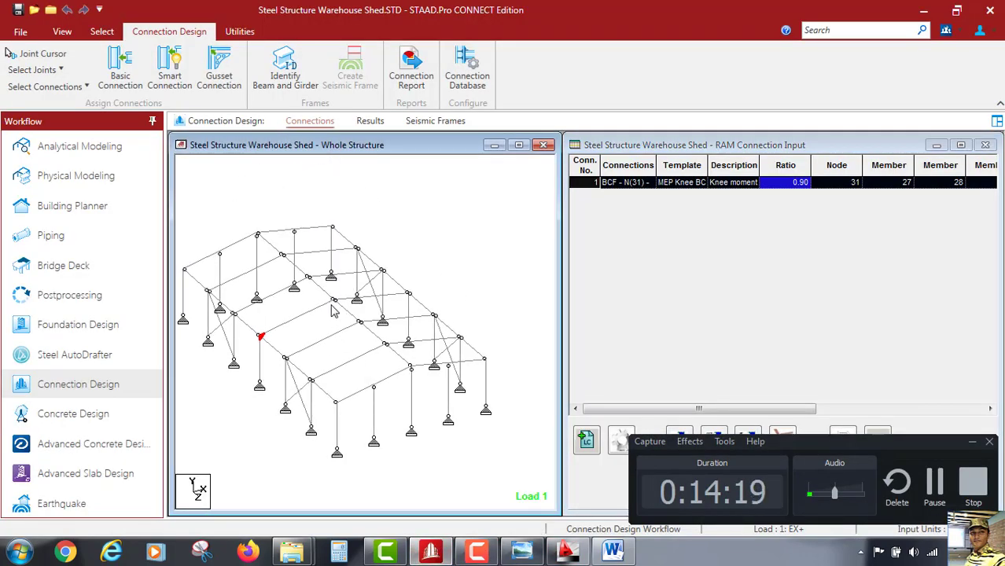
{"action": "left_click", "coordinate": [333, 306]}
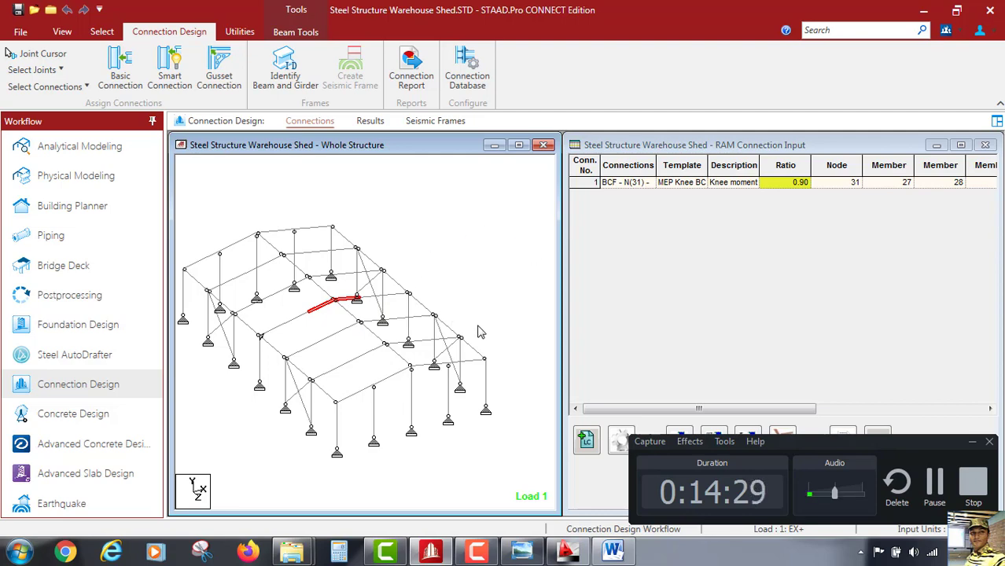
{"action": "middle_click_drag", "start_coordinate": [481, 332], "coordinate": [507, 345]}
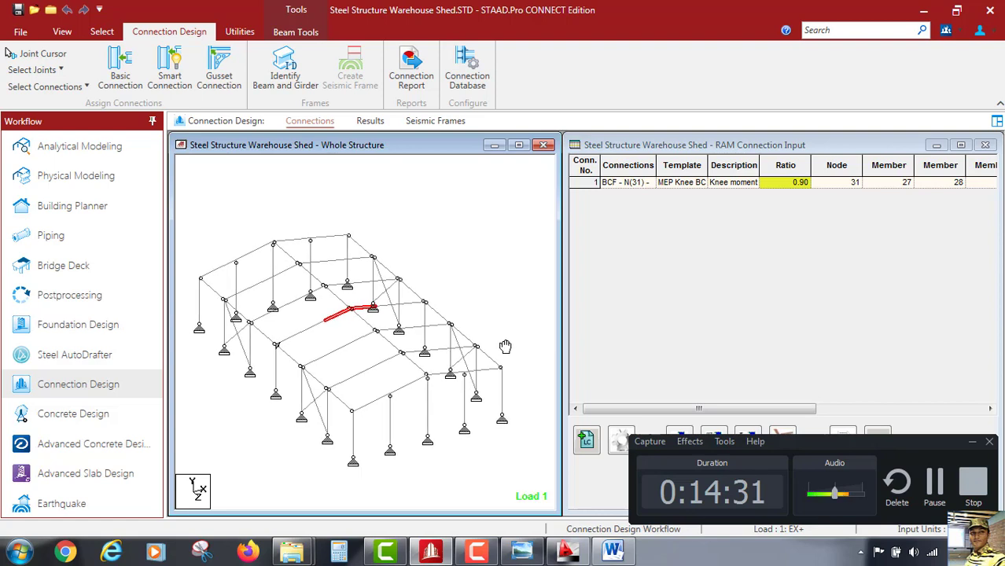